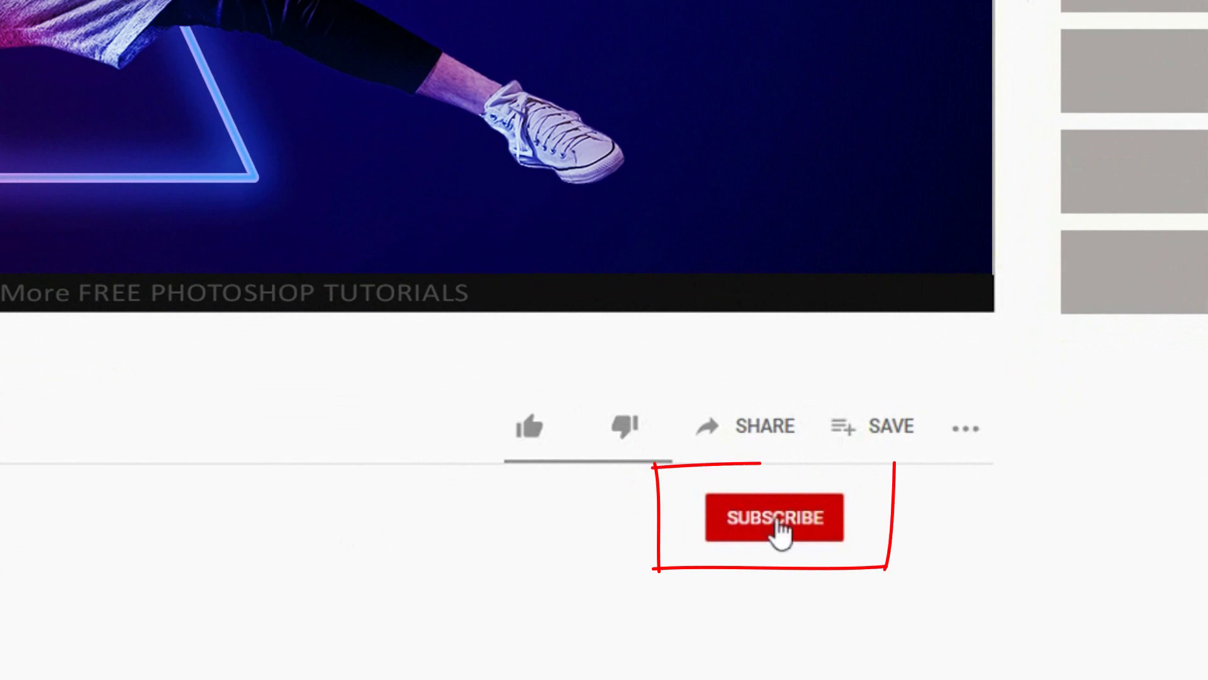
# Step: Create a new 1920 × 1080 px, 150 ppi RGB document with a white background
pyautogui.click(779, 528)
pyautogui.click(825, 522)
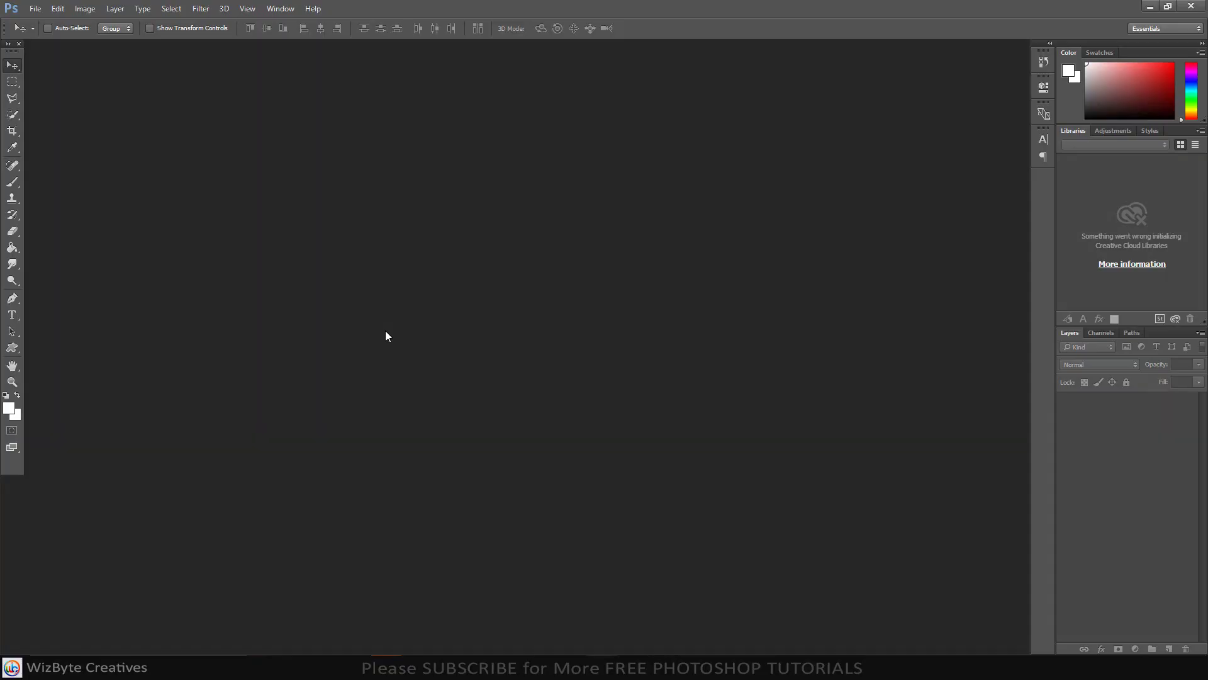
pyautogui.hotkey('ctrl', 'n')
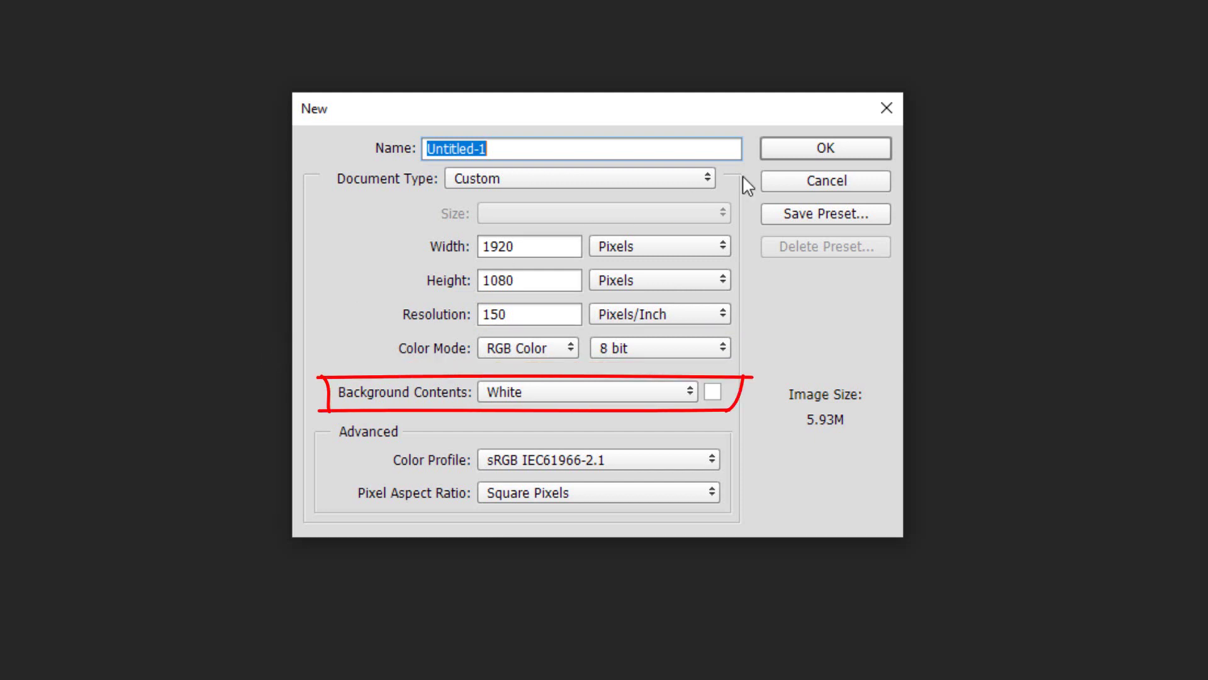
pyautogui.click(815, 144)
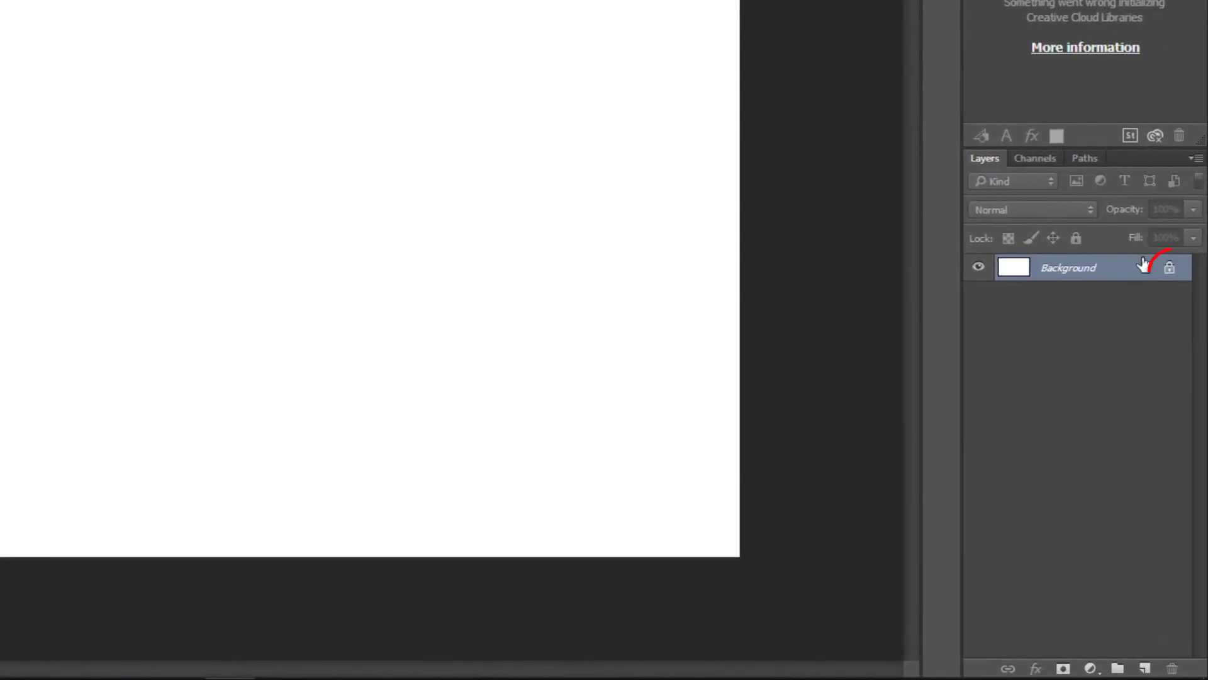
# Step: Unlock the background and add a reversed radial Gradient Overlay ending in #0f0527 at 150% scale
pyautogui.click(1170, 269)
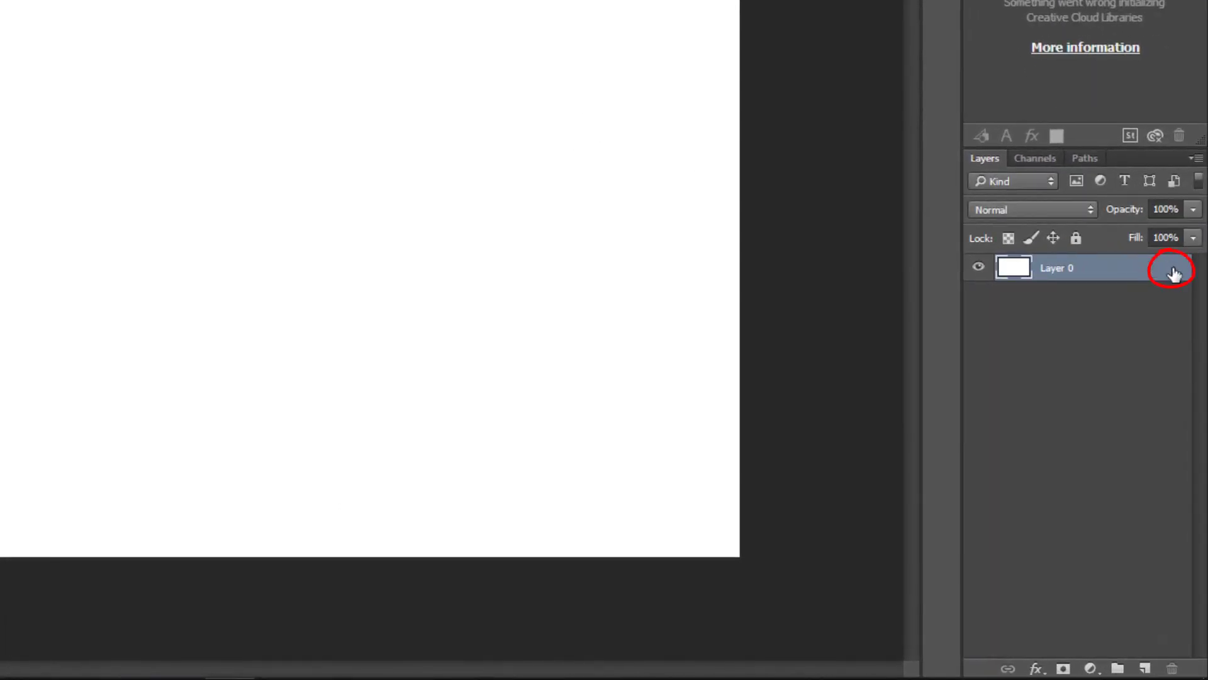
pyautogui.doubleClick(1117, 269)
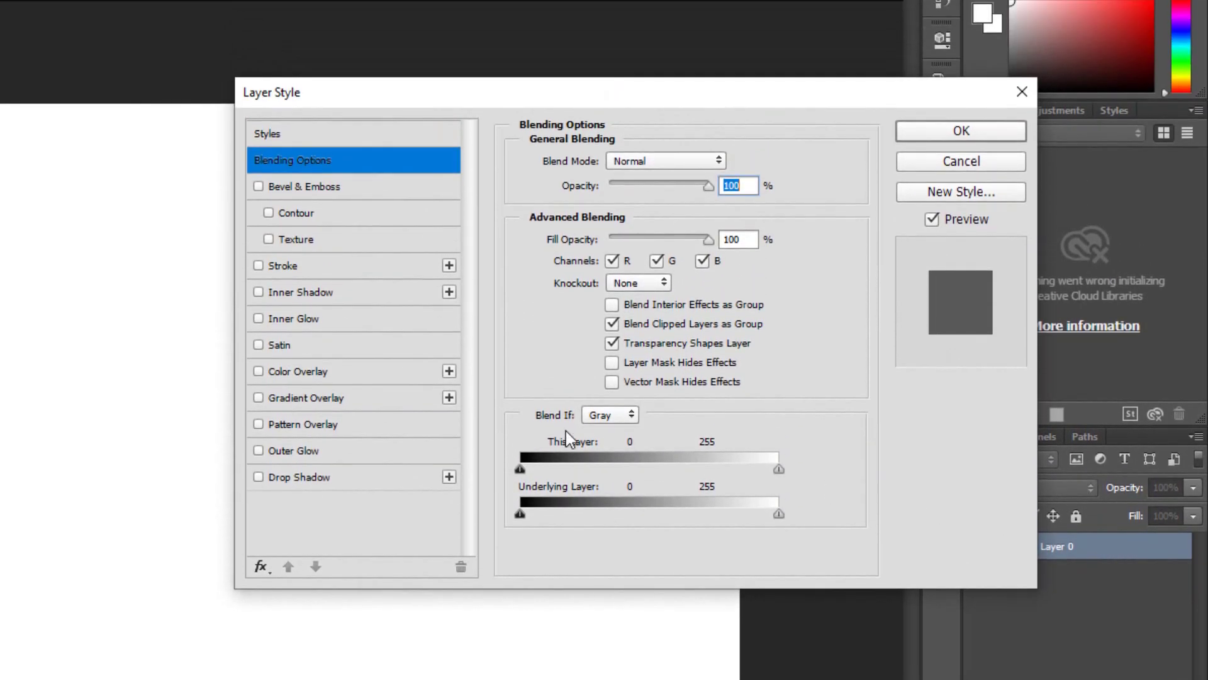
pyautogui.click(308, 389)
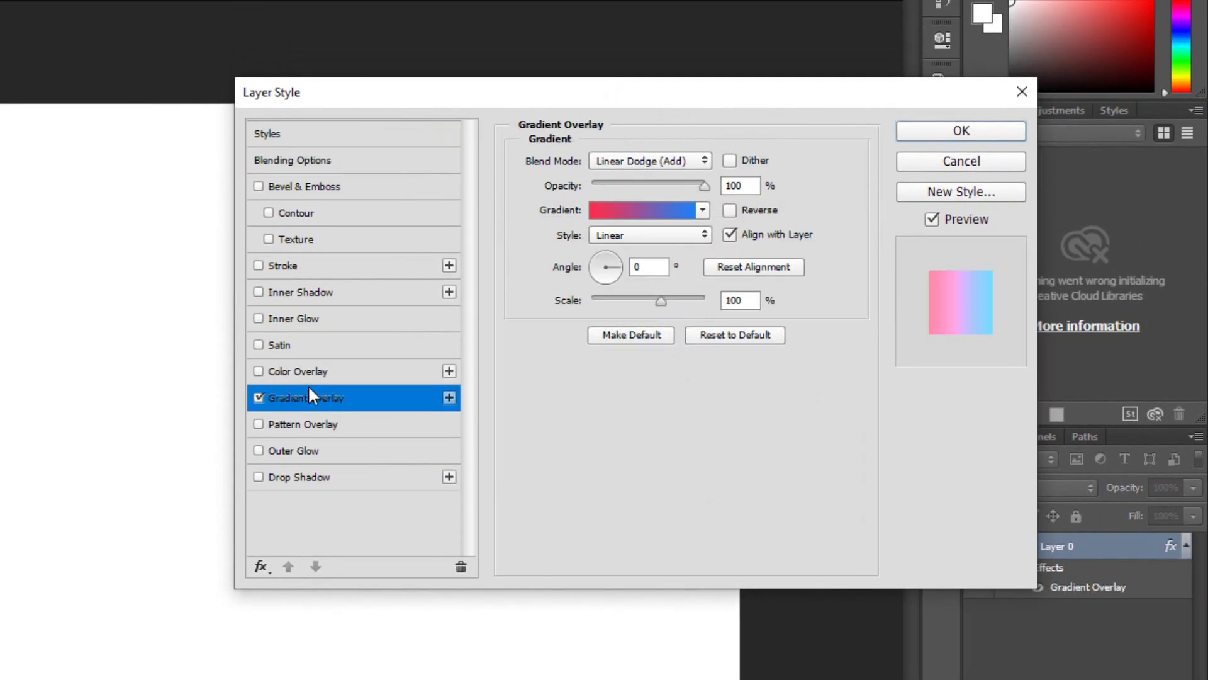
pyautogui.click(633, 213)
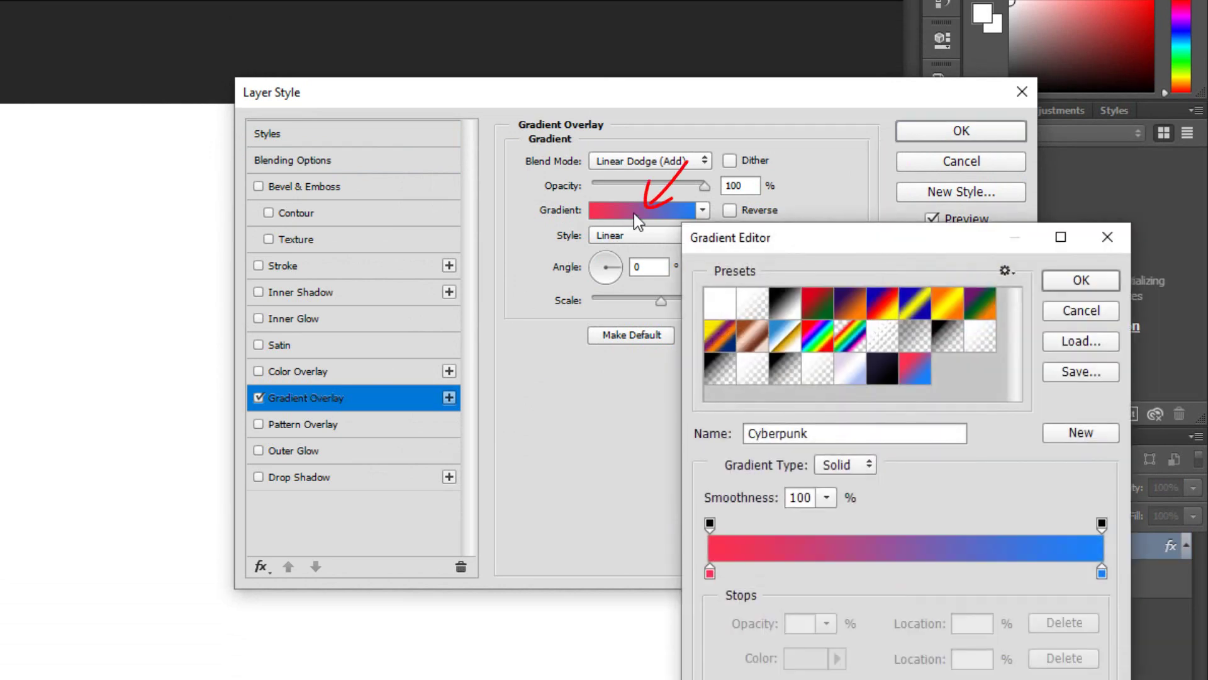
pyautogui.click(783, 306)
pyautogui.click(1102, 571)
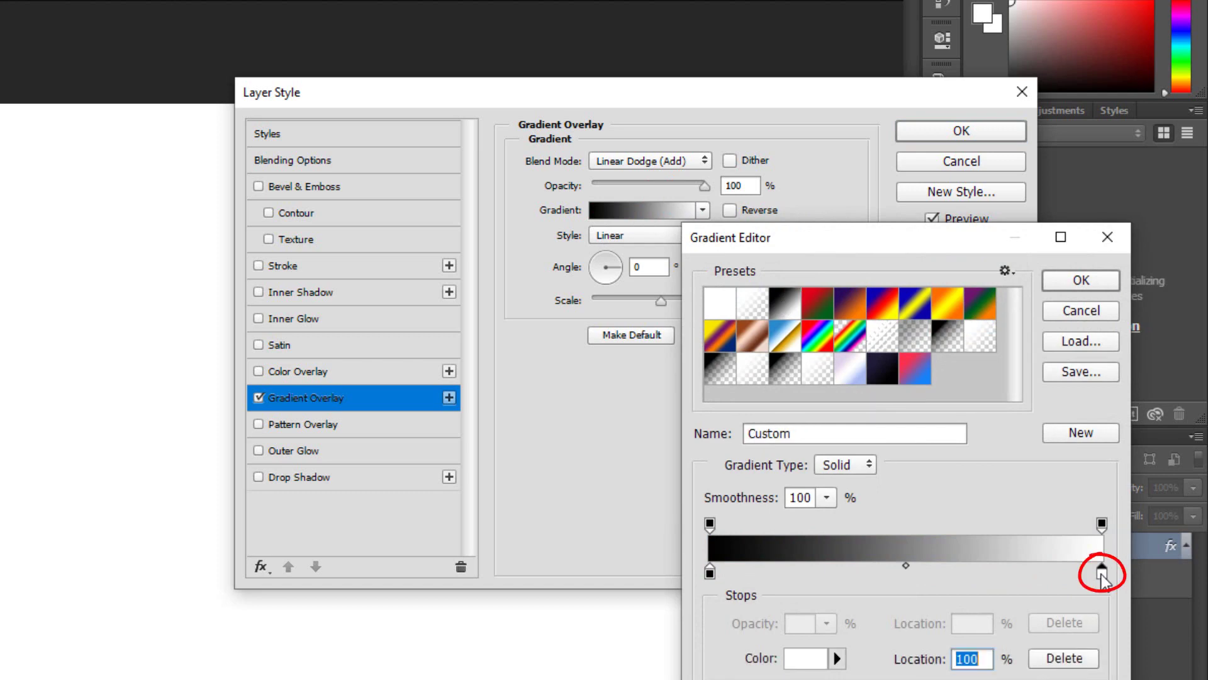
pyautogui.click(810, 660)
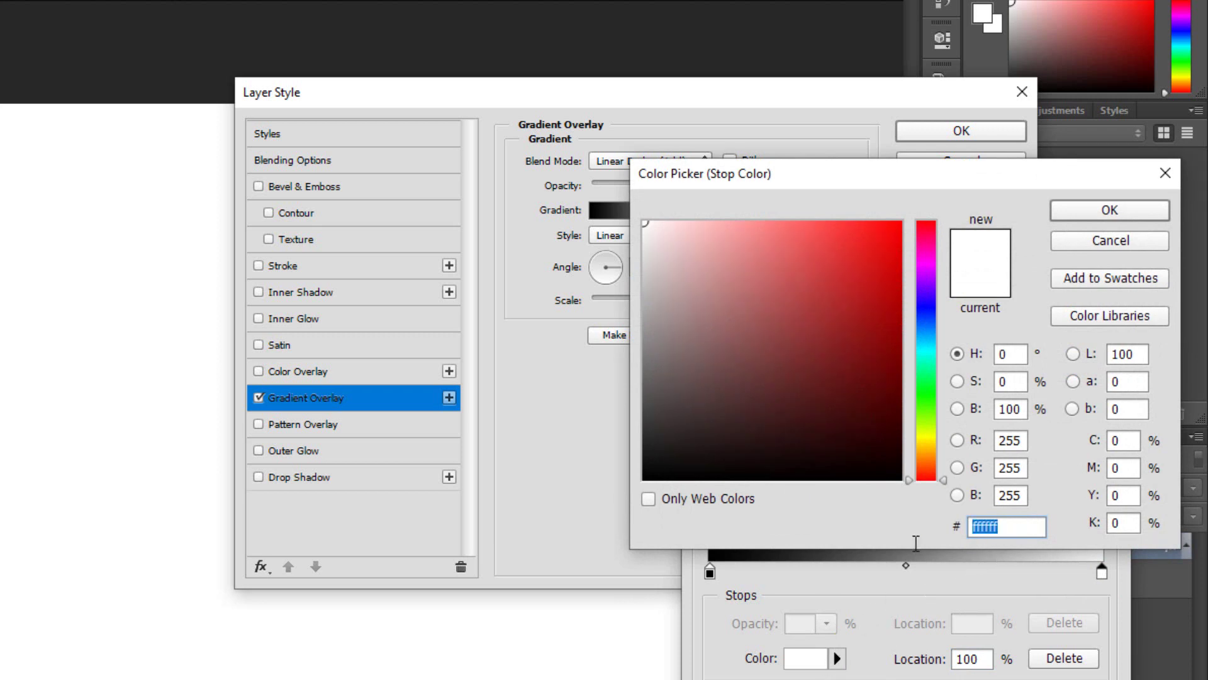
pyautogui.write('0')
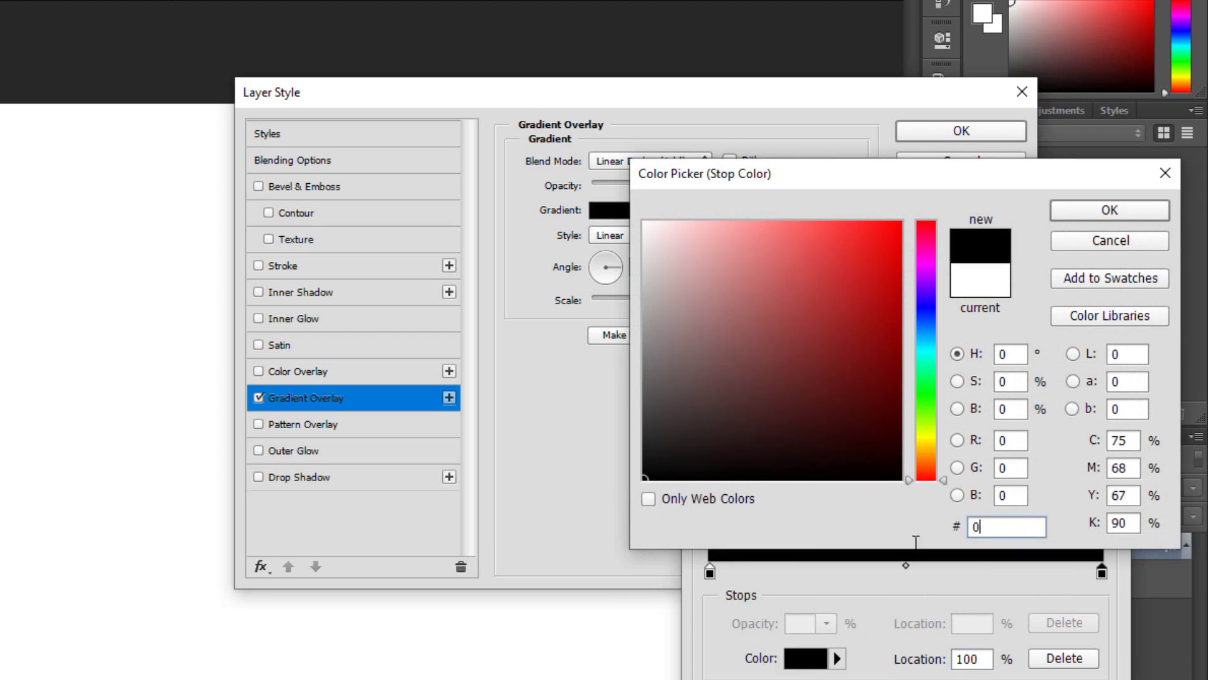
pyautogui.write('f')
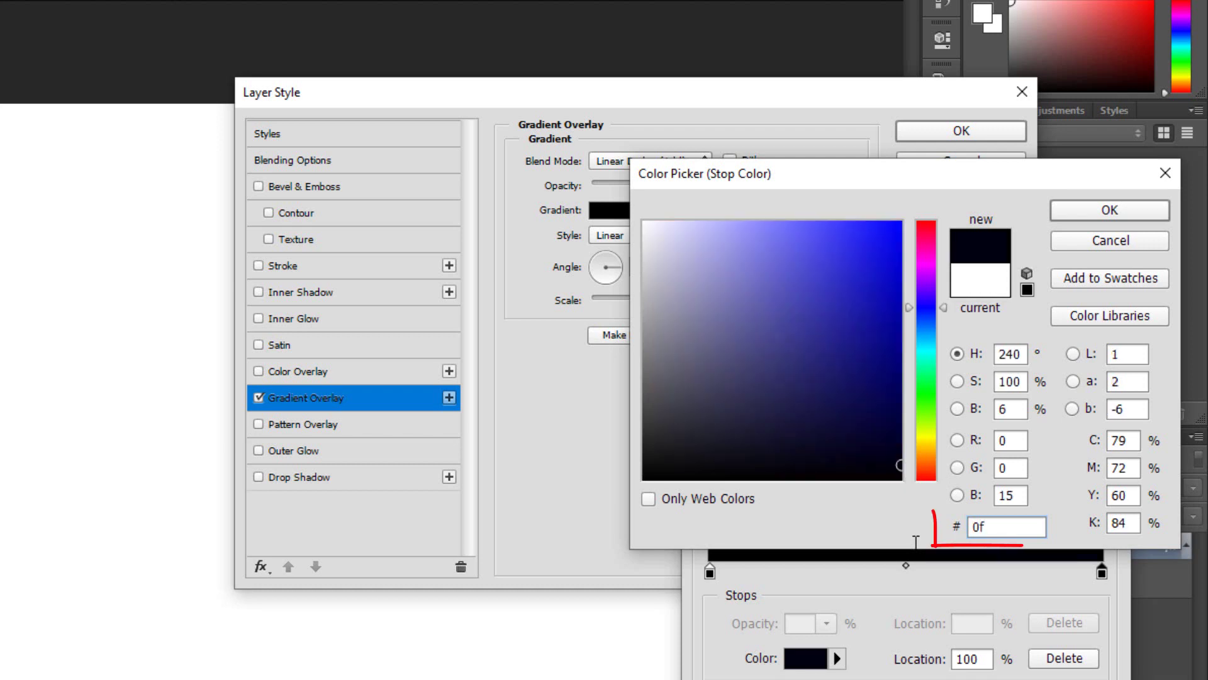
pyautogui.write('05')
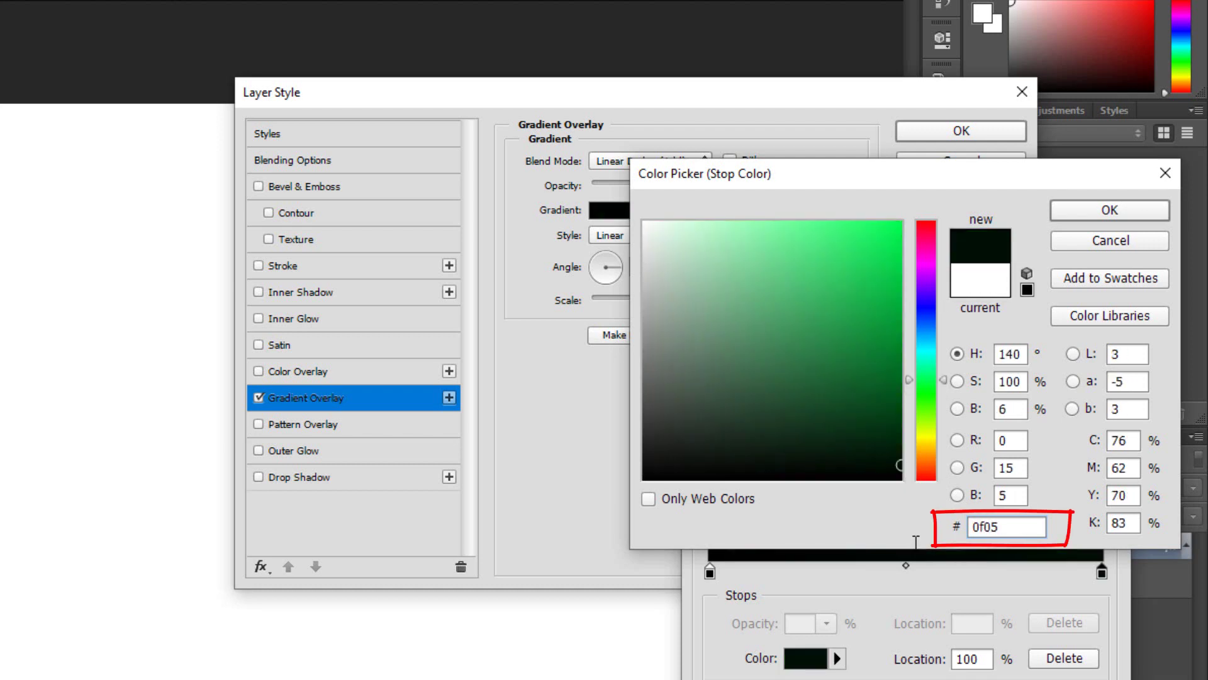
pyautogui.write('27')
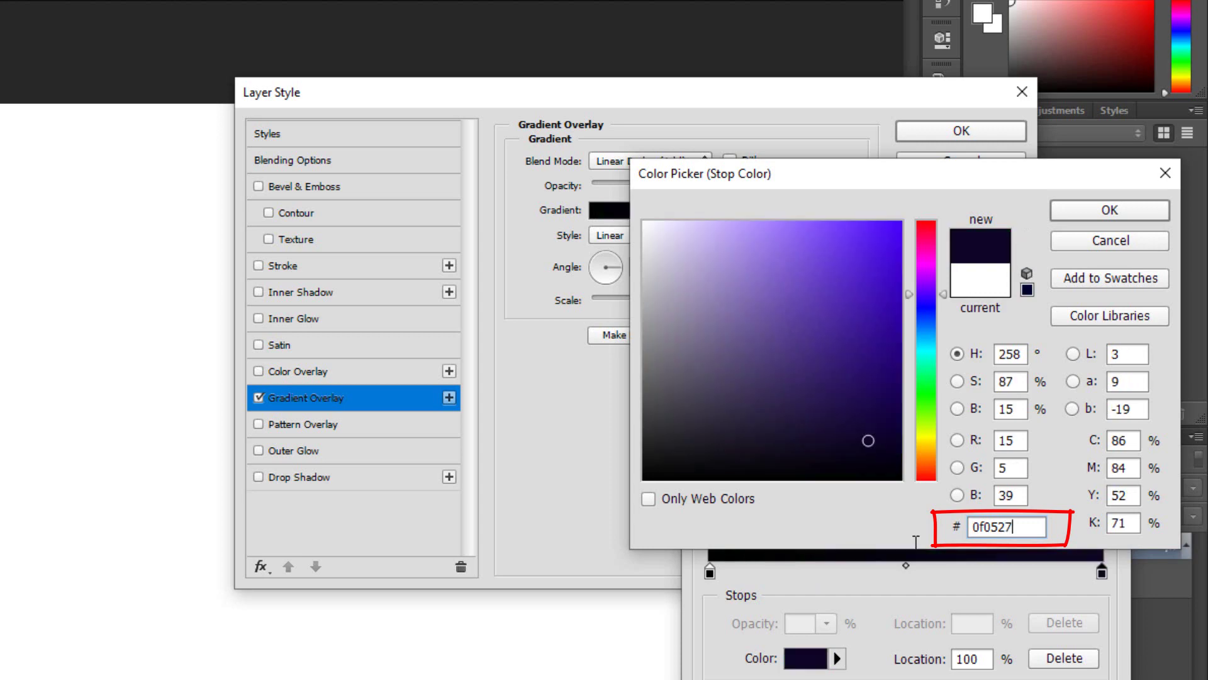
pyautogui.click(1134, 214)
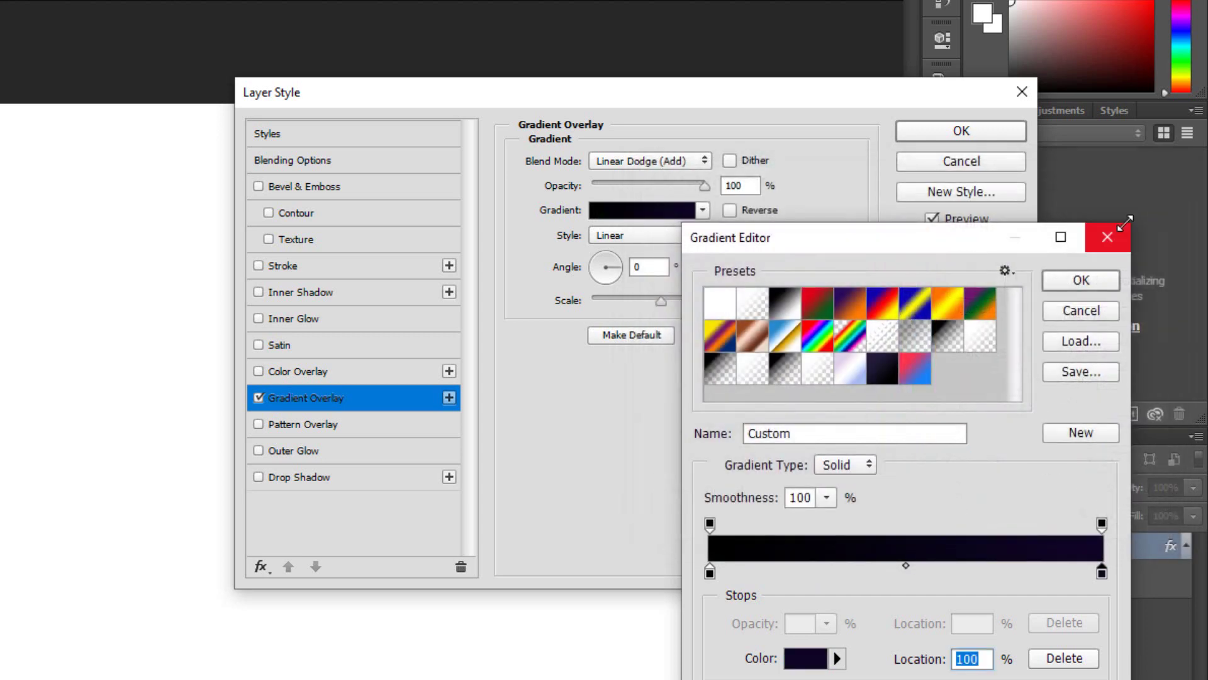
pyautogui.click(1080, 280)
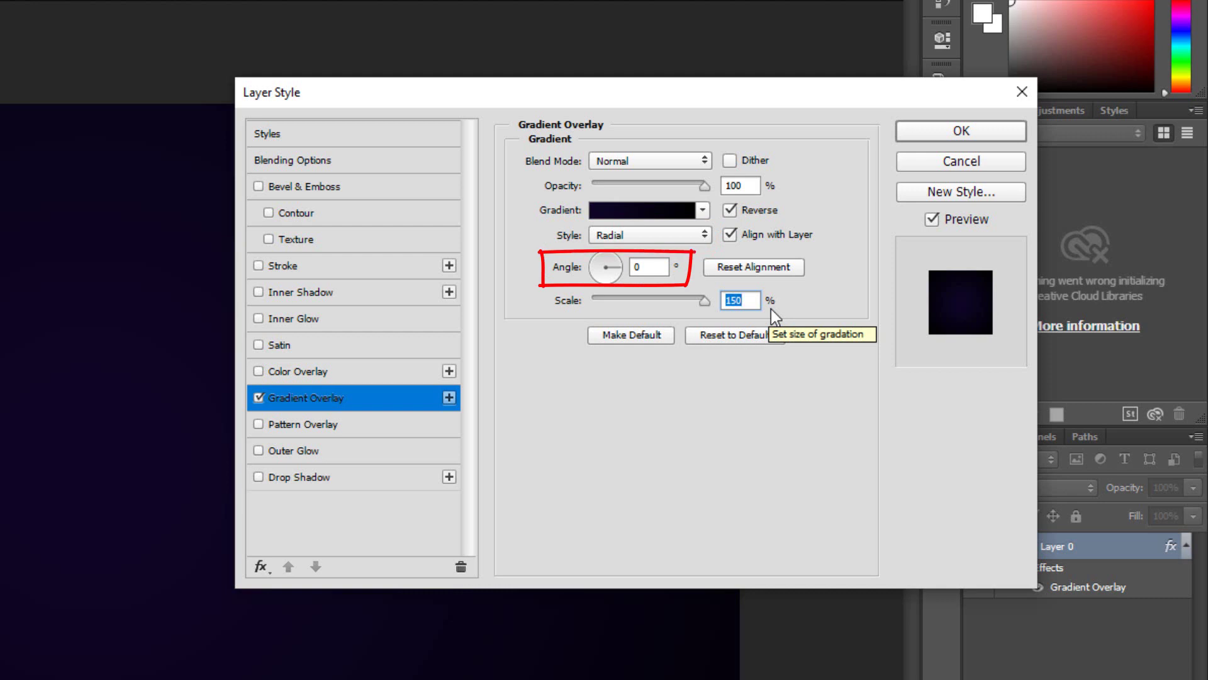
pyautogui.click(962, 132)
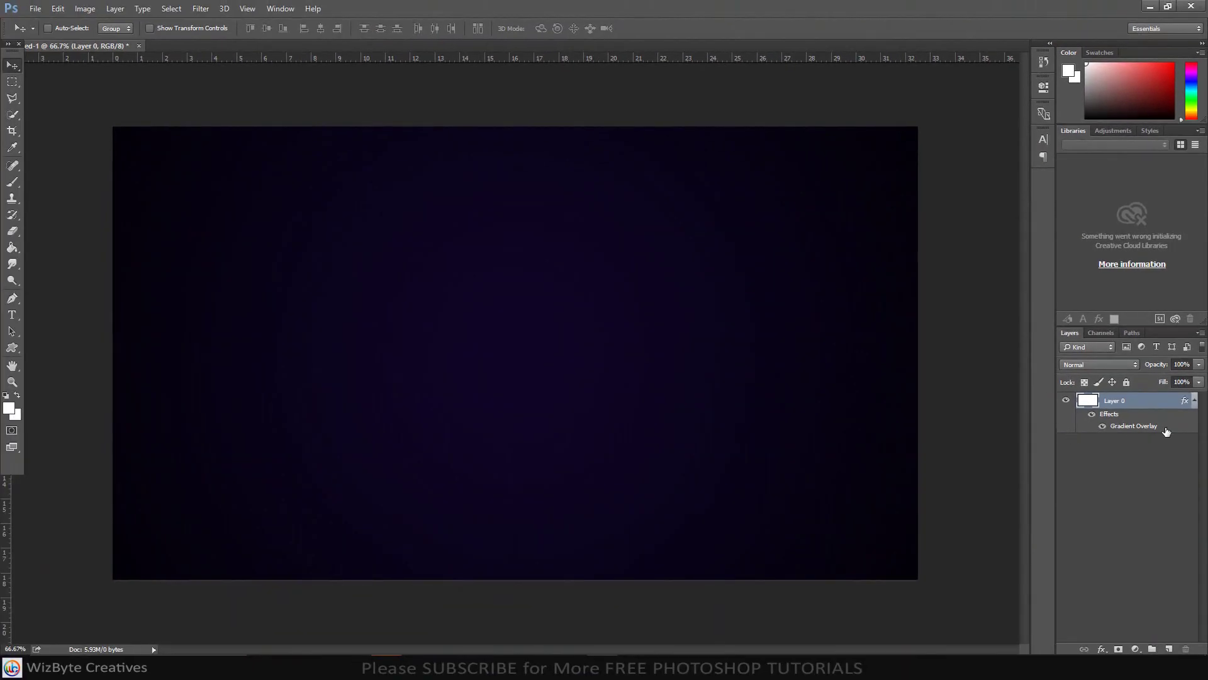
# Step: Choose the Horizontal Type Tool with Limelight Regular at 555 pt
pyautogui.click(1195, 402)
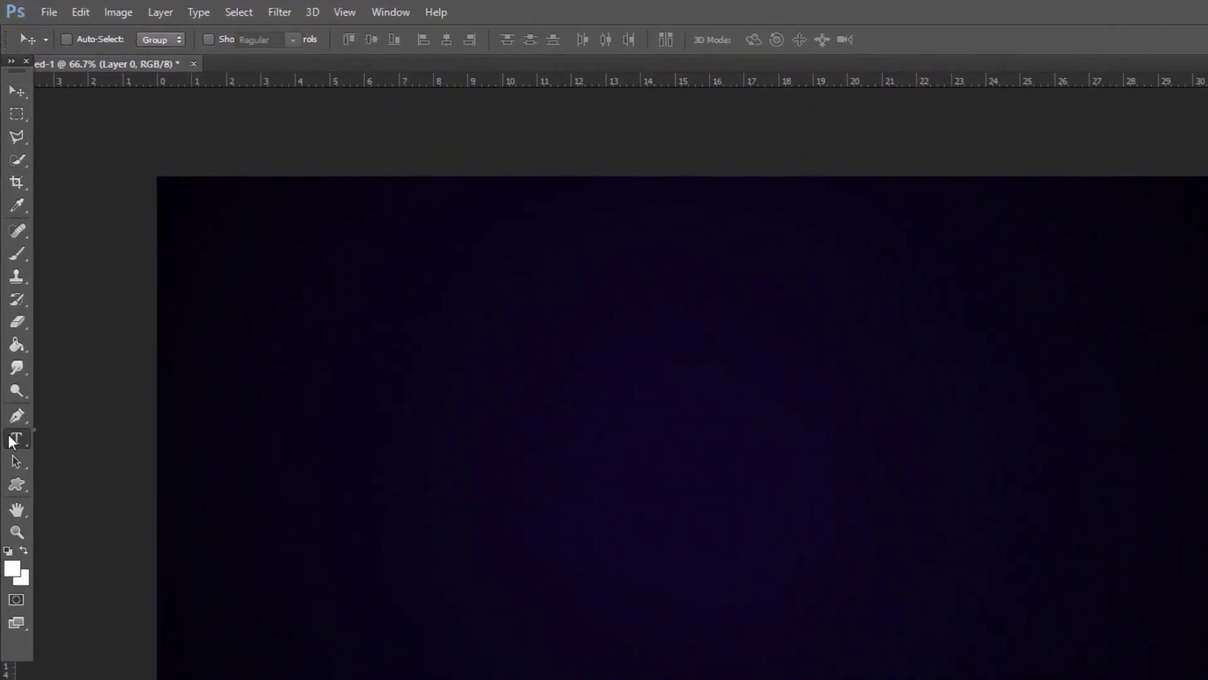
pyautogui.click(10, 316)
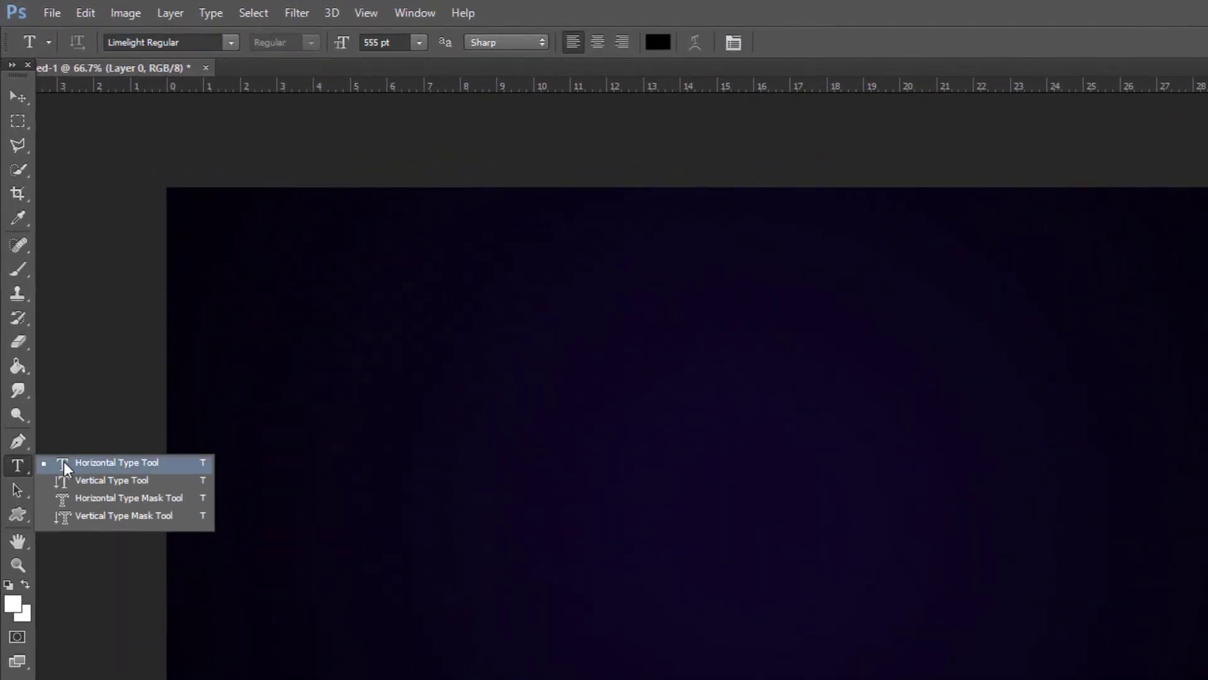
pyautogui.click(69, 463)
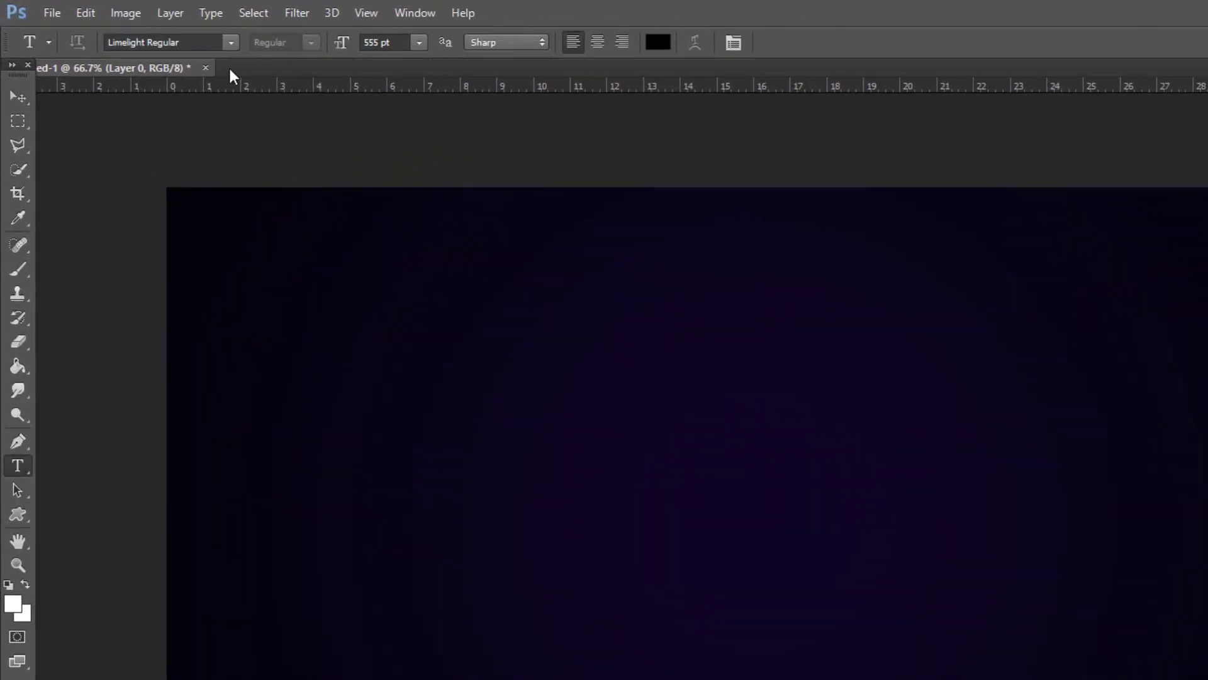
pyautogui.click(230, 42)
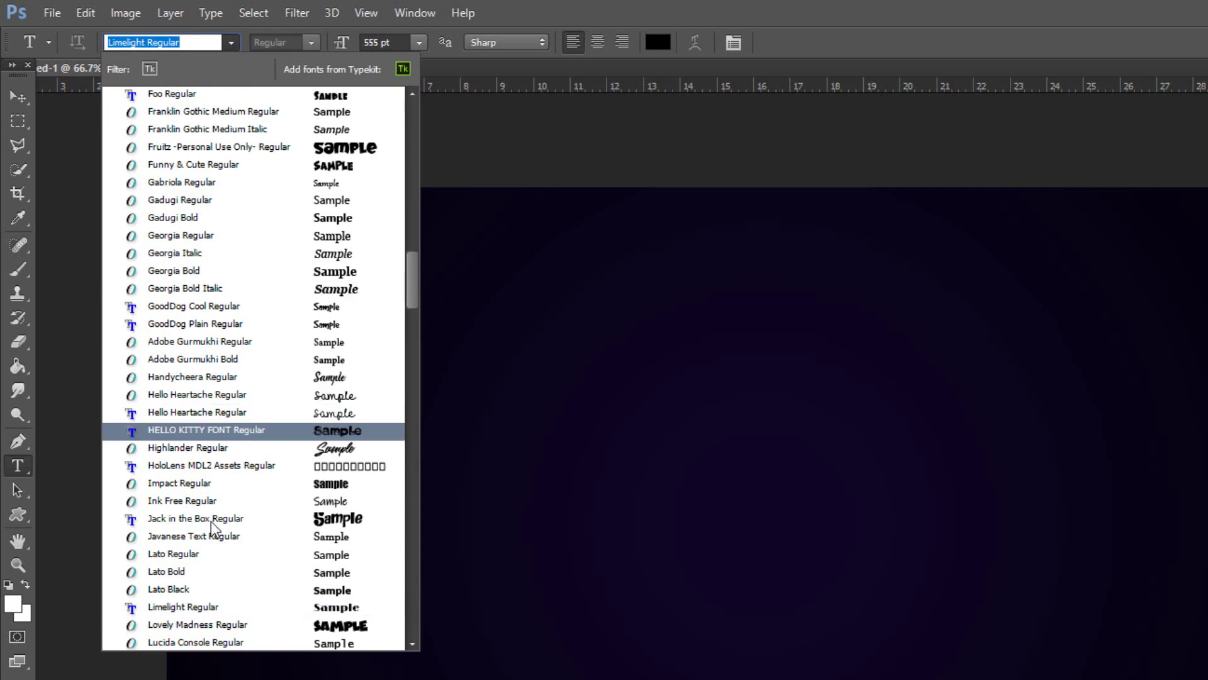
pyautogui.click(217, 609)
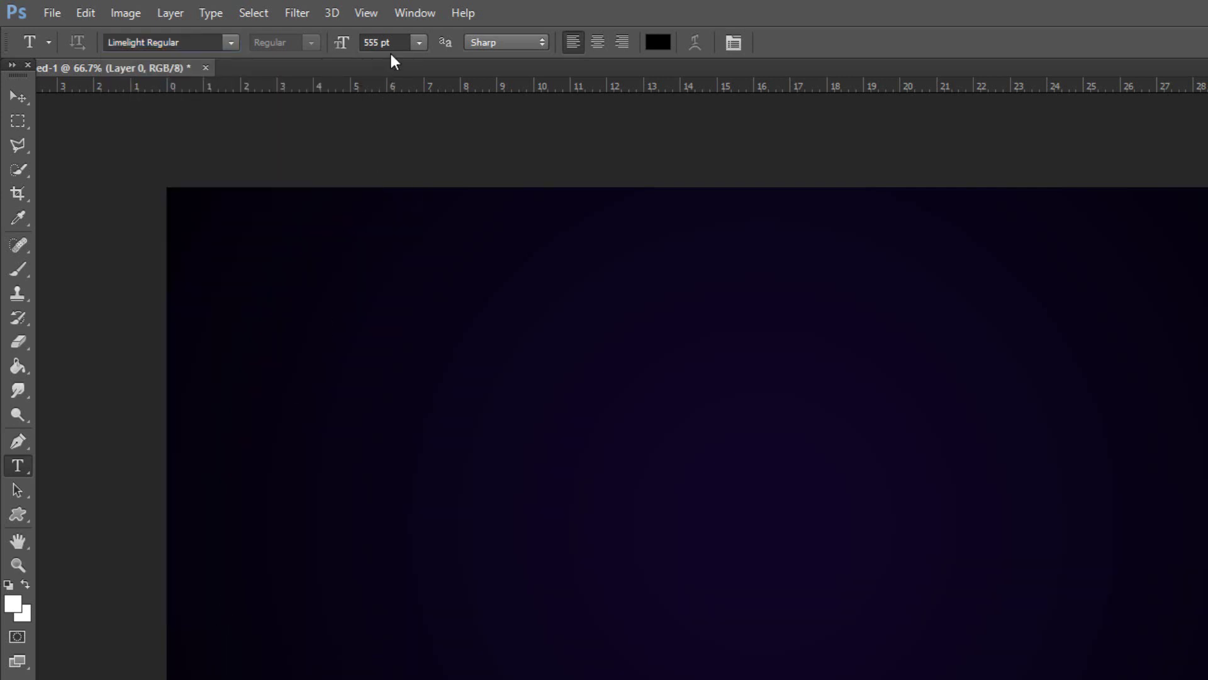
pyautogui.moveTo(396, 42); pyautogui.dragTo(340, 44)
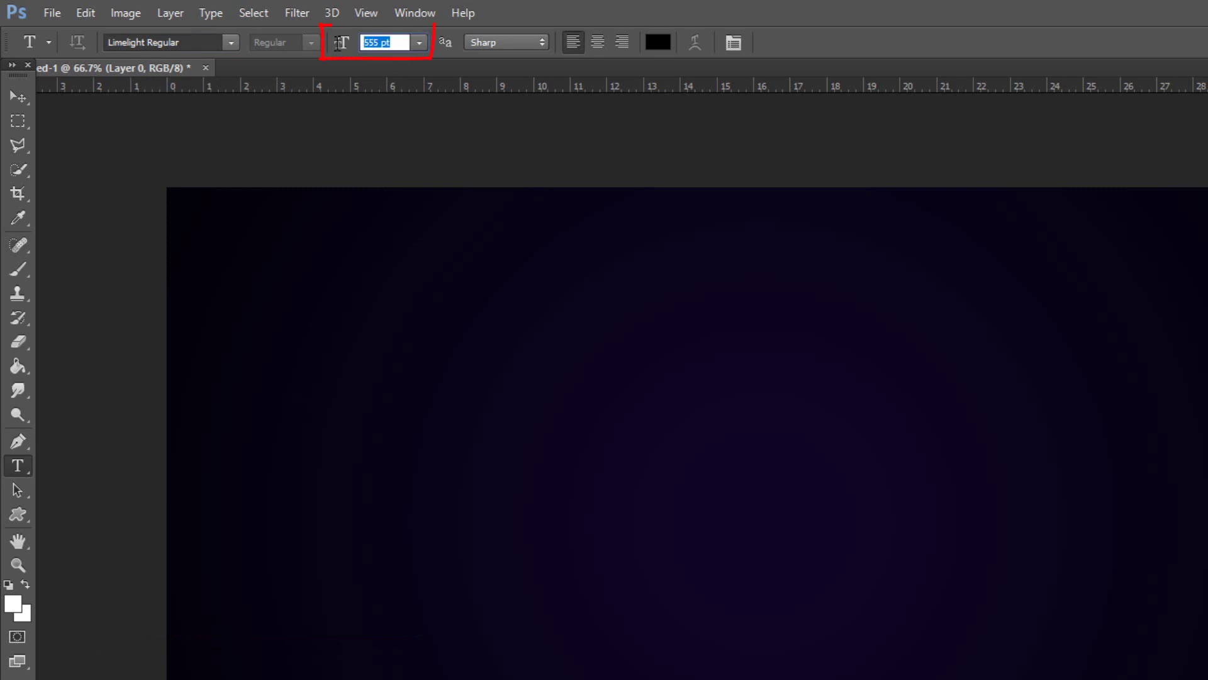
pyautogui.write('5')
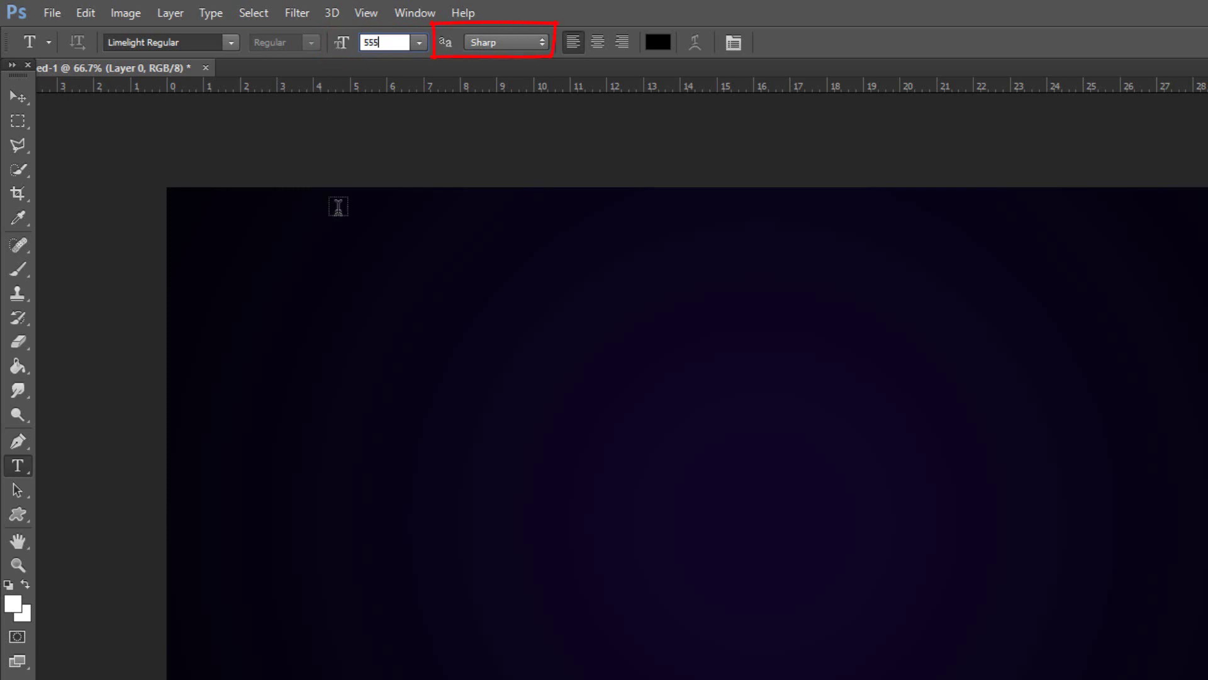
# Step: Type a black letter A on the canvas and move it down toward the middle
pyautogui.press('Return')
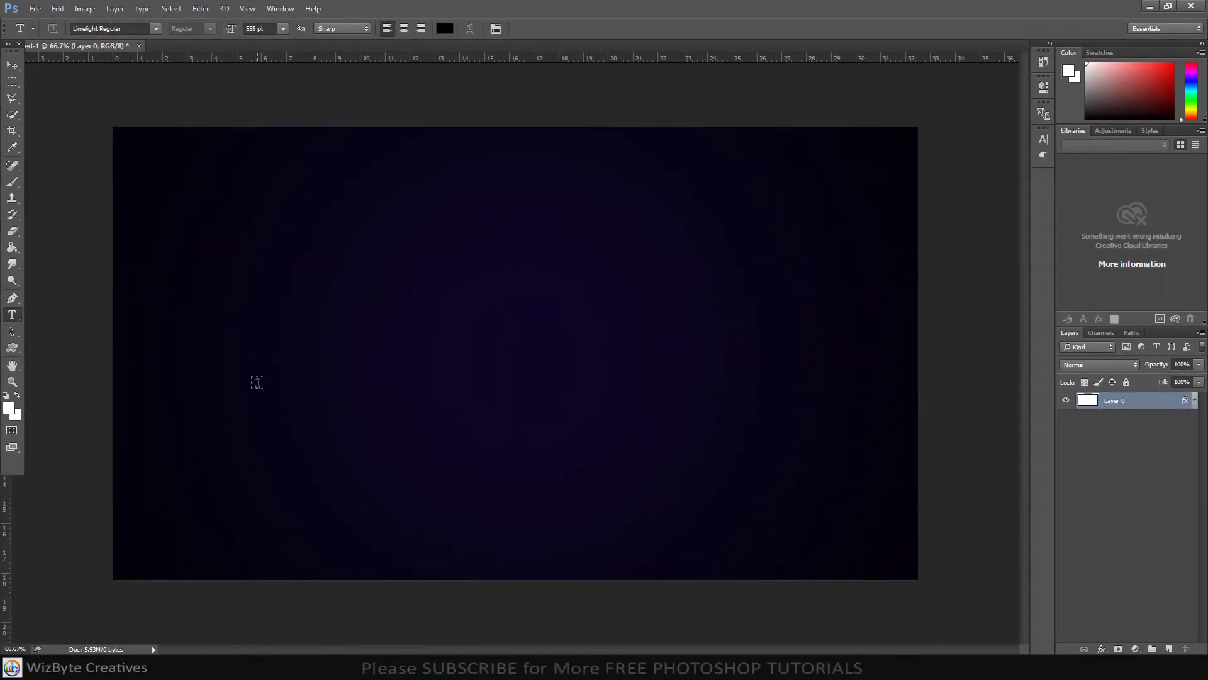
pyautogui.click(257, 383)
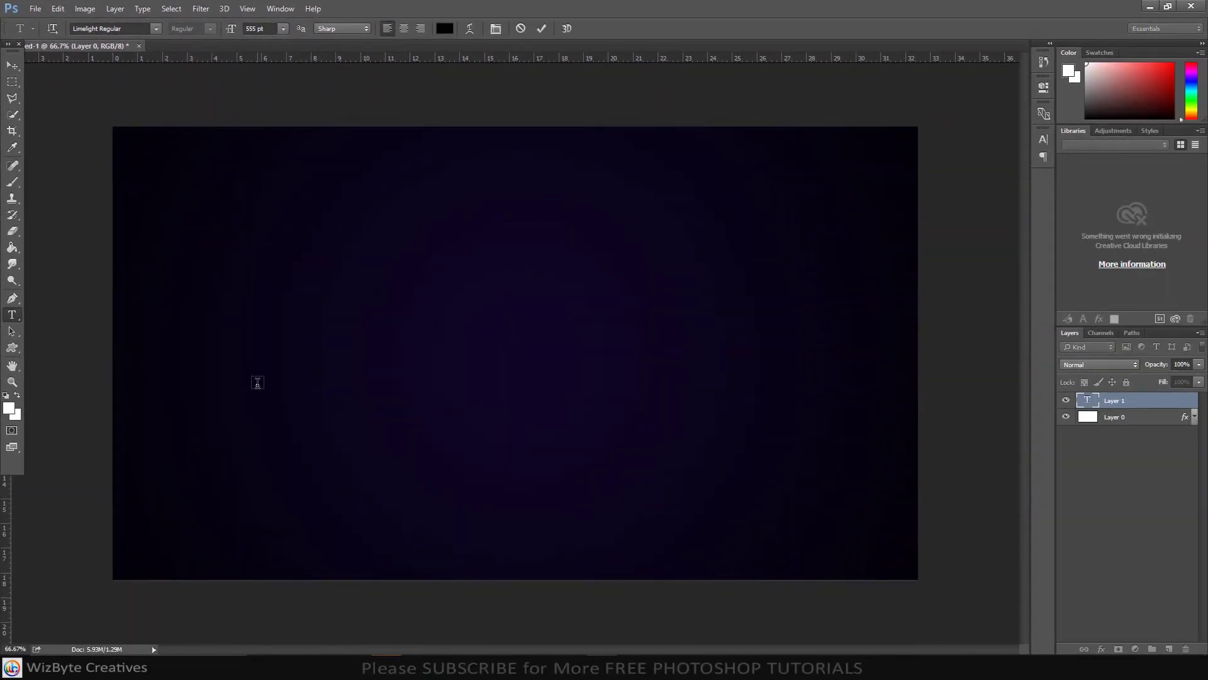
pyautogui.write('A')
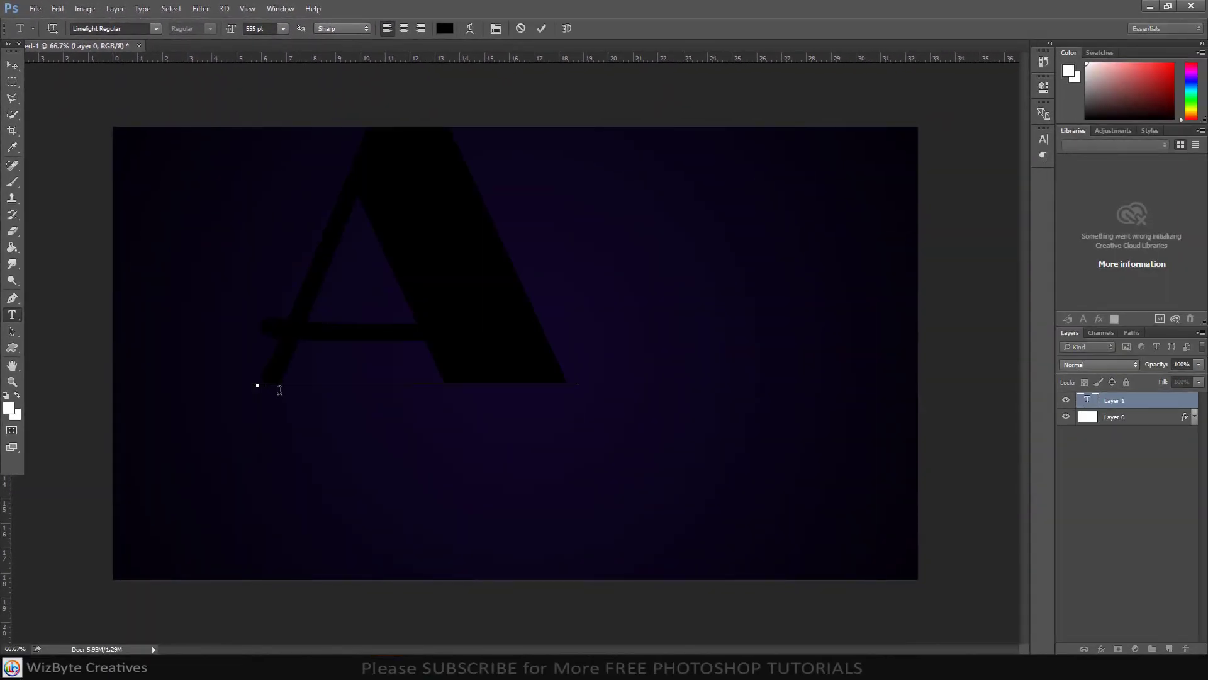
pyautogui.click(12, 65)
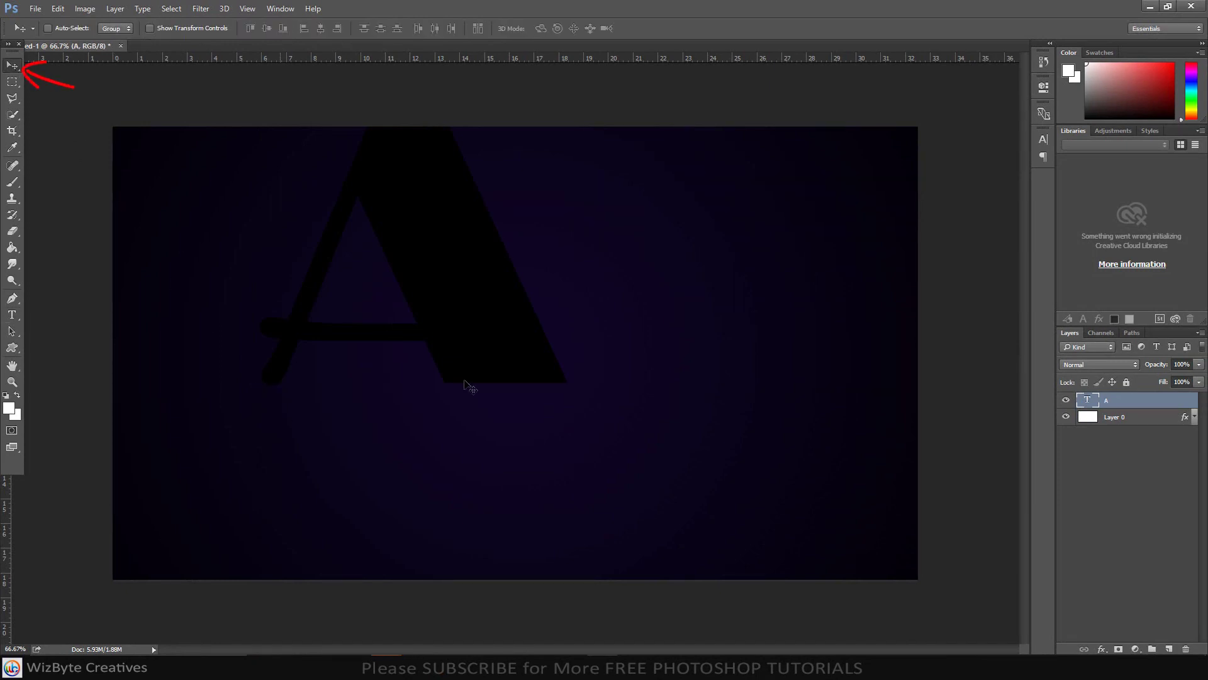
pyautogui.moveTo(443, 269); pyautogui.dragTo(464, 415)
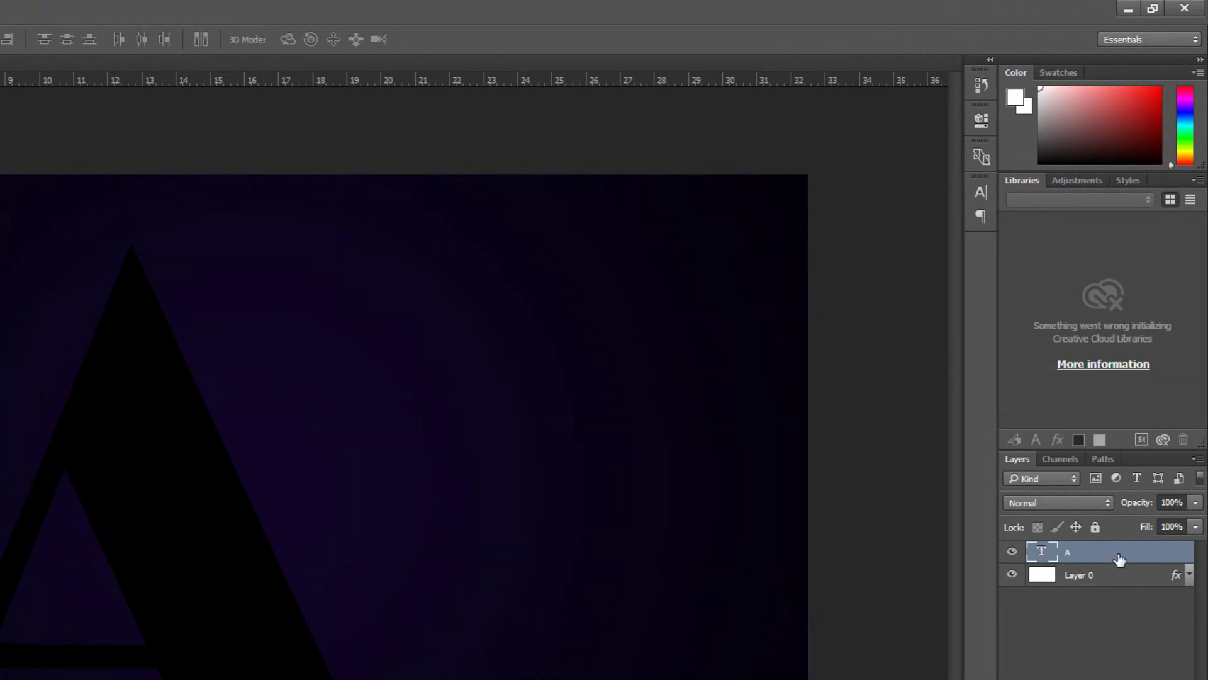
# Step: Give the letter A a 15 px white Stroke and reduce its Fill to 0%
pyautogui.doubleClick(1119, 559)
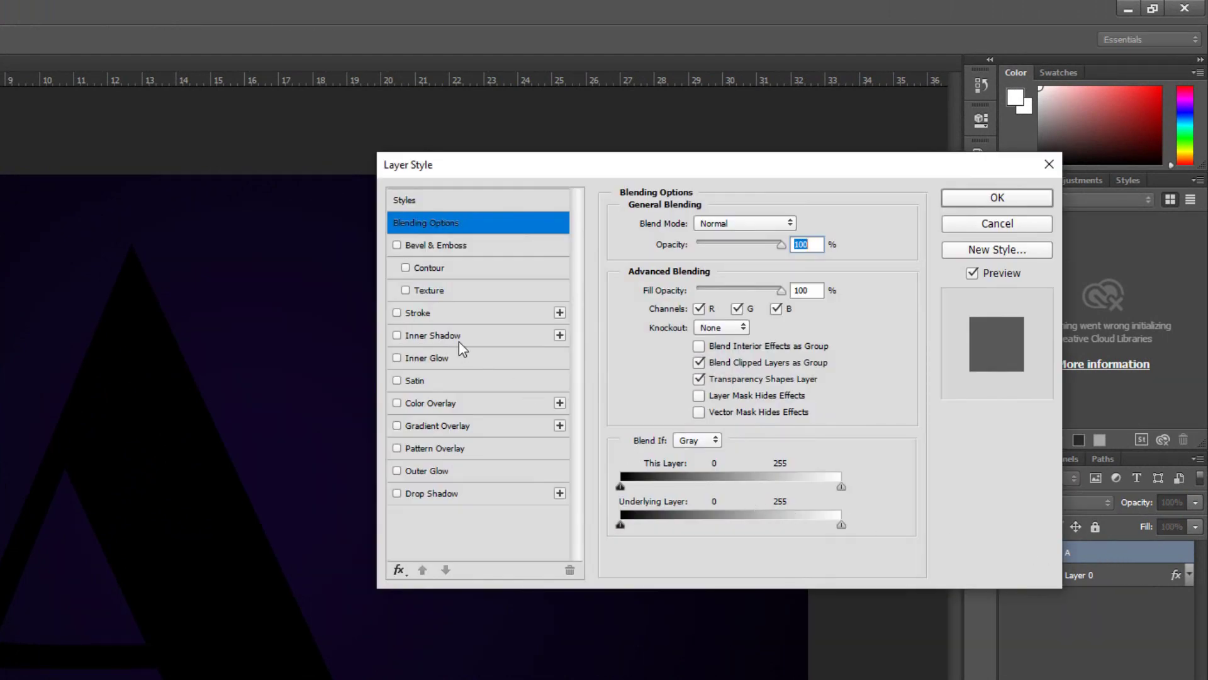
pyautogui.click(452, 321)
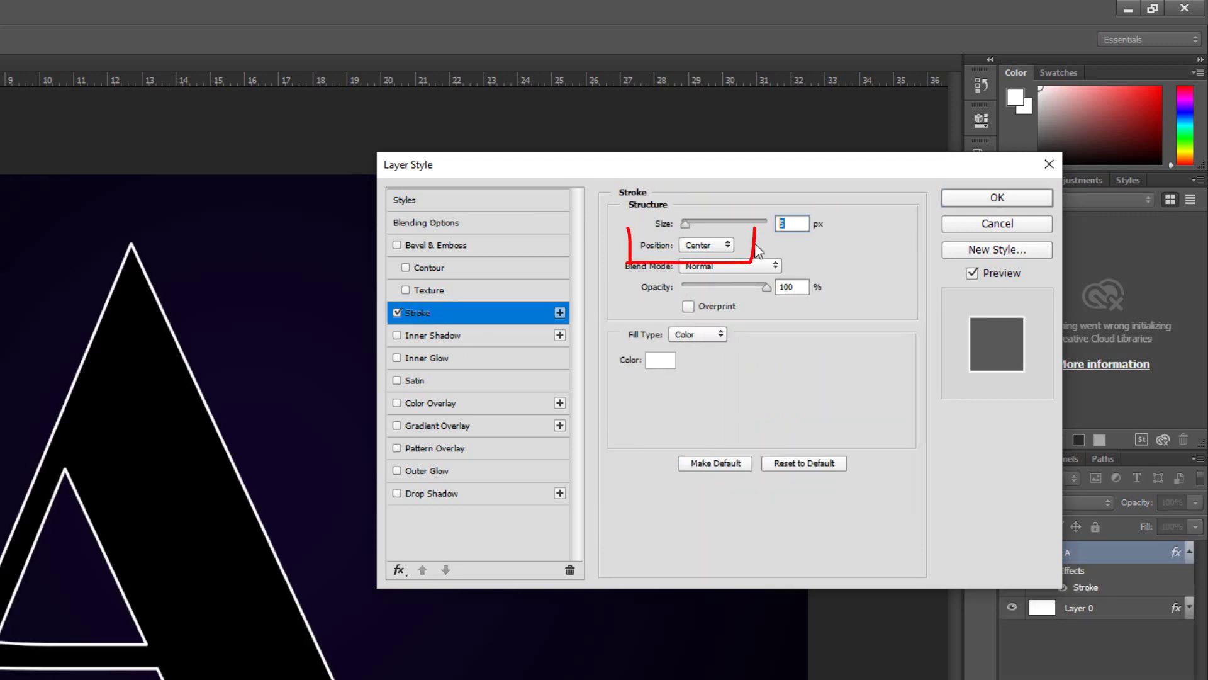
pyautogui.write('15')
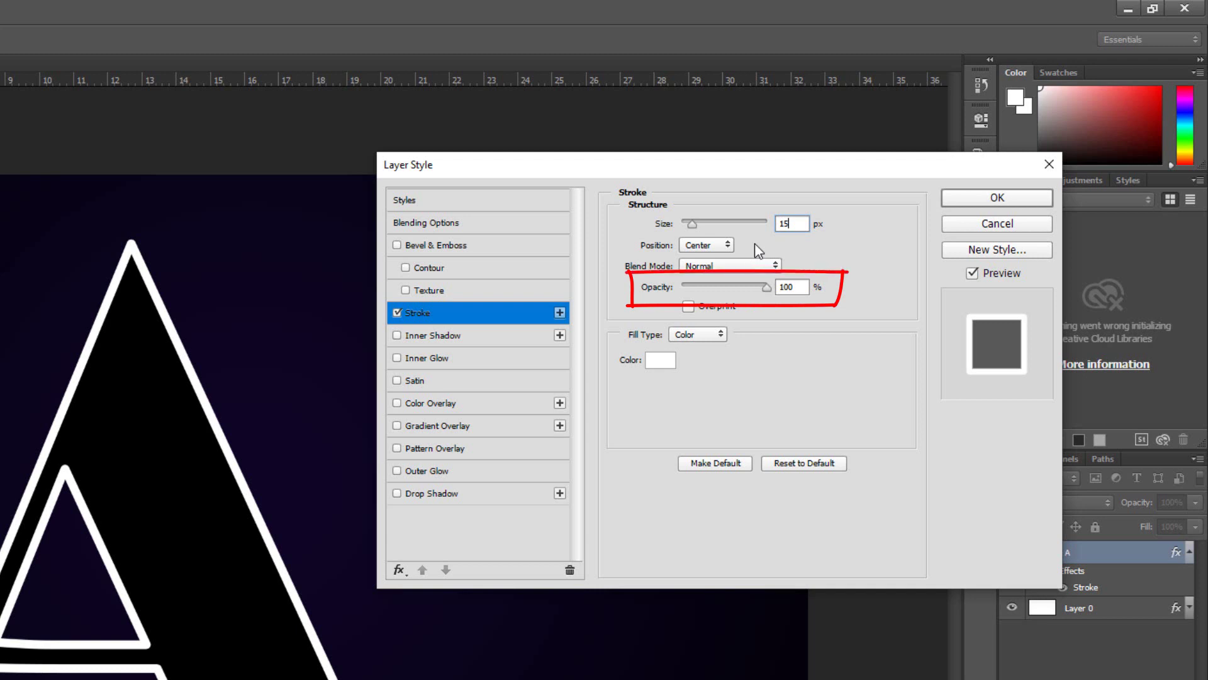
pyautogui.click(973, 200)
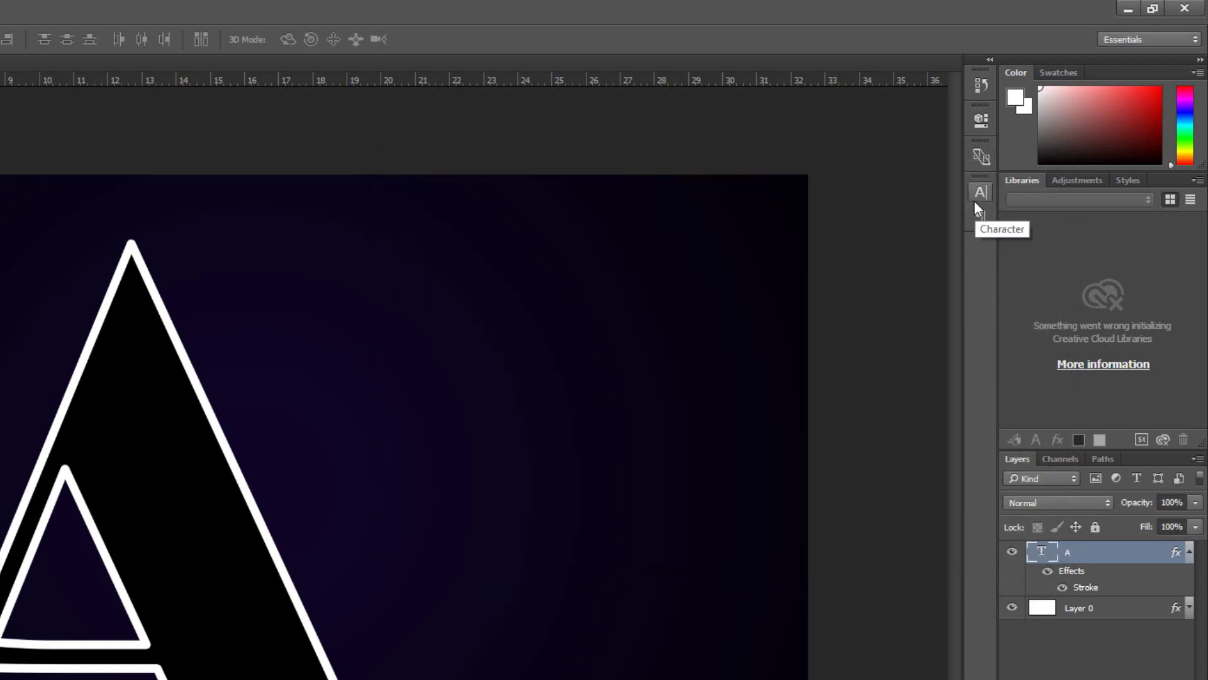
pyautogui.click(1189, 553)
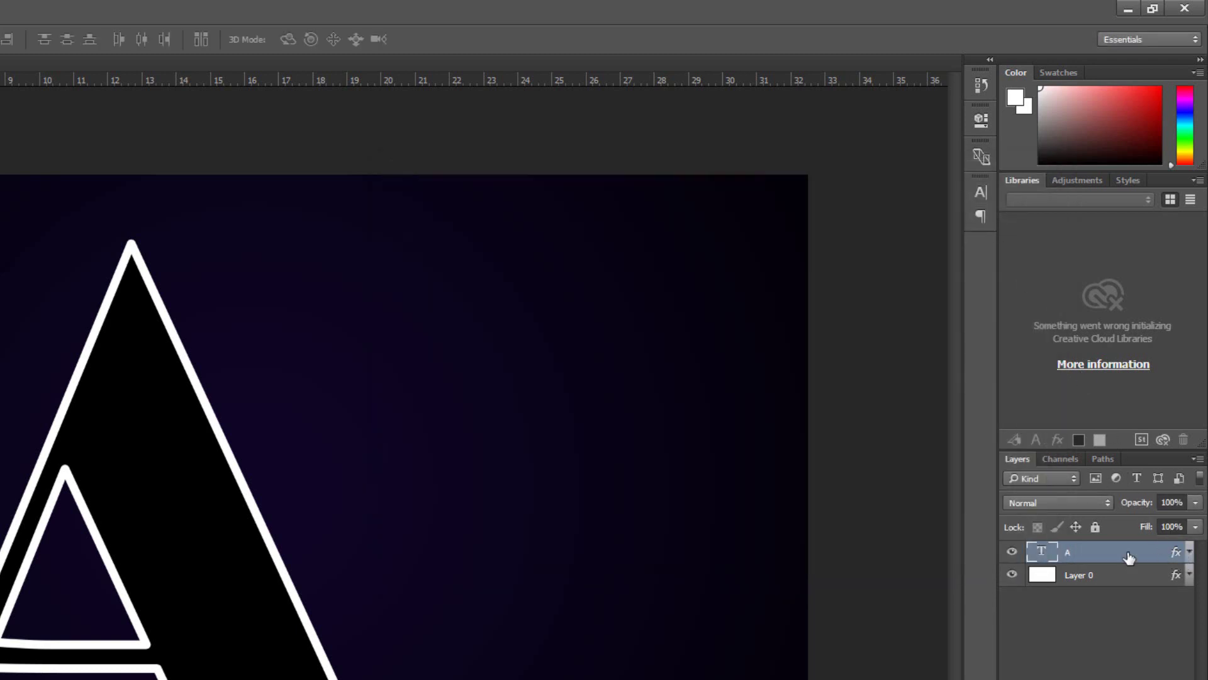
pyautogui.click(1195, 526)
pyautogui.moveTo(1178, 548); pyautogui.dragTo(1096, 550)
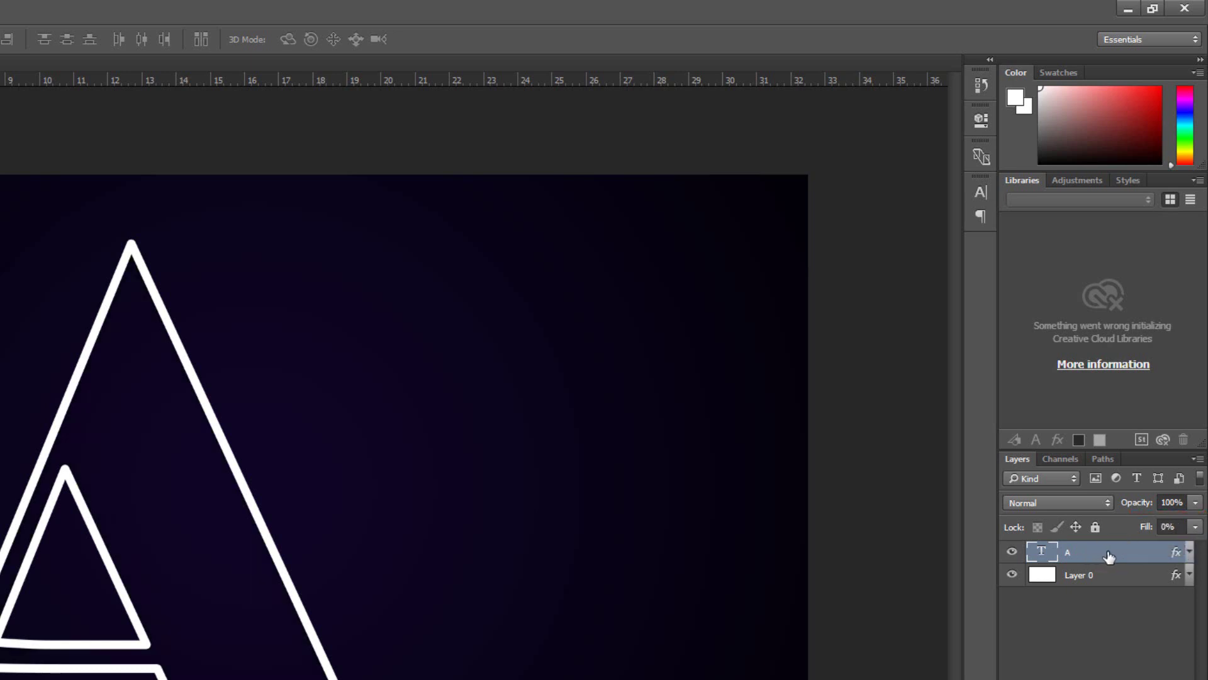
# Step: Put the letter layer into a group named TEXT 1
pyautogui.hotkey('ctrl', 'g')
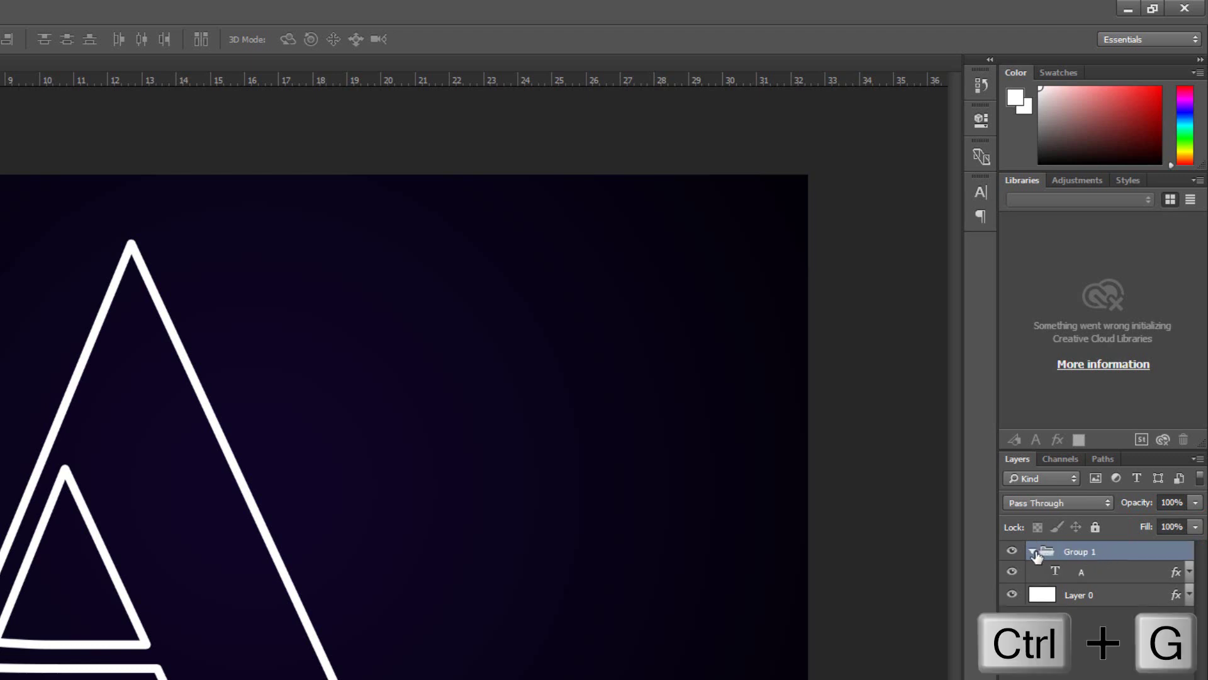
pyautogui.click(1033, 552)
pyautogui.doubleClick(1086, 552)
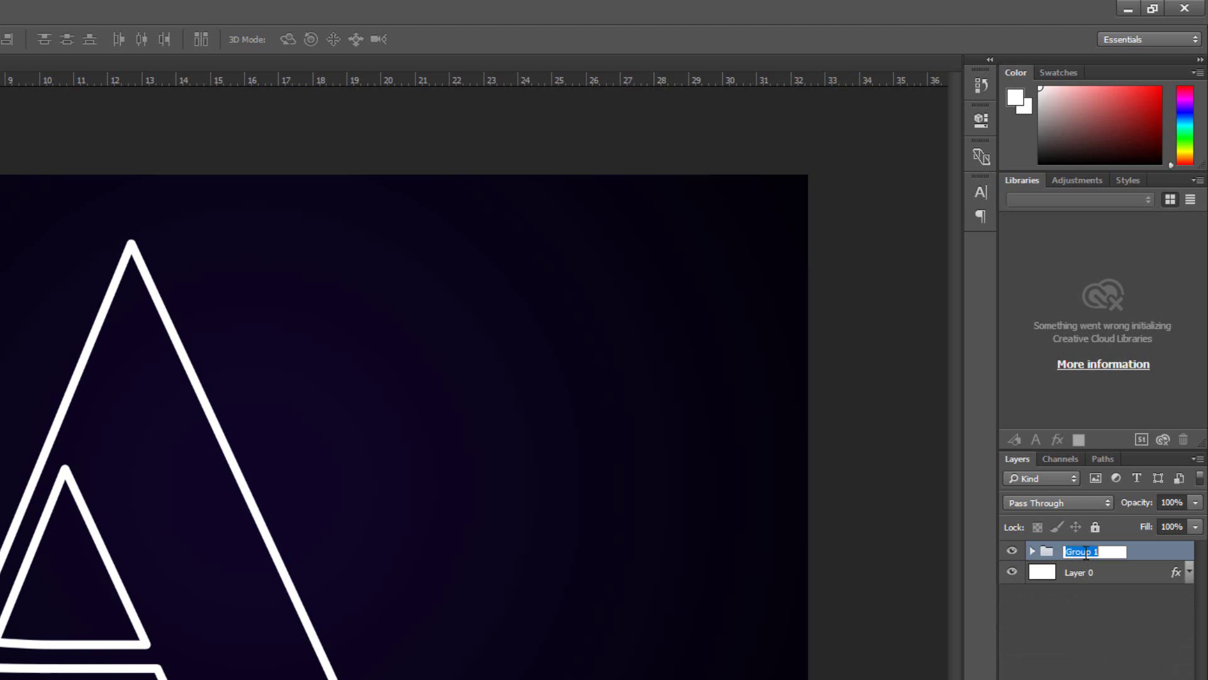
pyautogui.write('TEXT 1')
# Step: Add a Gradient Overlay to TEXT 1 with its first stop set to #fa2c49 at 20%
pyautogui.press('Return')
pyautogui.doubleClick(1162, 558)
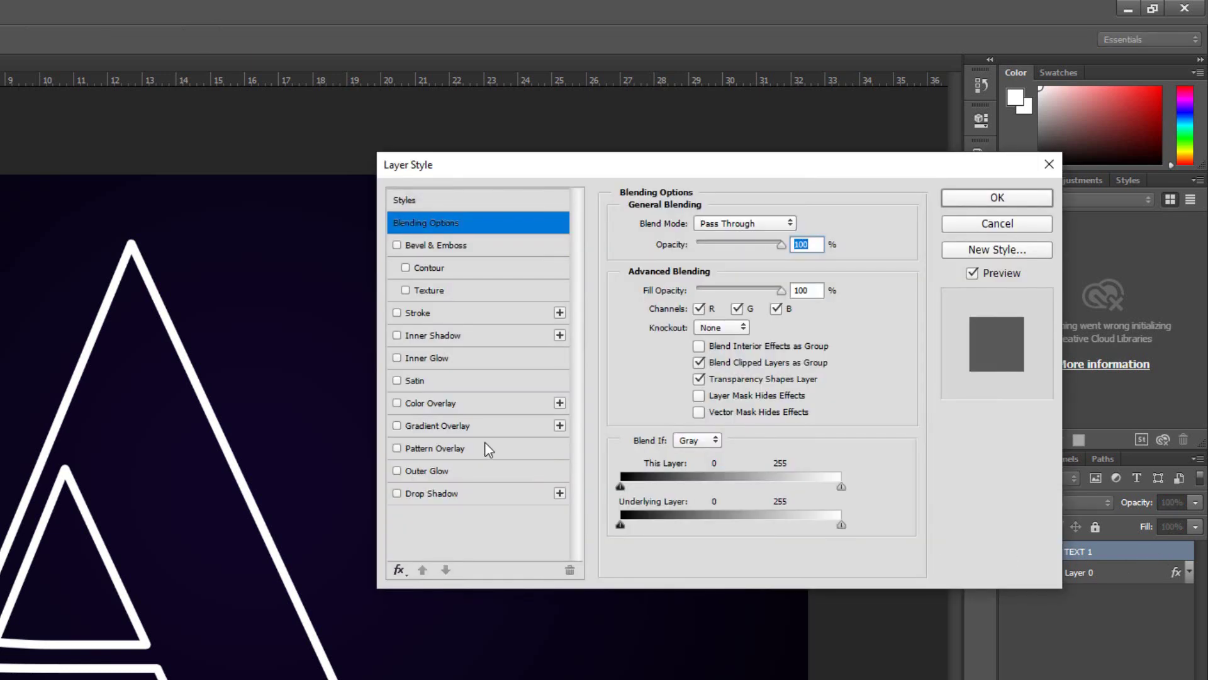
pyautogui.click(477, 432)
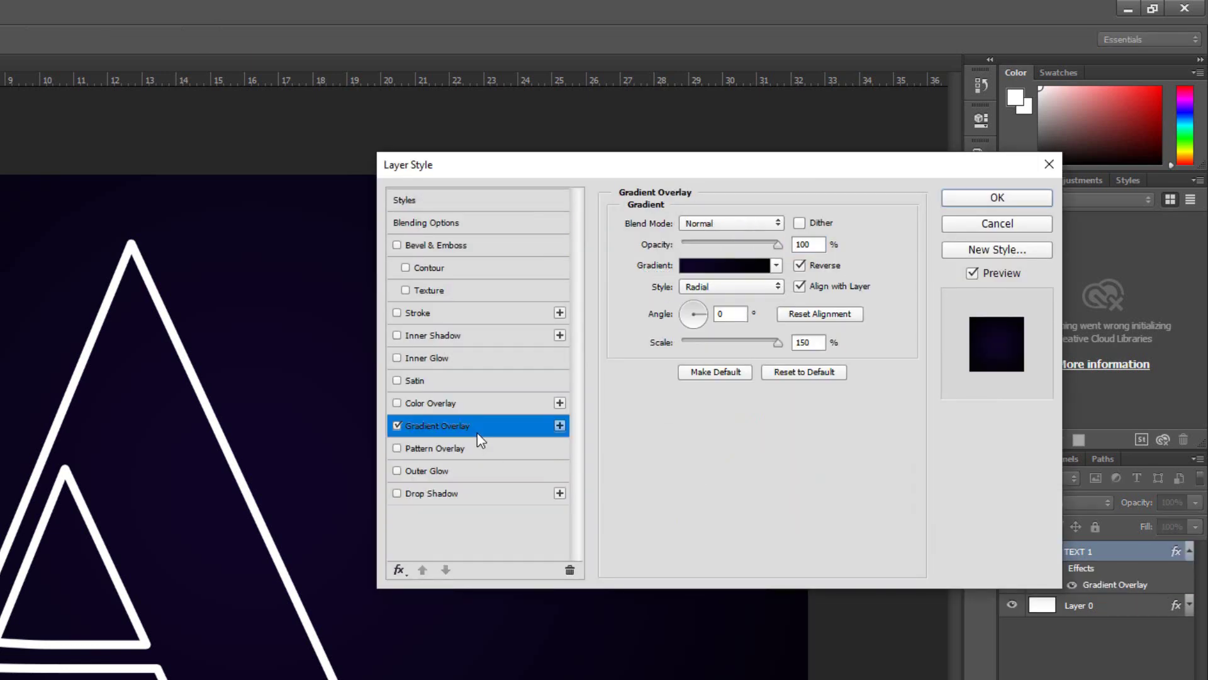
pyautogui.click(715, 269)
pyautogui.click(848, 346)
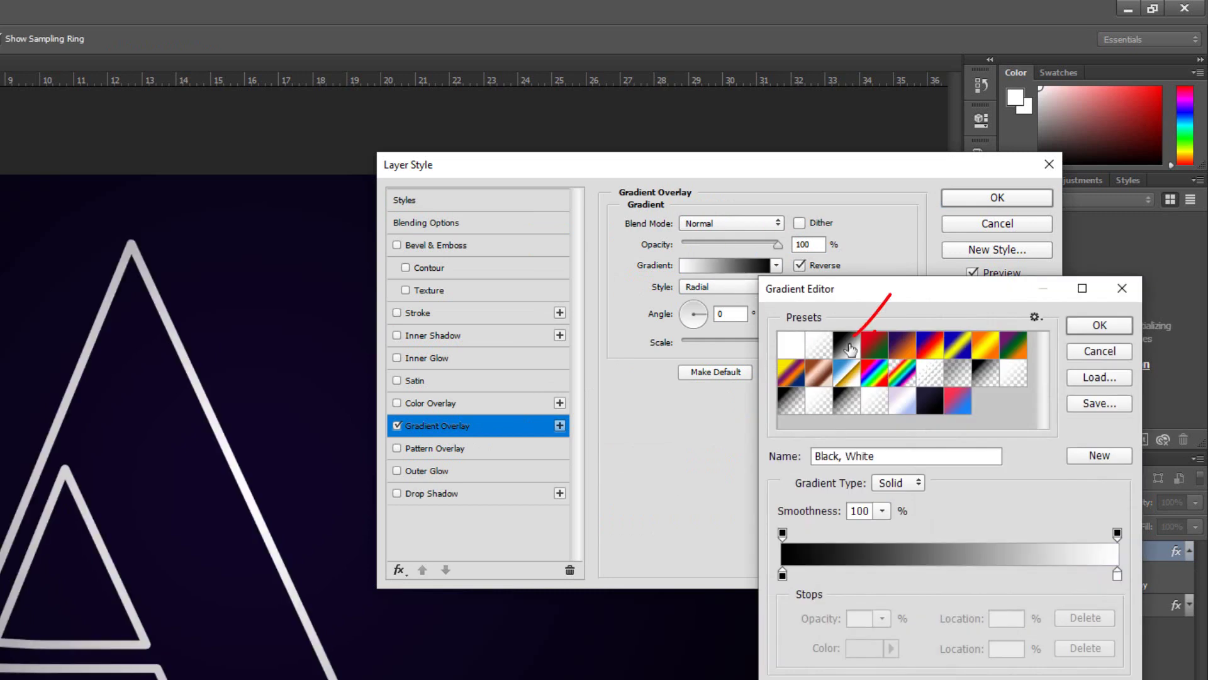
pyautogui.click(783, 574)
pyautogui.click(856, 650)
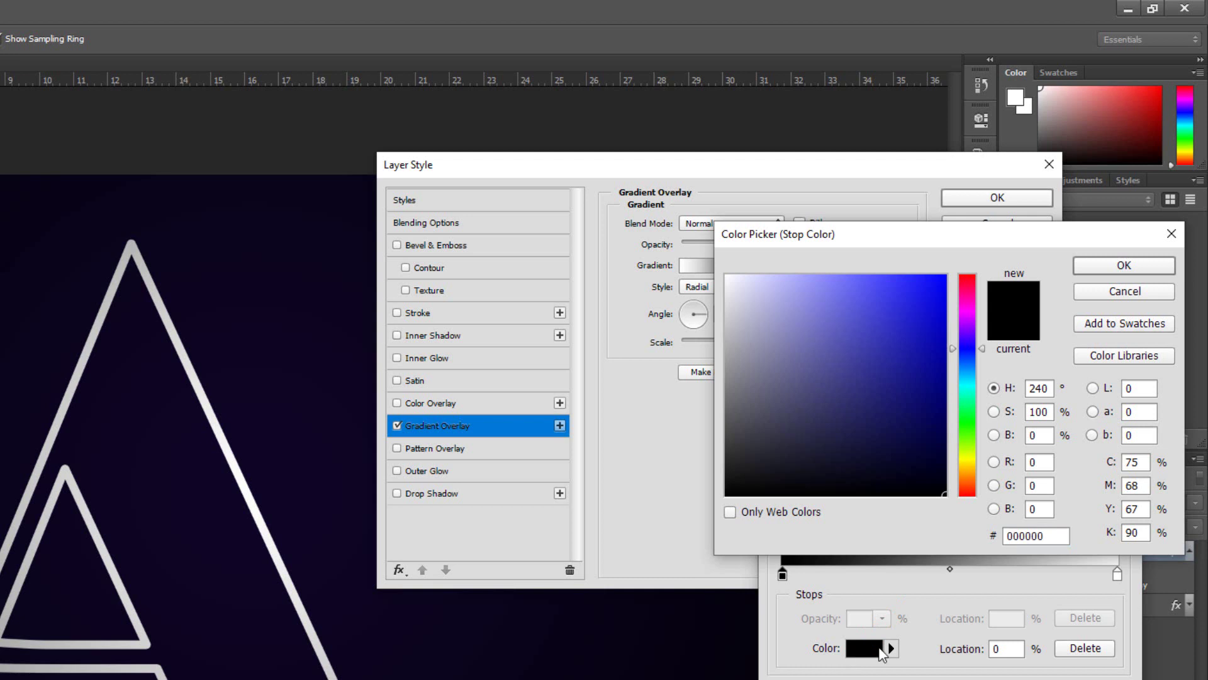
pyautogui.moveTo(1051, 536); pyautogui.dragTo(967, 534)
pyautogui.write('fa')
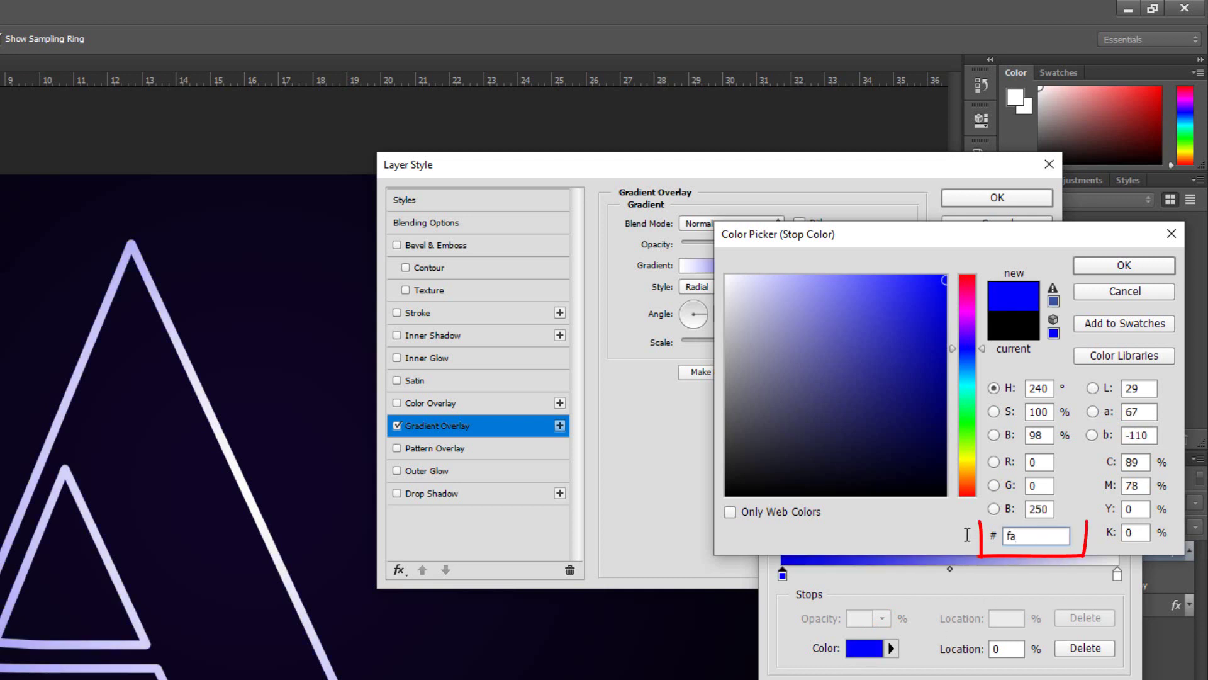
pyautogui.write('2c')
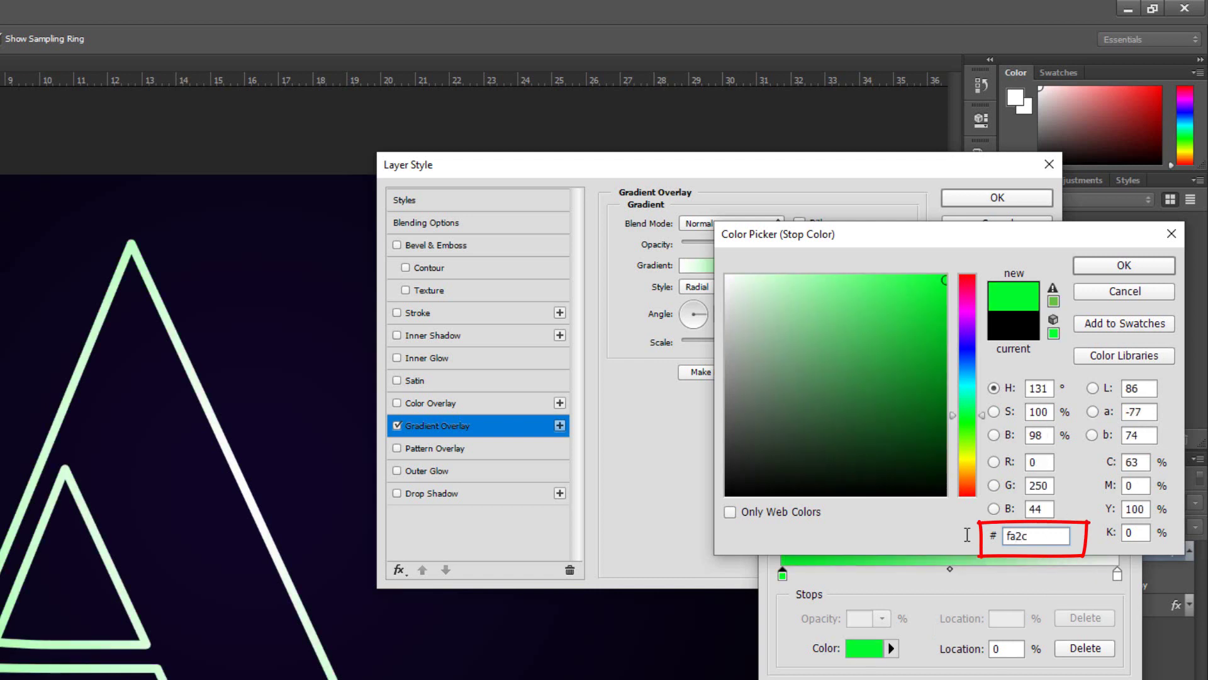
pyautogui.write('49')
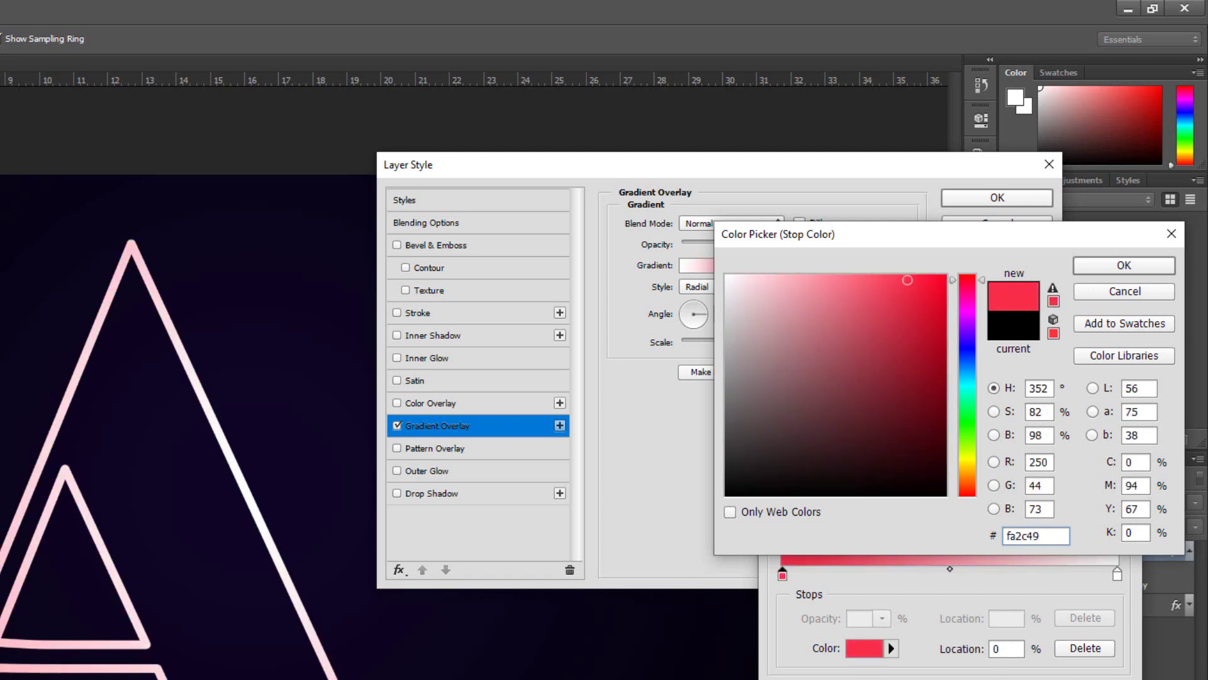
pyautogui.click(1107, 268)
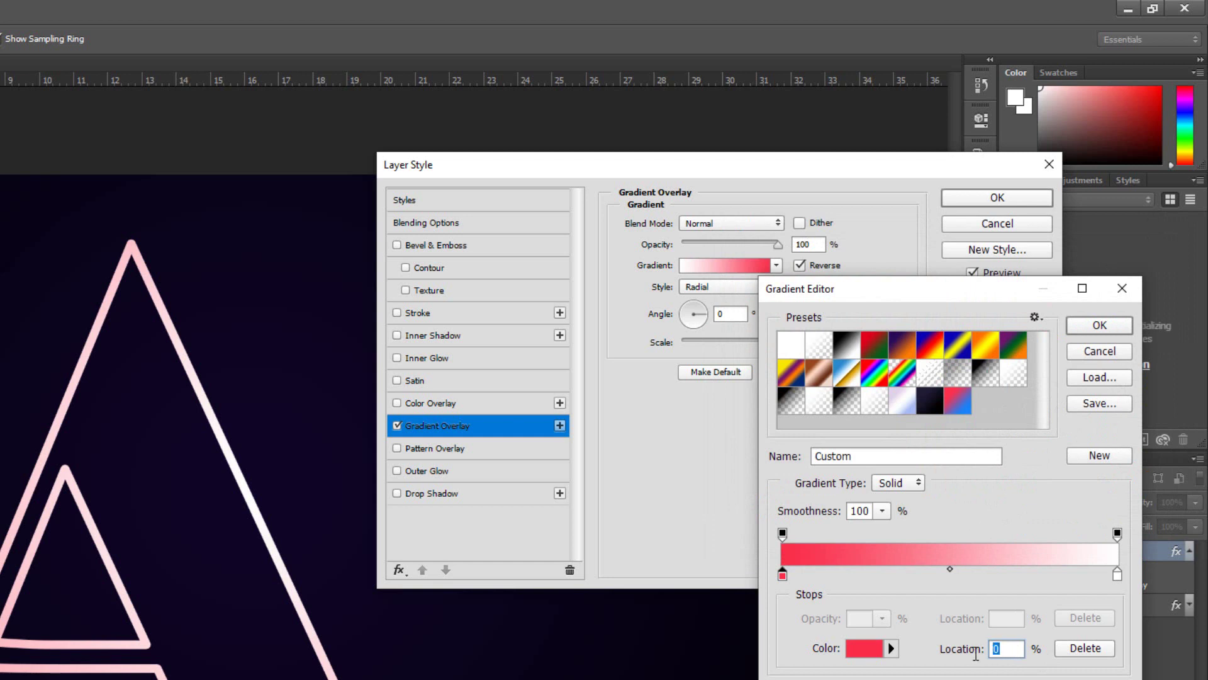
pyautogui.write('20')
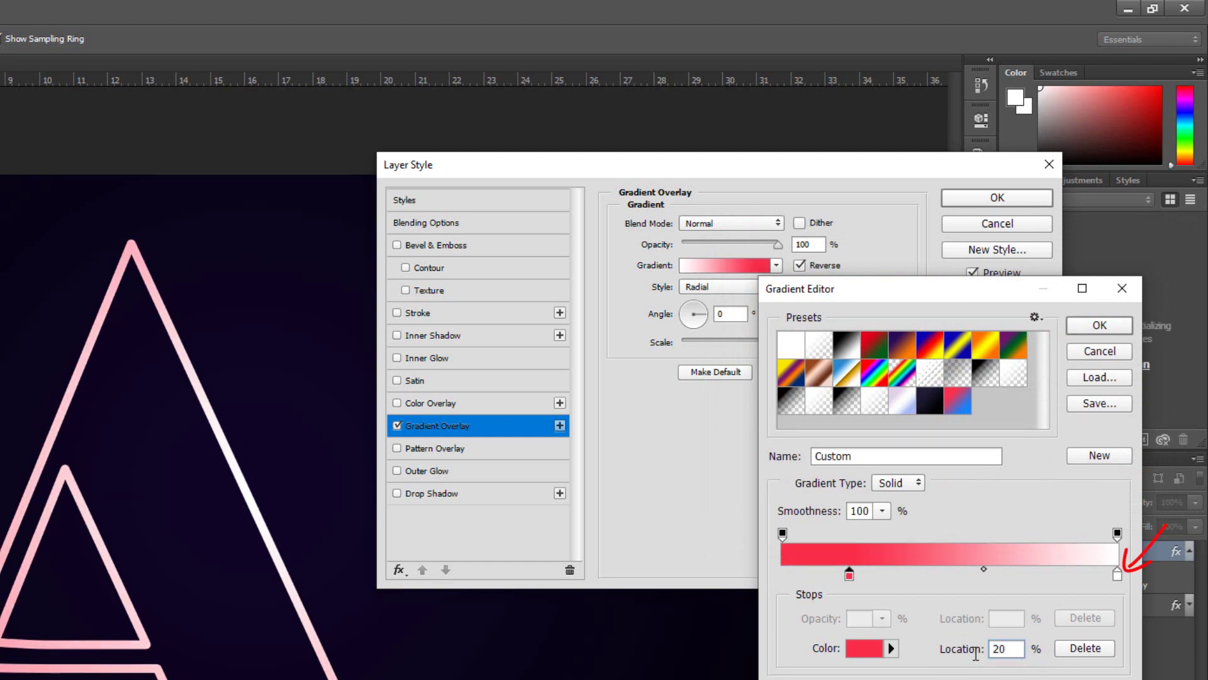
# Step: Set the second gradient stop to #1a84f9 at 60% and blend the overlay with Linear Dodge (Add)
pyautogui.click(1117, 575)
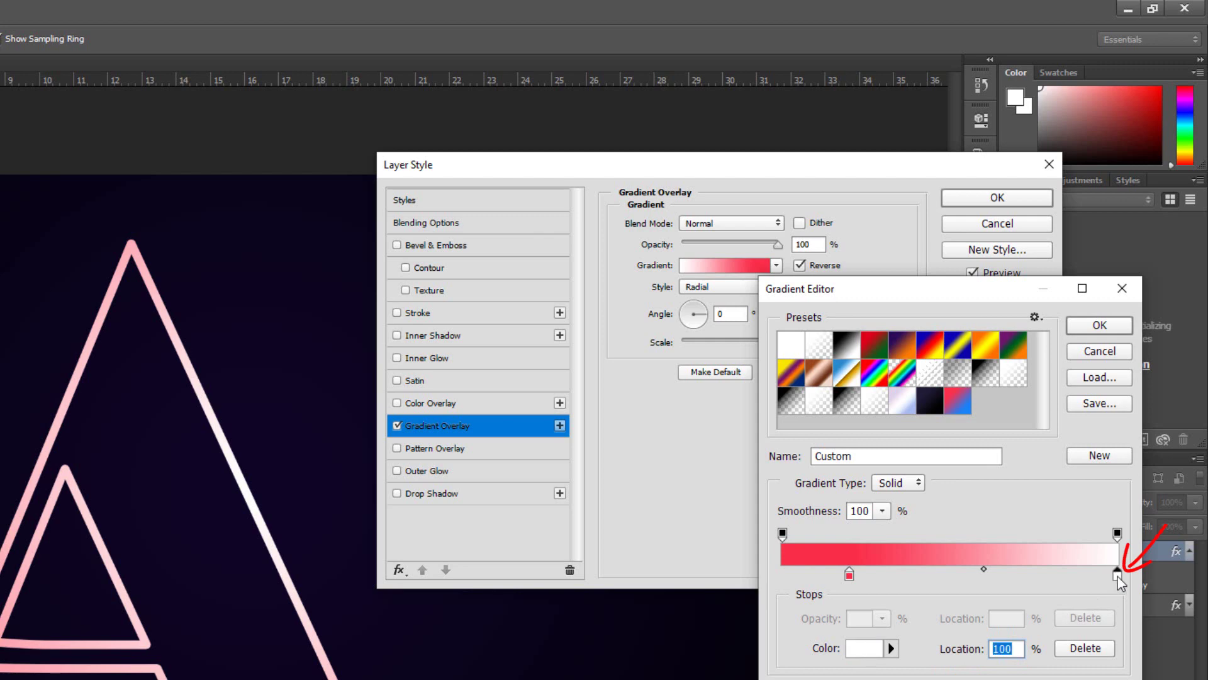
pyautogui.click(866, 650)
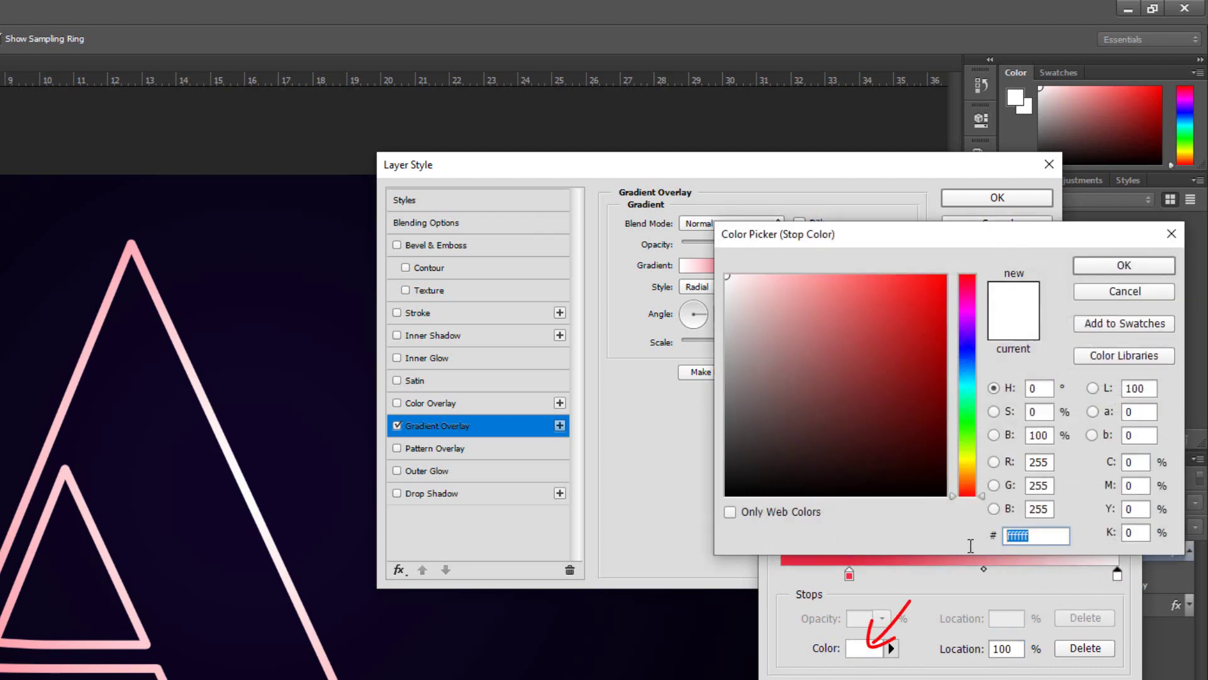
pyautogui.write('1a84f9')
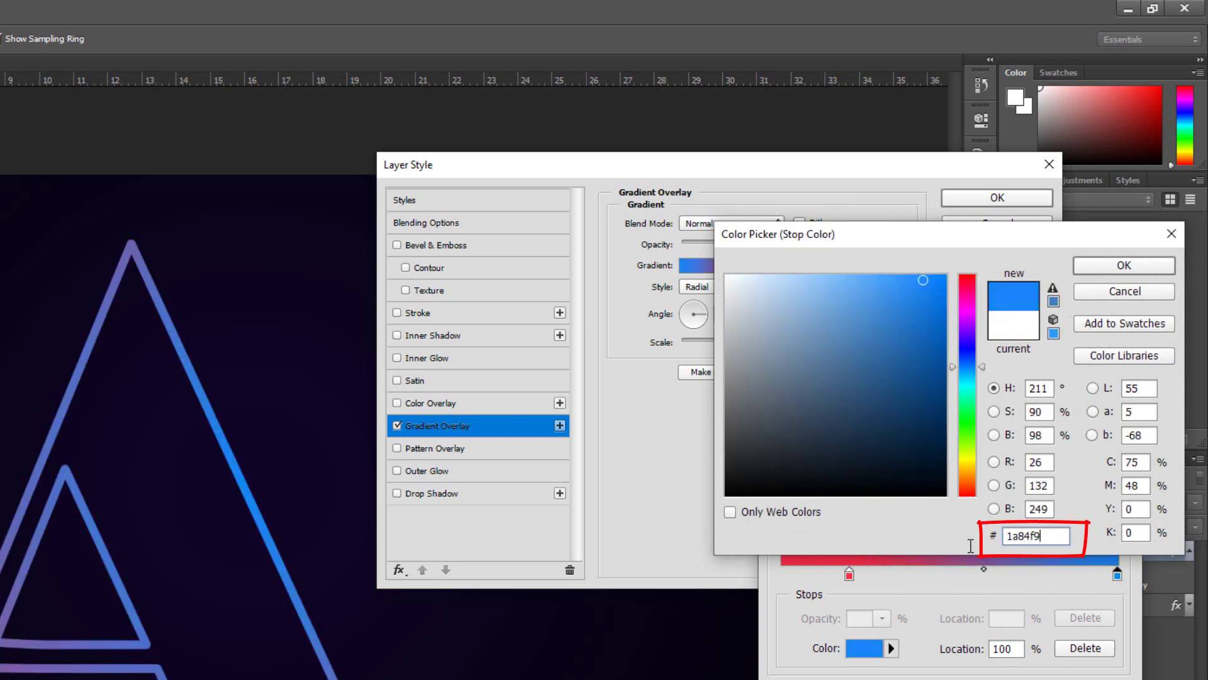
pyautogui.click(1123, 265)
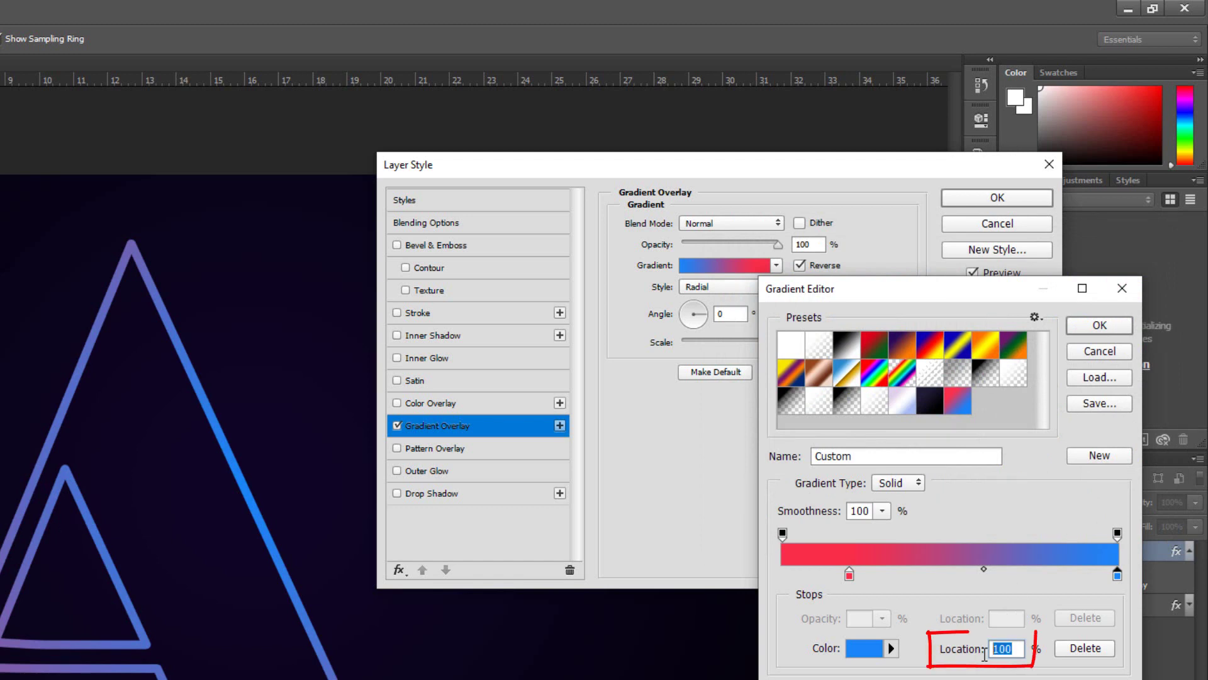
pyautogui.write('60')
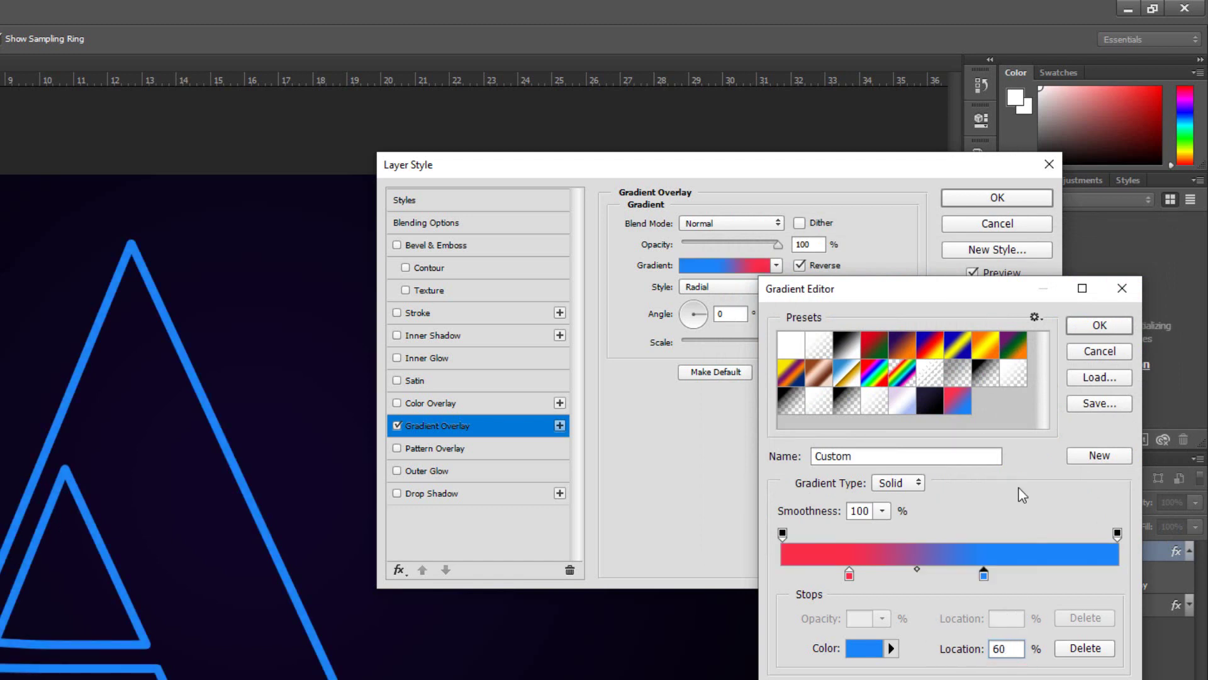
pyautogui.click(1098, 325)
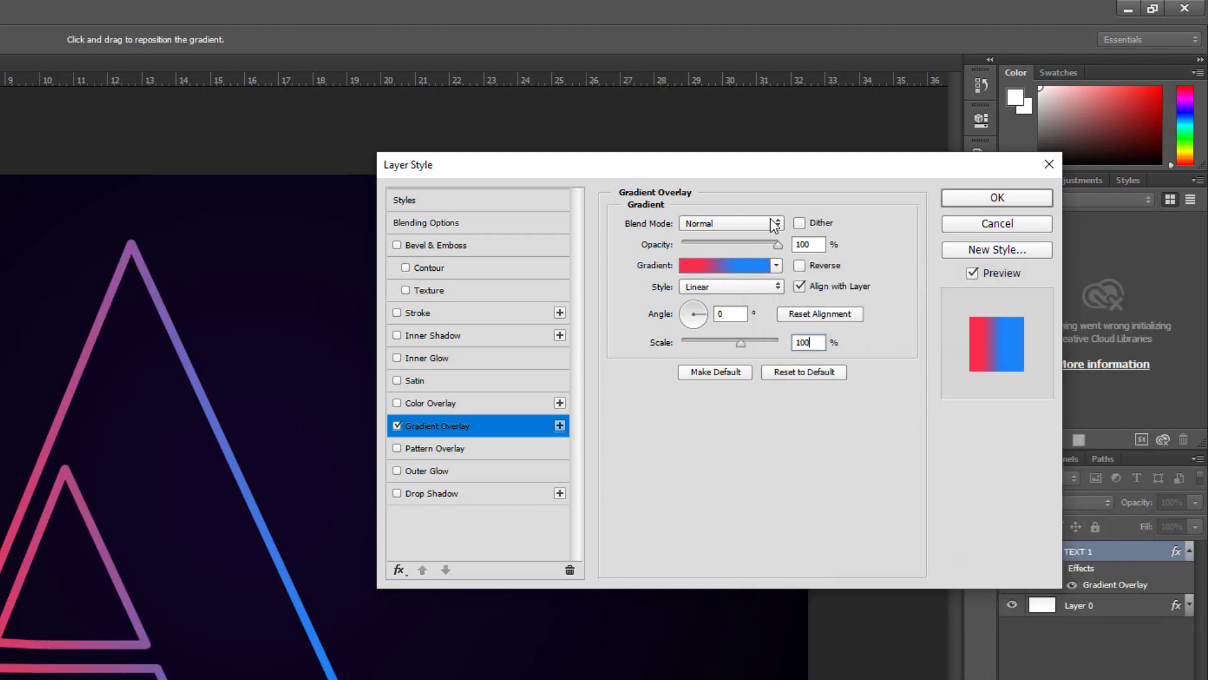
pyautogui.click(774, 224)
pyautogui.click(730, 370)
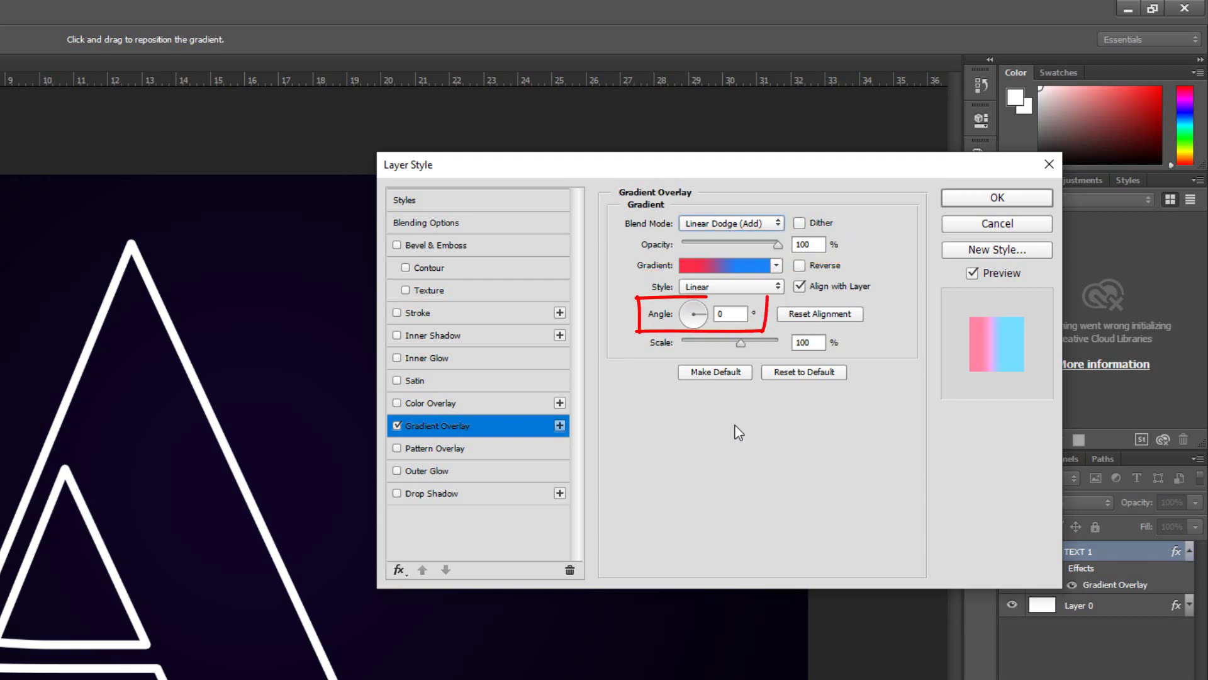
pyautogui.click(991, 194)
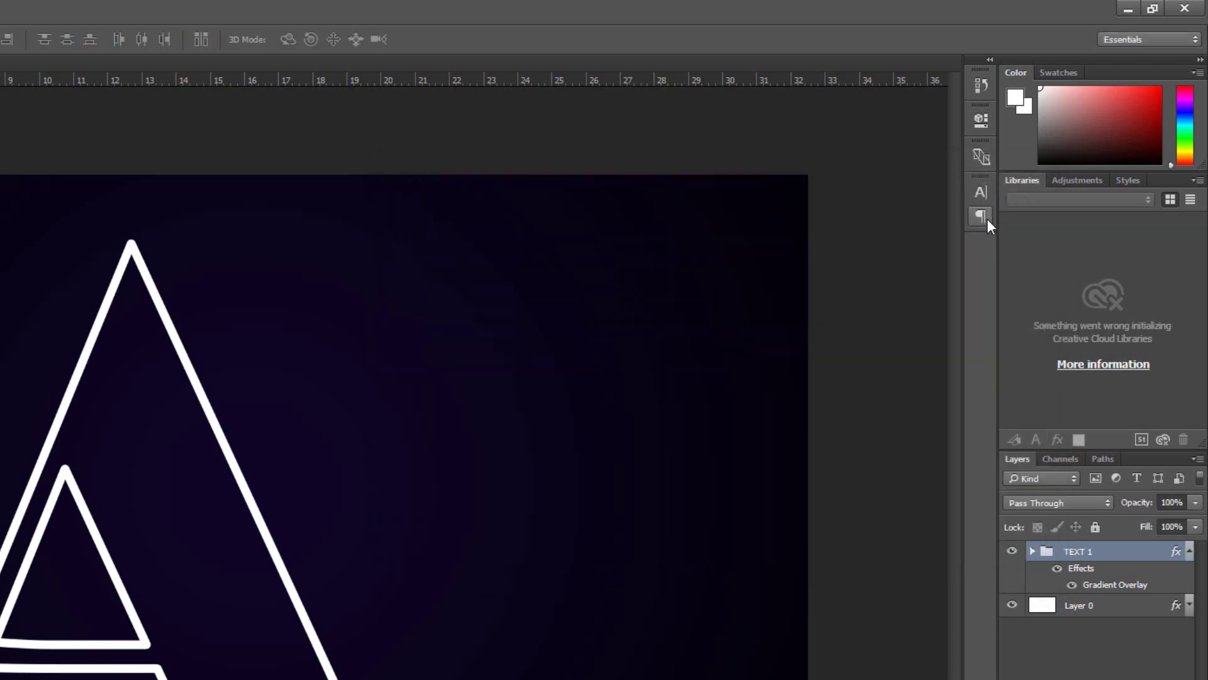
# Step: Reduce the TEXT 1 group's Fill to 0%
pyautogui.click(1195, 527)
pyautogui.moveTo(1194, 545); pyautogui.dragTo(1096, 549)
pyautogui.click(1120, 651)
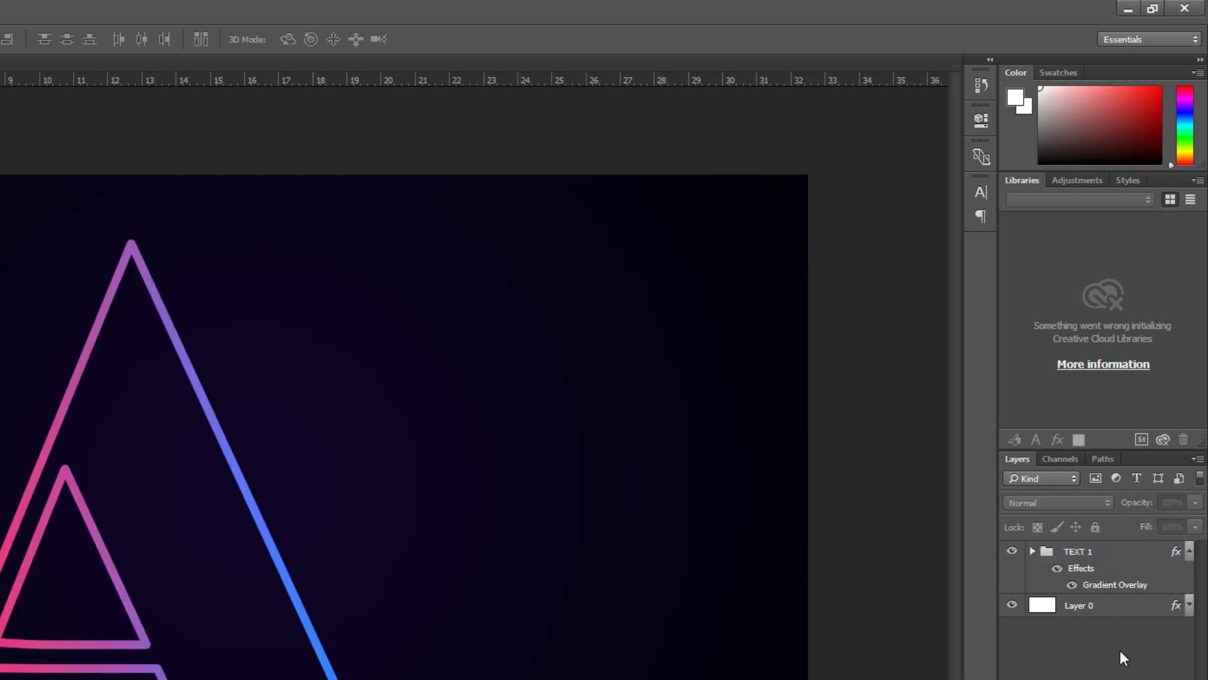
pyautogui.click(1188, 552)
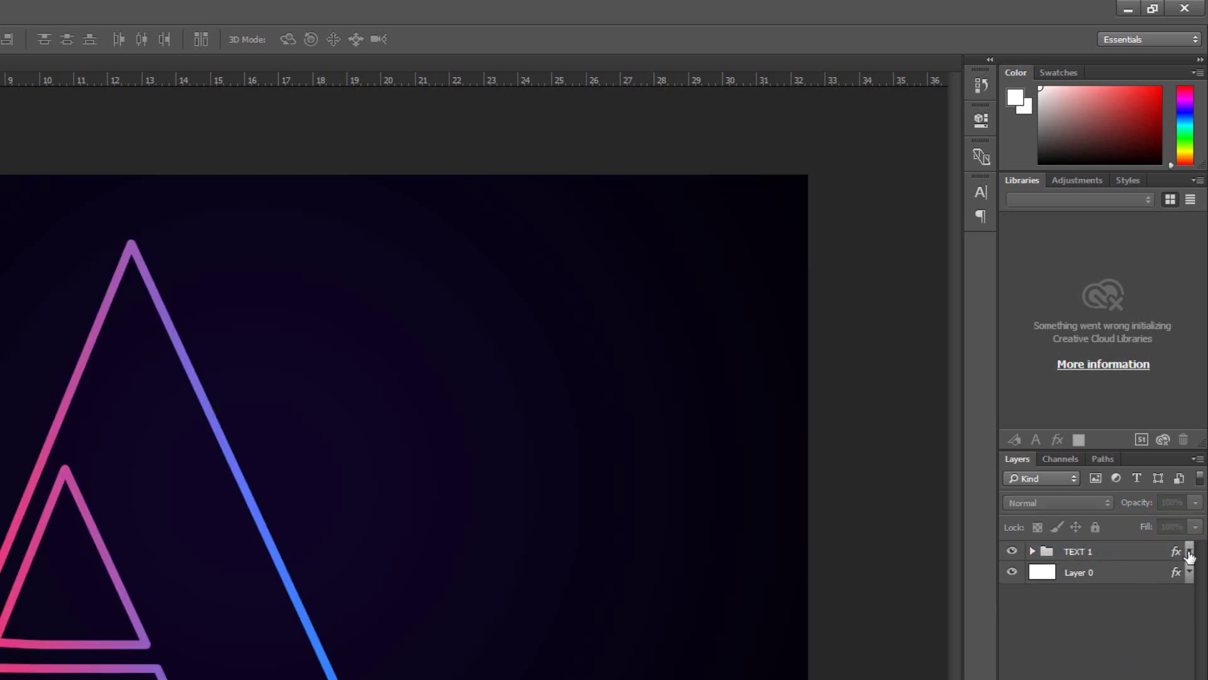
pyautogui.click(1100, 553)
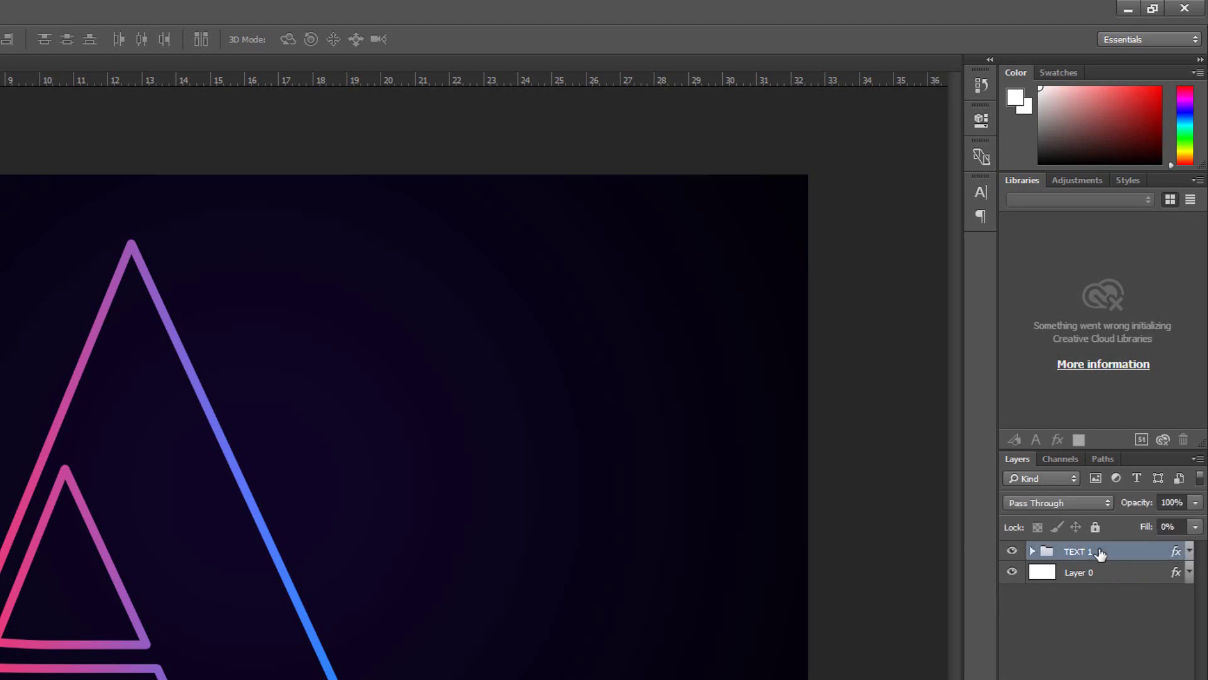
# Step: Duplicate TEXT 1 twice and rename the first copy TEXT 2
pyautogui.hotkey('ctrl', 'j')
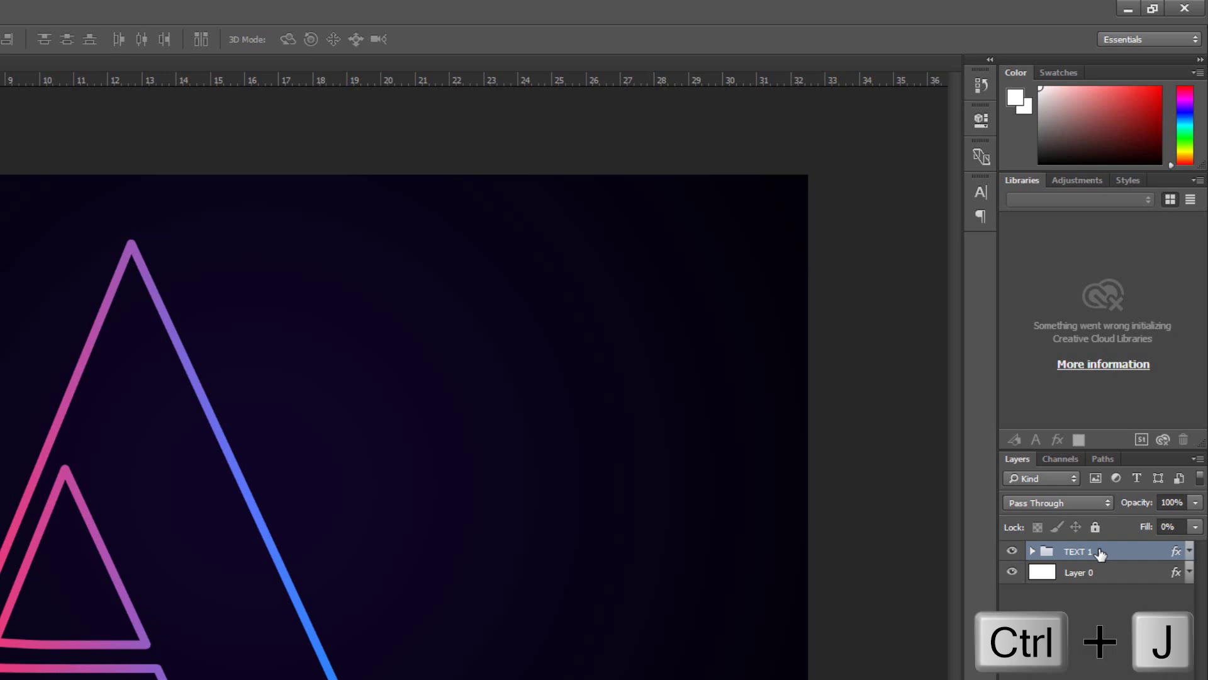
pyautogui.hotkey('ctrl', 'j')
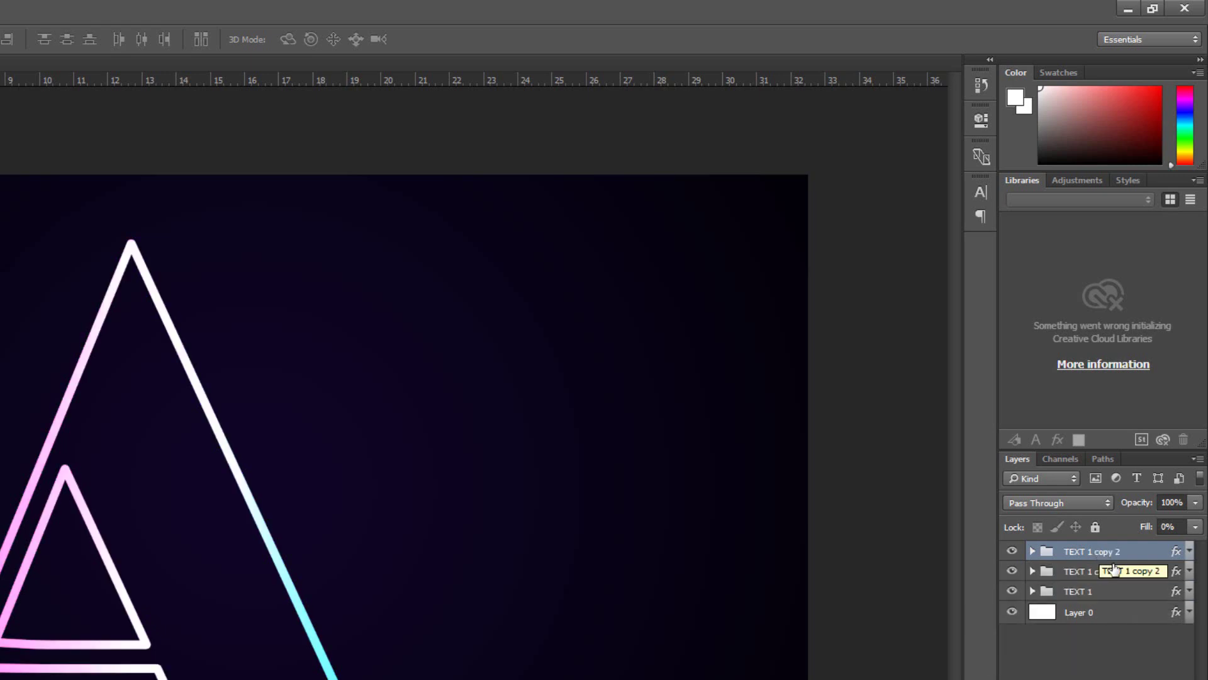
pyautogui.doubleClick(1102, 571)
pyautogui.moveTo(1124, 572); pyautogui.dragTo(1090, 573)
pyautogui.write('2')
pyautogui.click(1118, 554)
pyautogui.doubleClick(1117, 553)
pyautogui.moveTo(1119, 554); pyautogui.dragTo(1095, 552)
# Step: Name the second copy TEXT 3, then set the A's stroke in TEXT 2 to 10 px
pyautogui.write('3')
pyautogui.click(1101, 576)
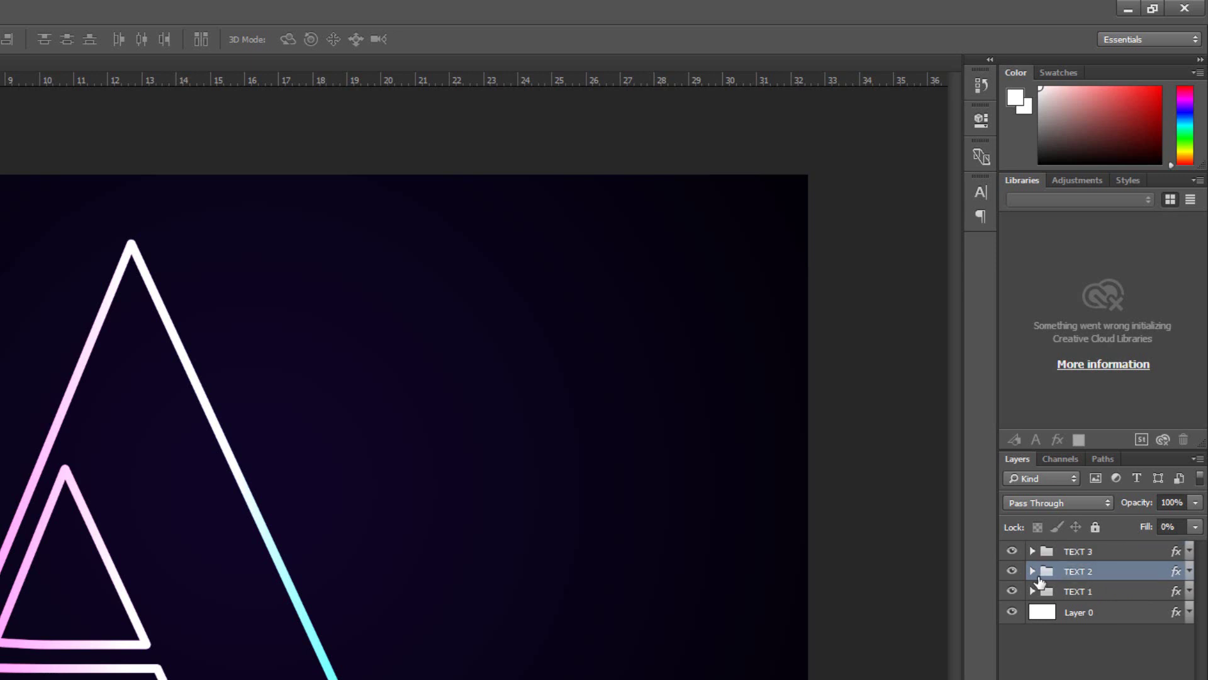
pyautogui.click(1032, 571)
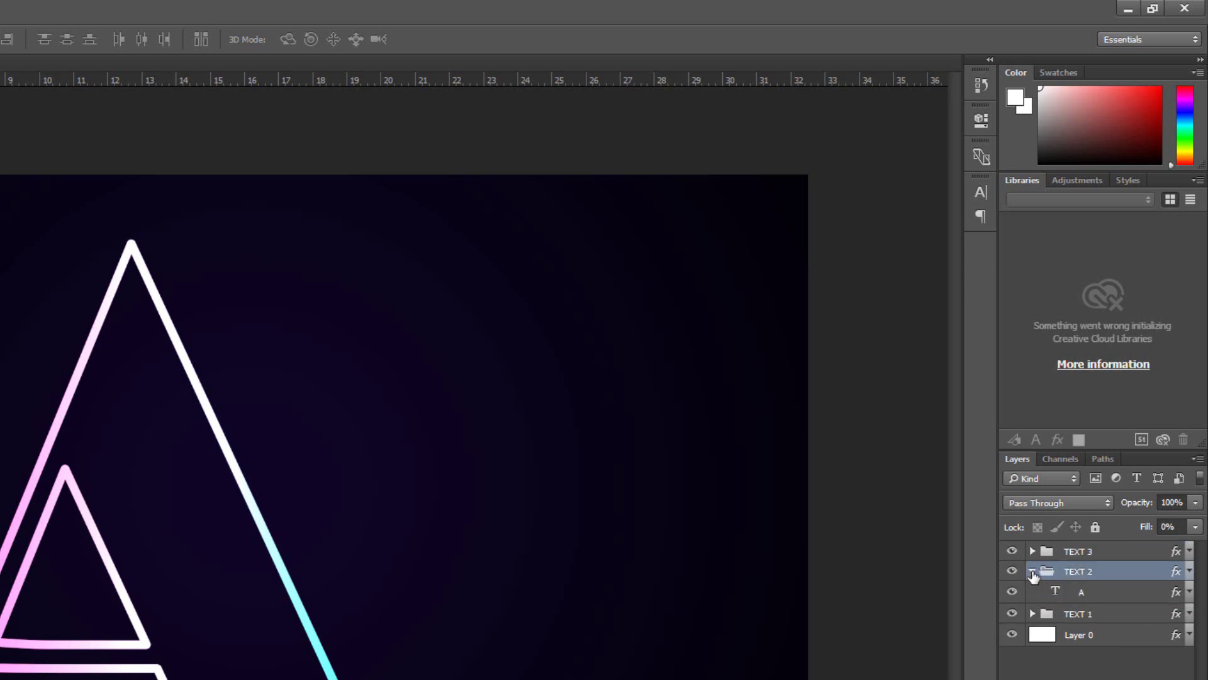
pyautogui.click(1156, 596)
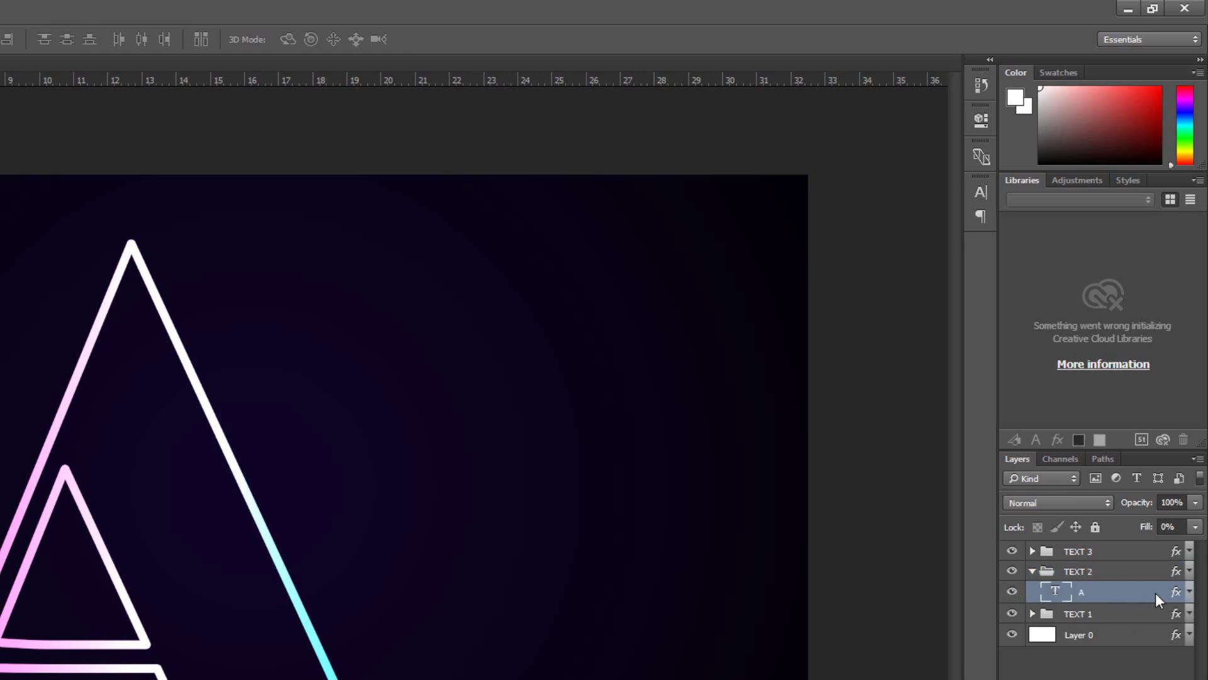
pyautogui.doubleClick(1148, 599)
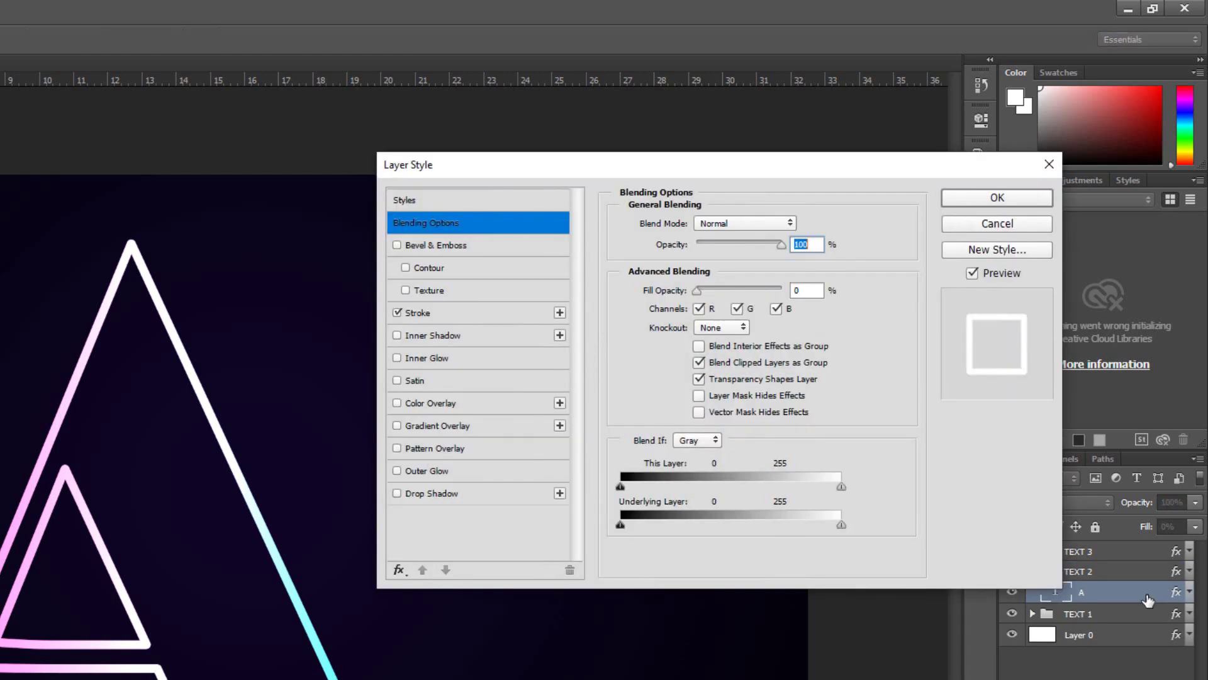
pyautogui.click(474, 317)
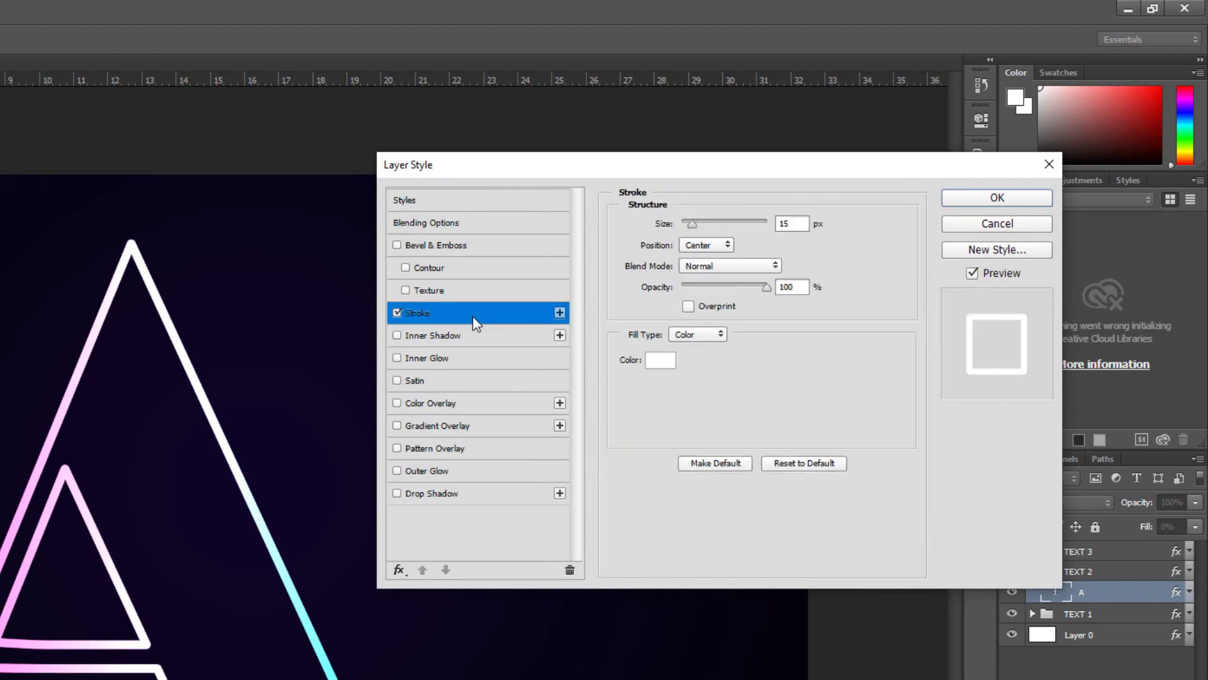
pyautogui.click(806, 224)
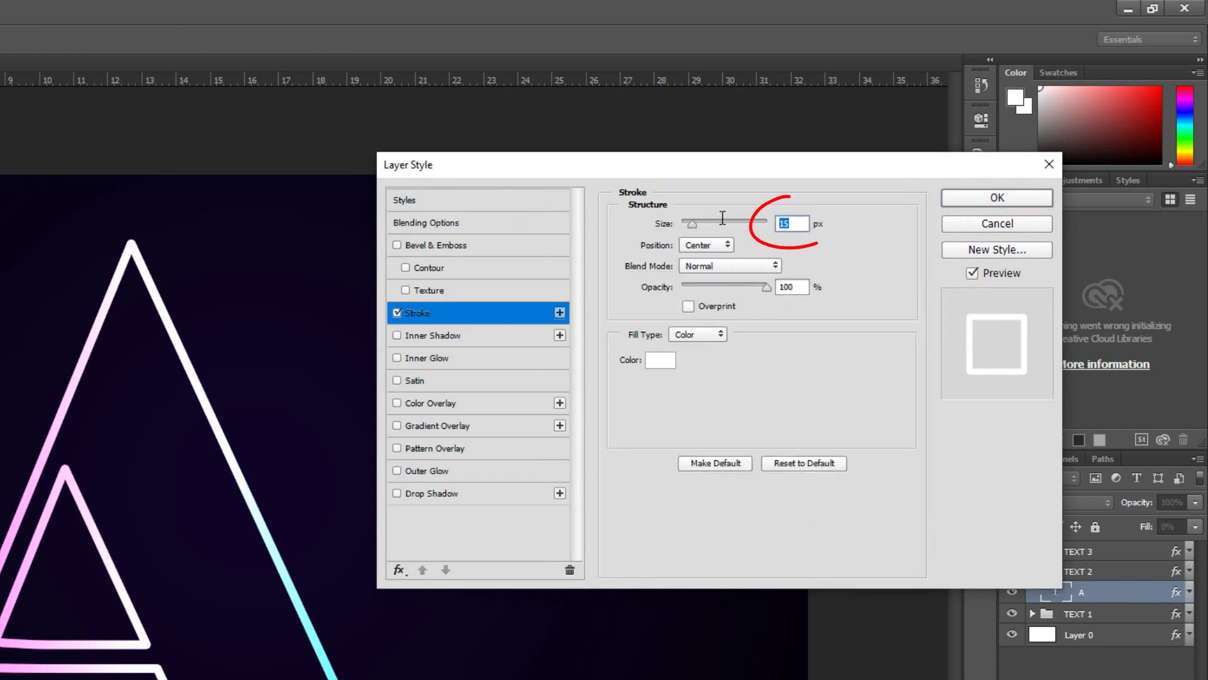
pyautogui.write('10')
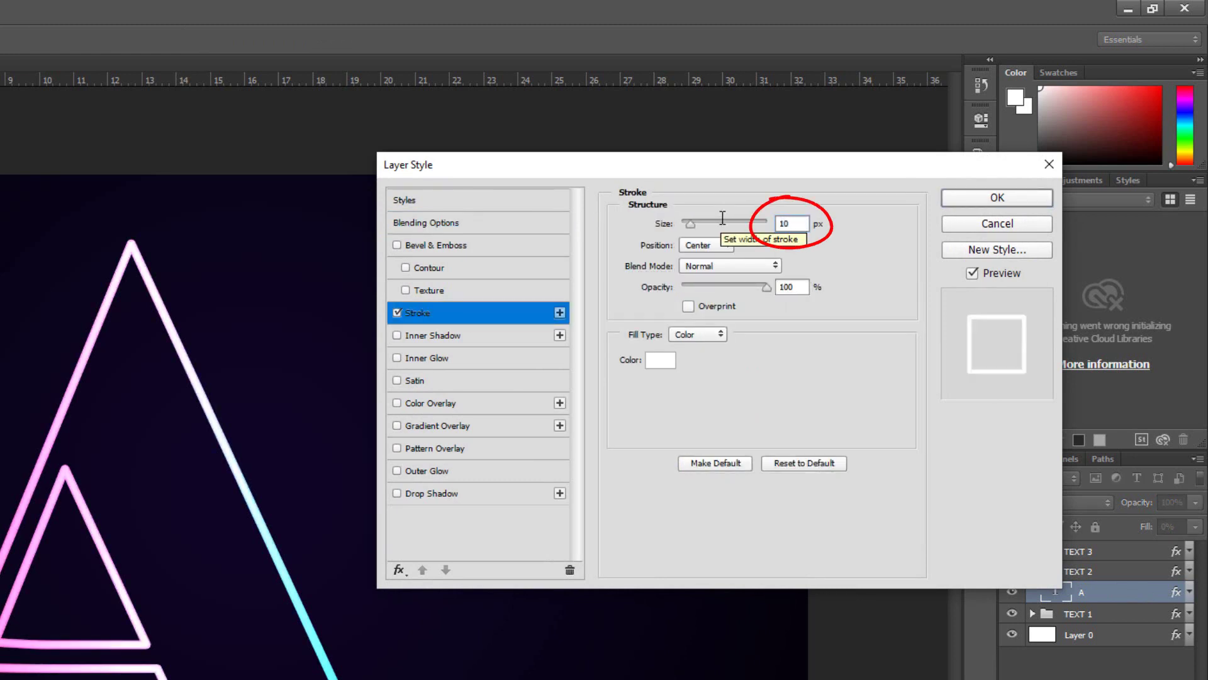
pyautogui.click(980, 208)
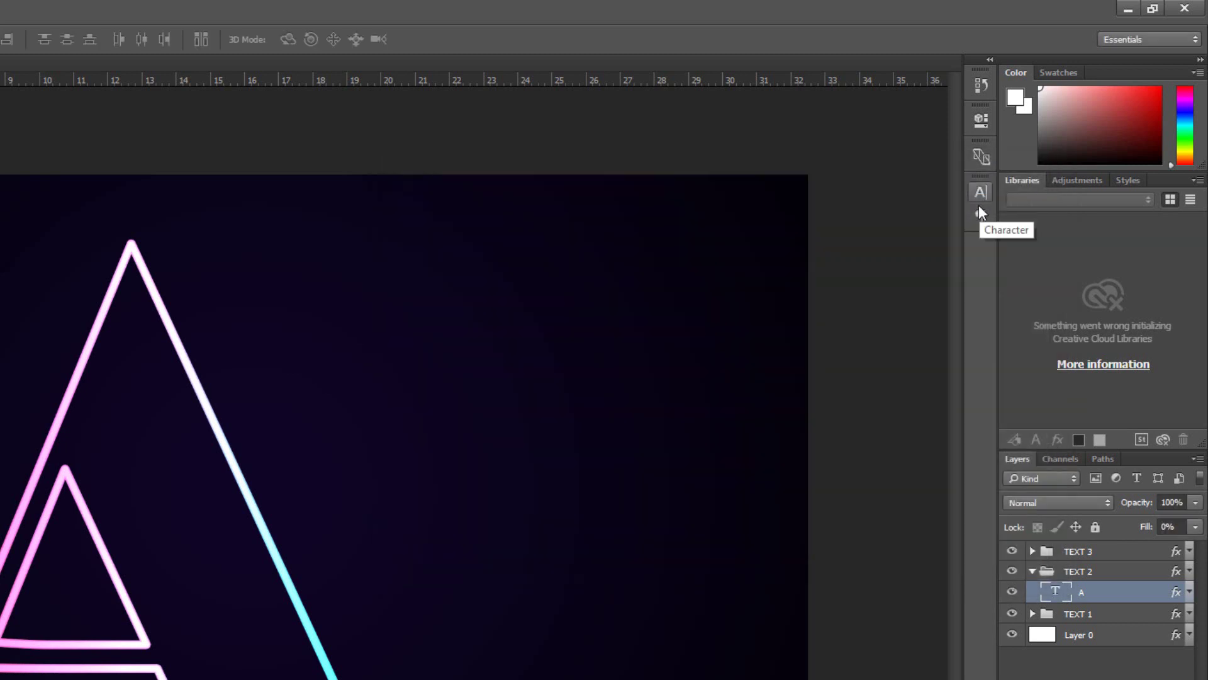
# Step: Set the stroke of the letter A inside TEXT 3 to 5 px
pyautogui.click(1032, 571)
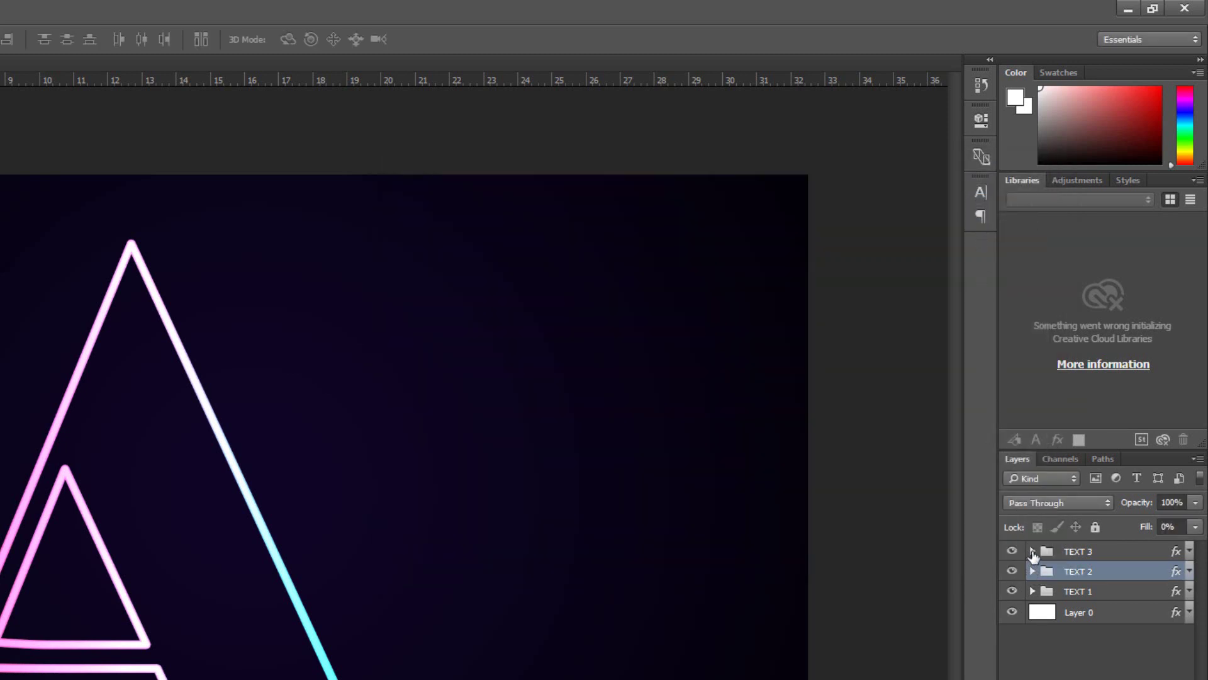
pyautogui.click(1033, 553)
pyautogui.click(1033, 554)
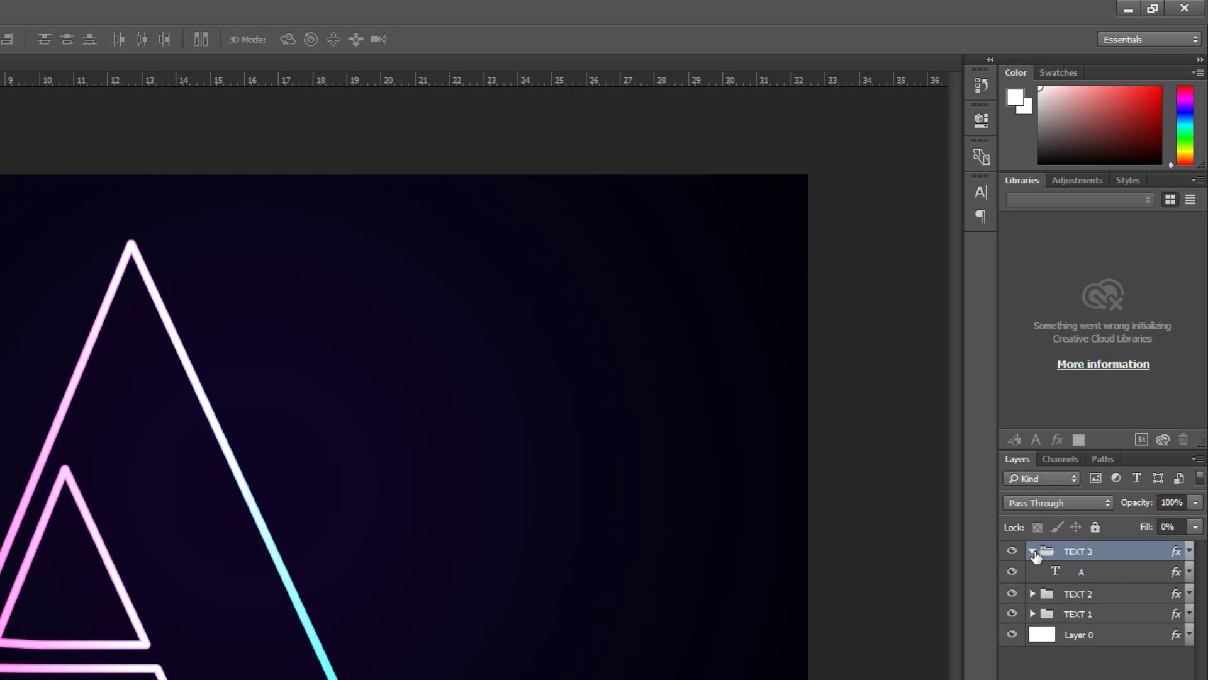
pyautogui.click(1108, 578)
pyautogui.doubleClick(1108, 578)
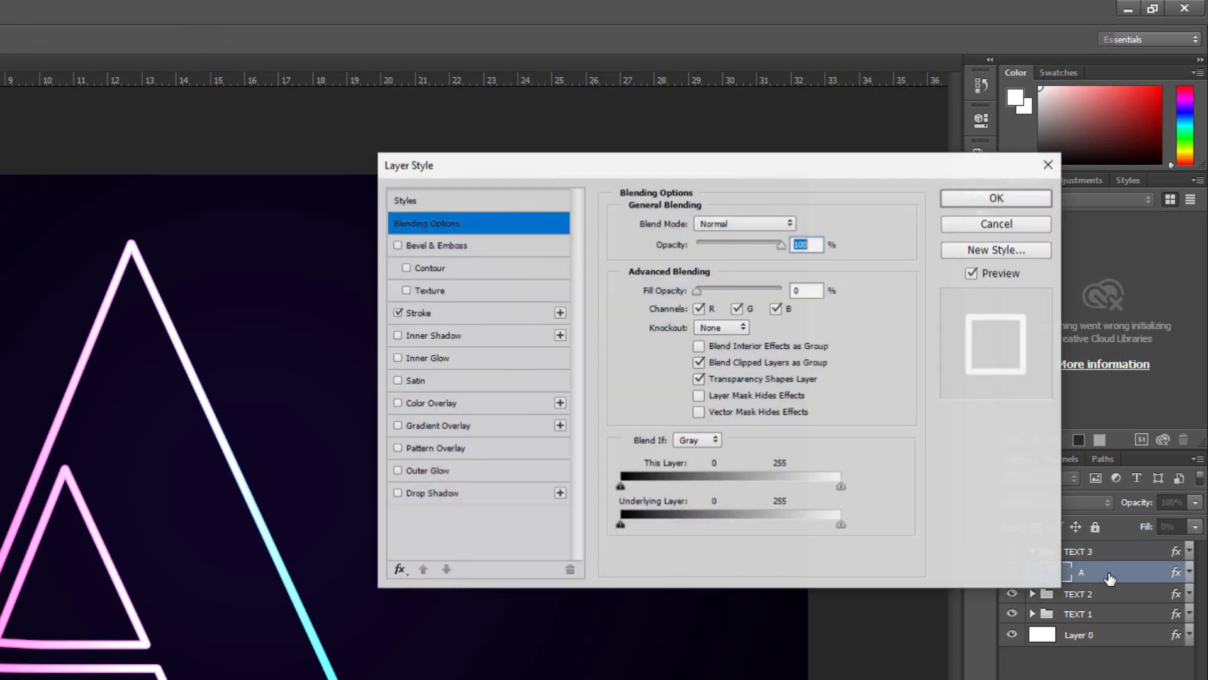
pyautogui.click(479, 316)
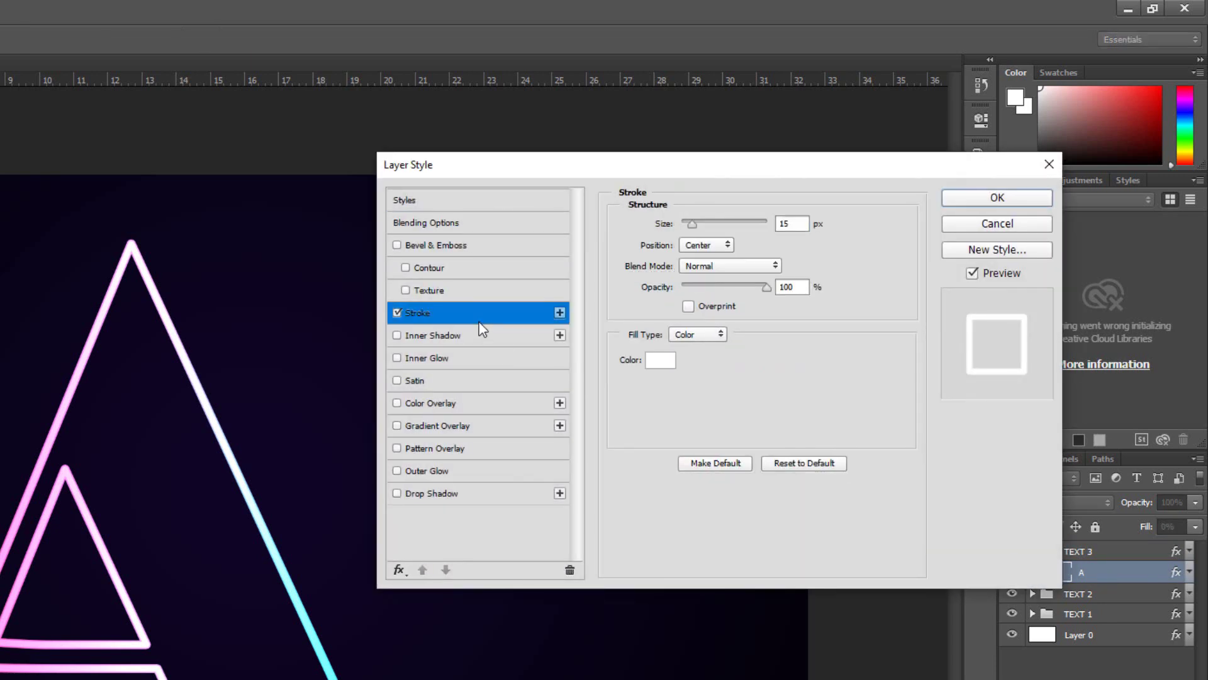
pyautogui.doubleClick(803, 221)
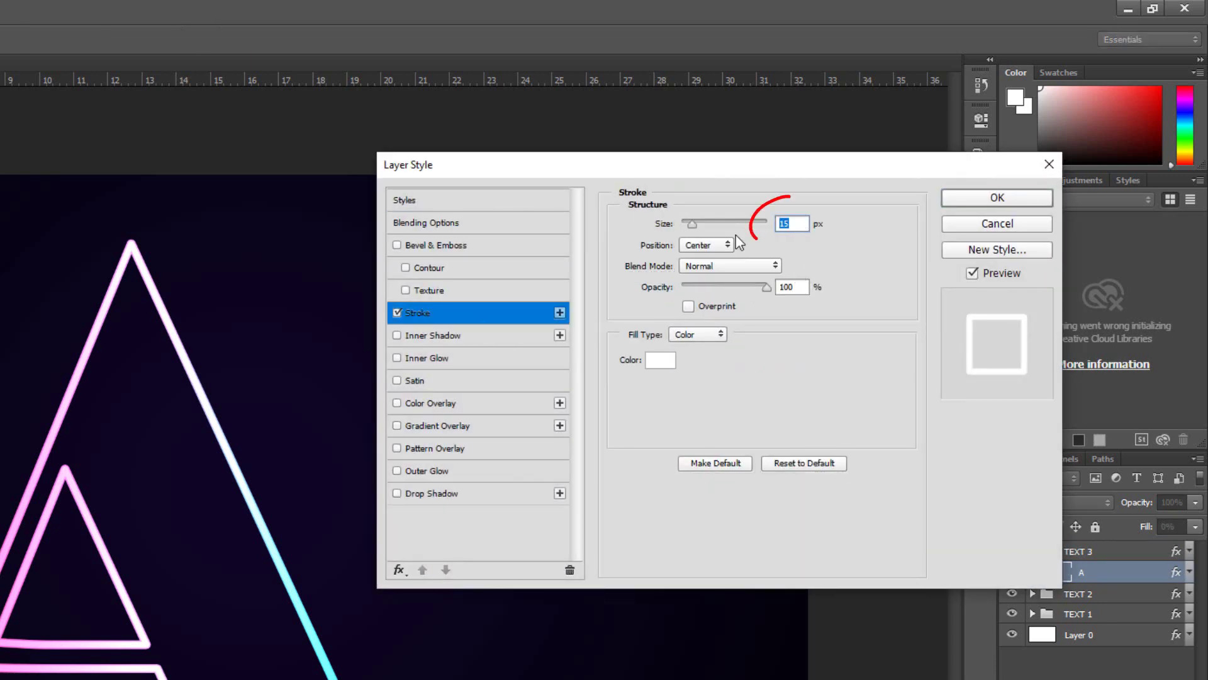
pyautogui.write('5')
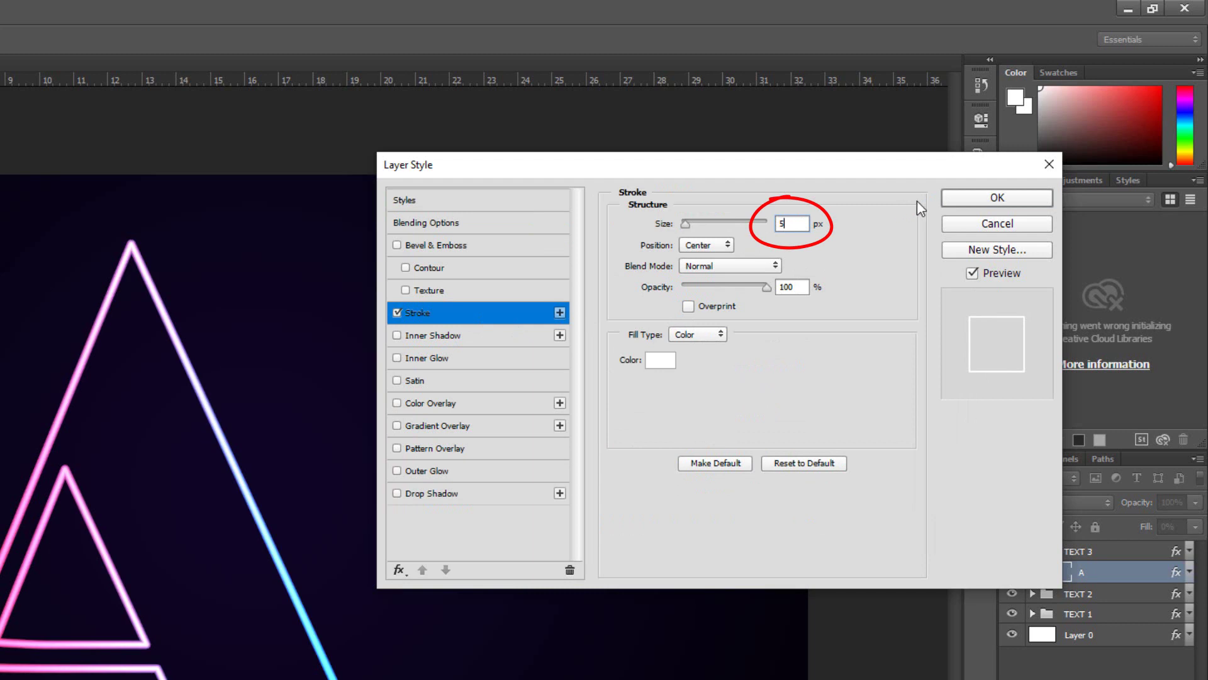
pyautogui.click(962, 198)
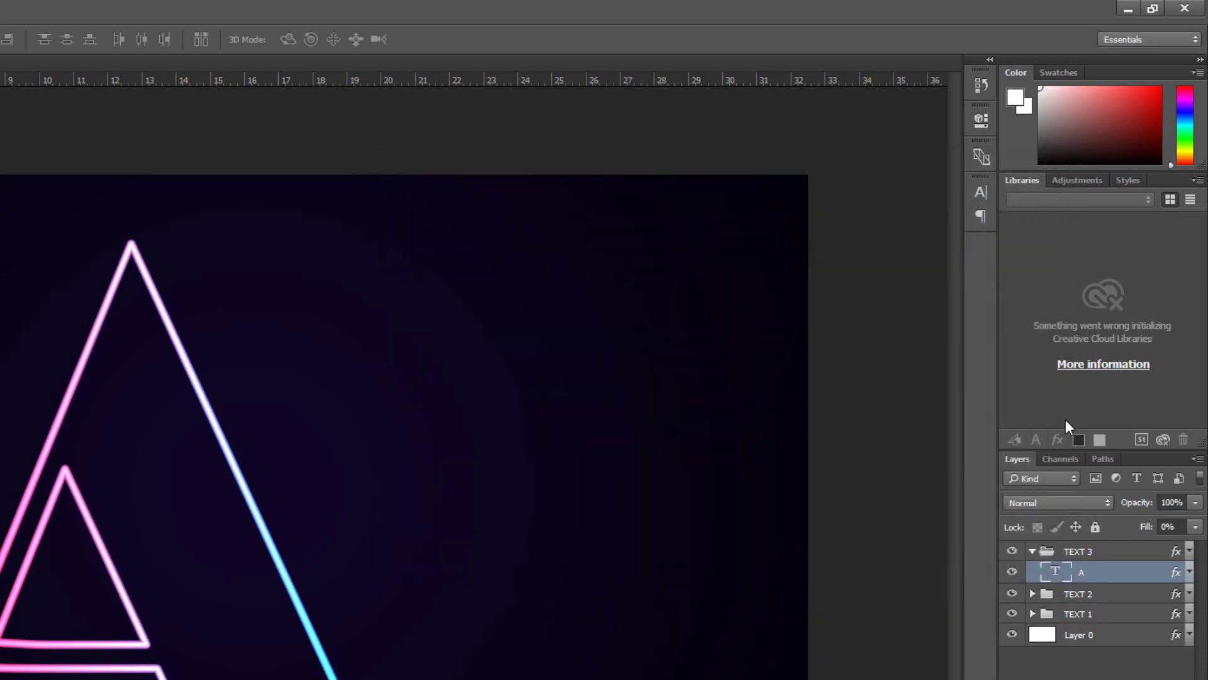
pyautogui.click(1033, 552)
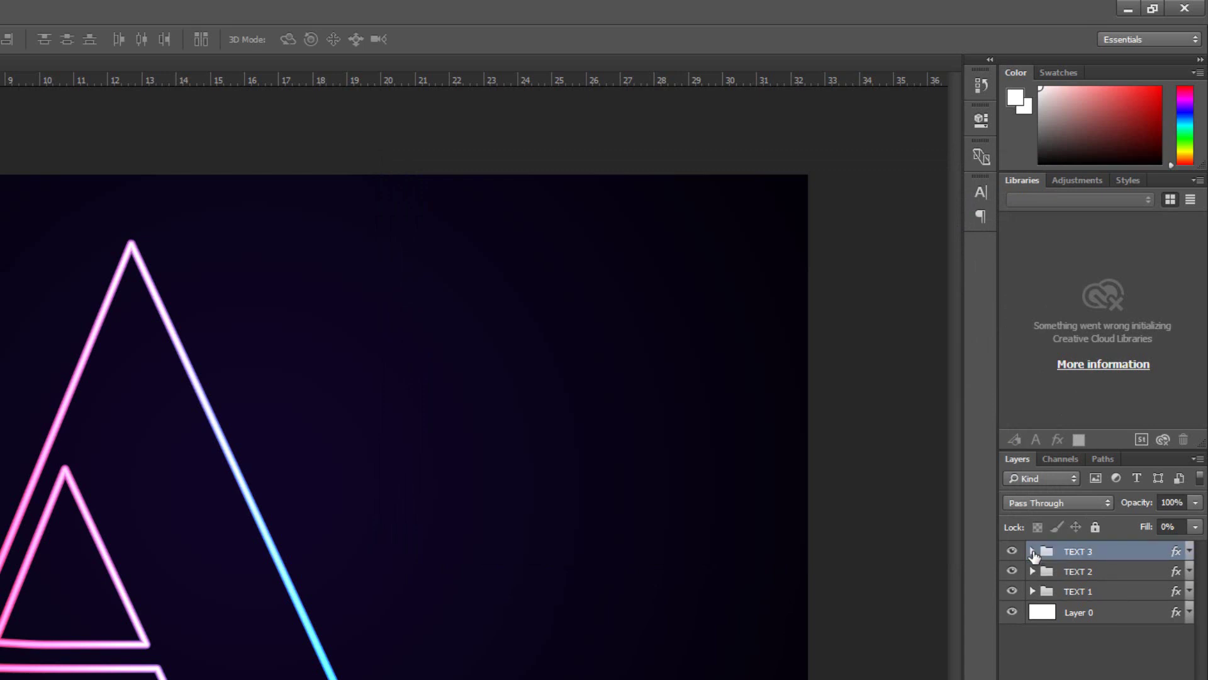
# Step: Convert TEXT 1 to a smart object and apply a 20 px Gaussian Blur to it
pyautogui.click(1090, 595)
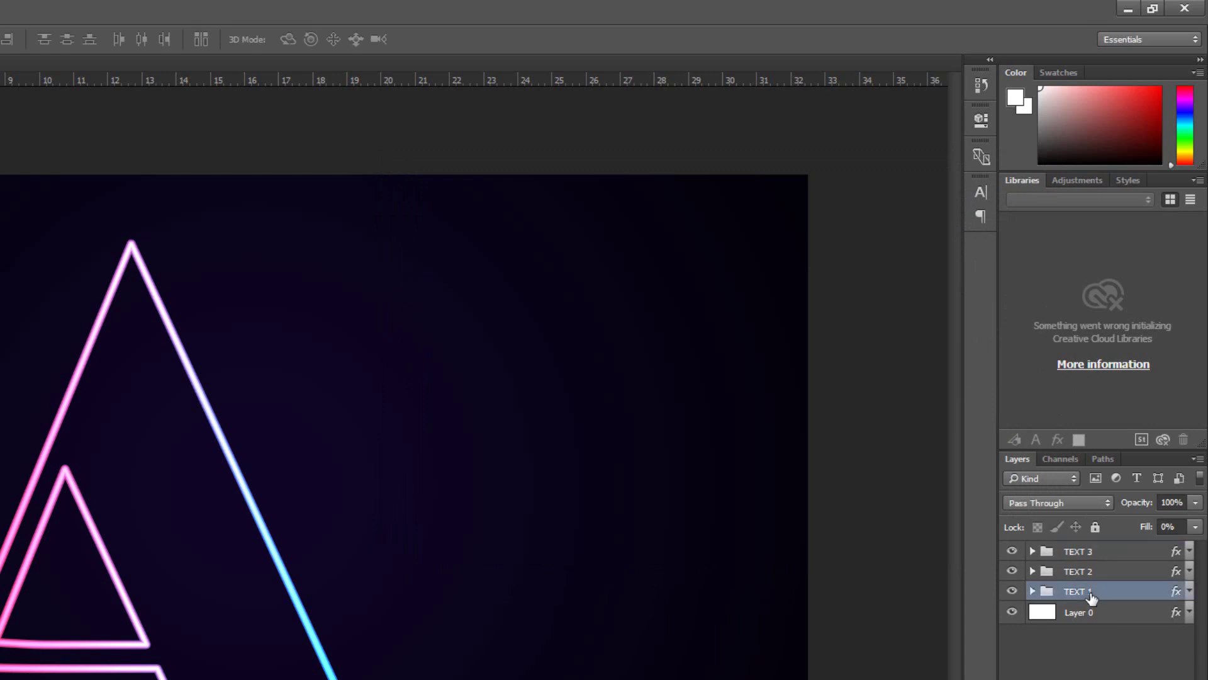
pyautogui.rightClick(1092, 596)
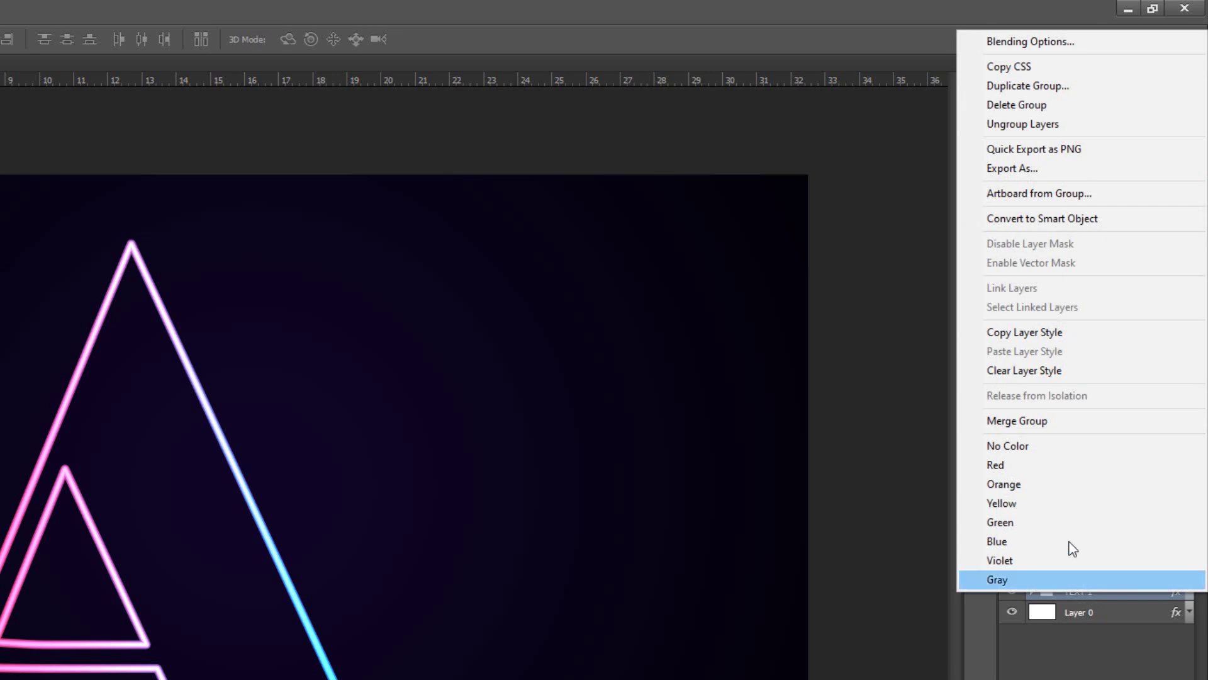
pyautogui.click(1046, 219)
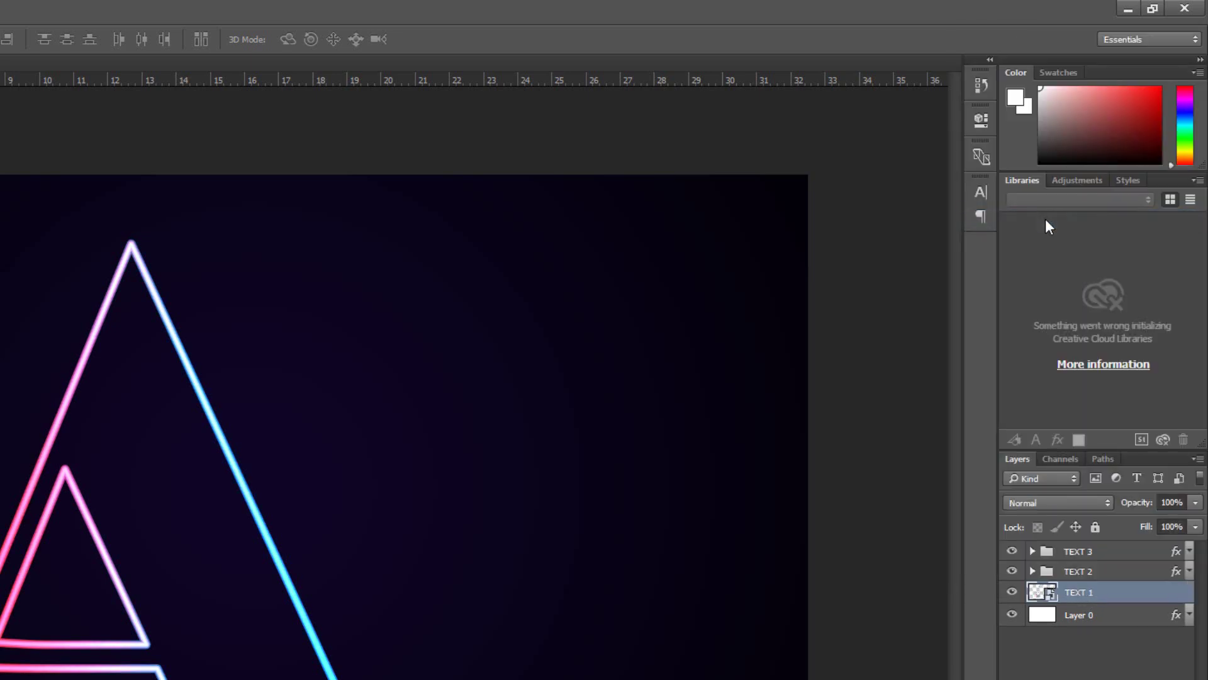
pyautogui.click(273, 12)
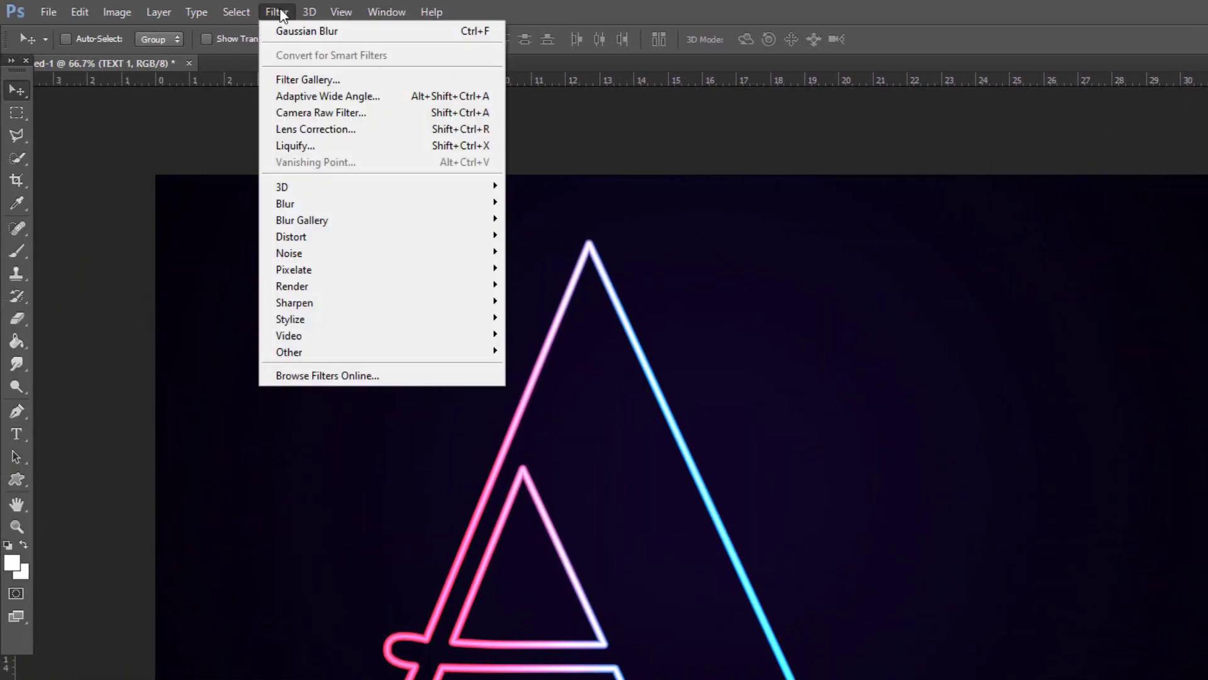
pyautogui.moveTo(377, 208)
pyautogui.click(553, 268)
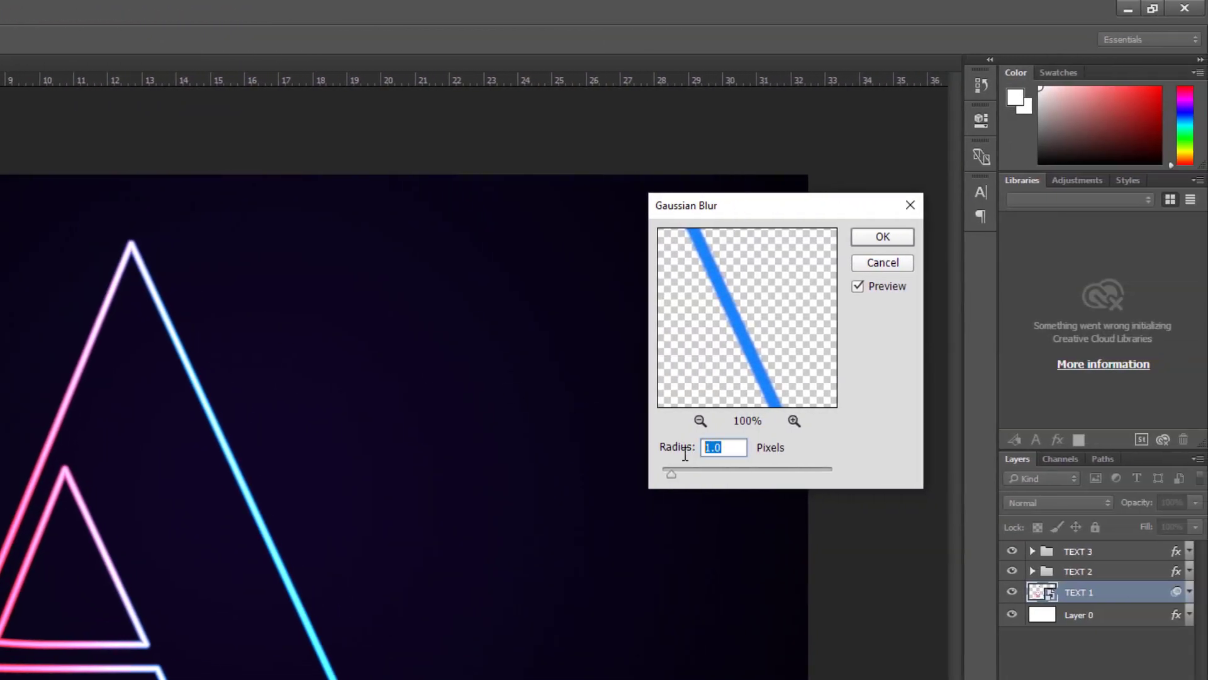
pyautogui.write('20')
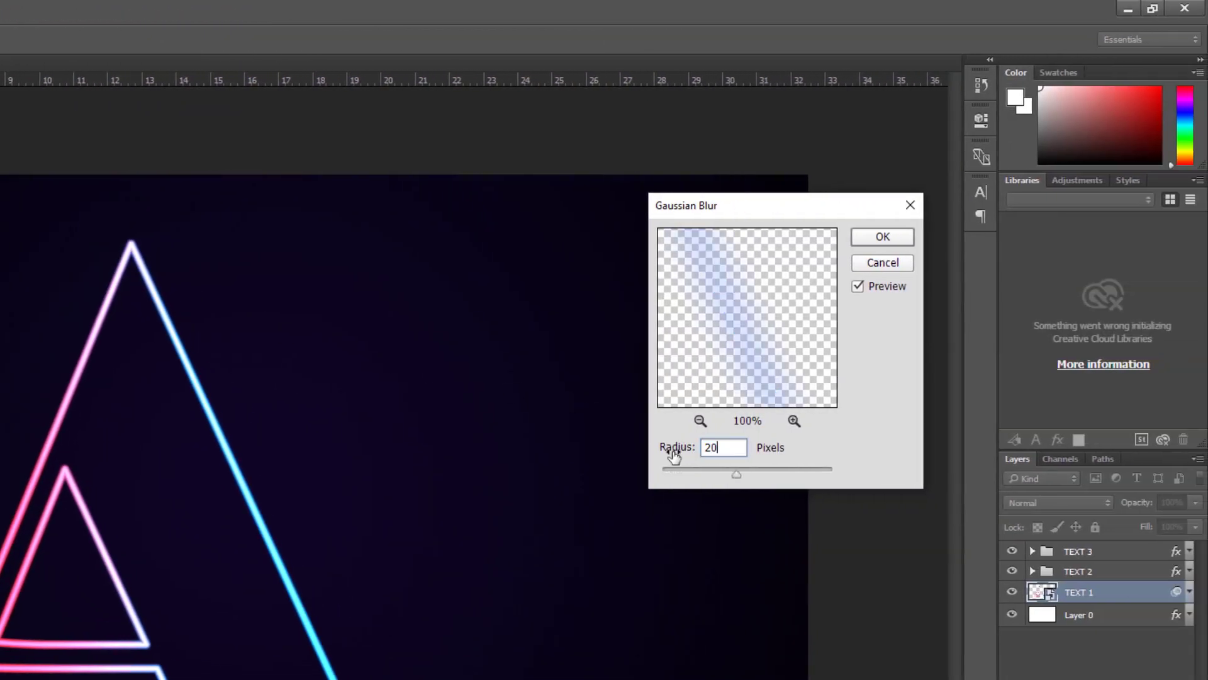
pyautogui.click(895, 238)
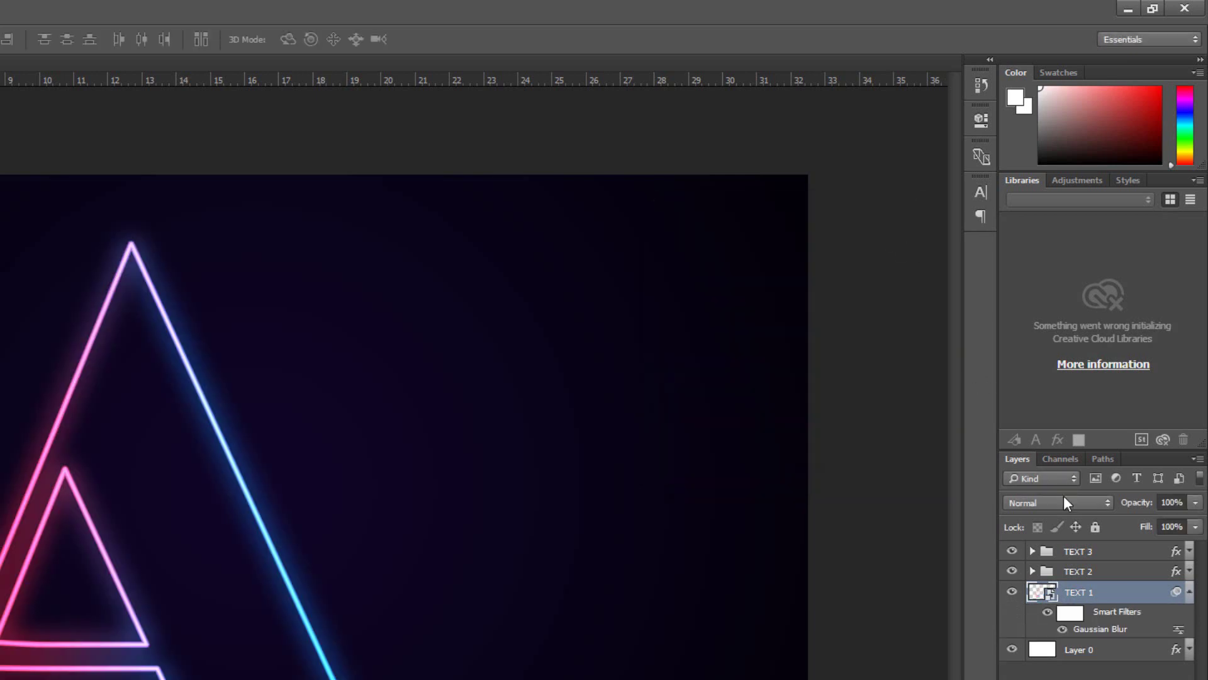
pyautogui.click(1190, 592)
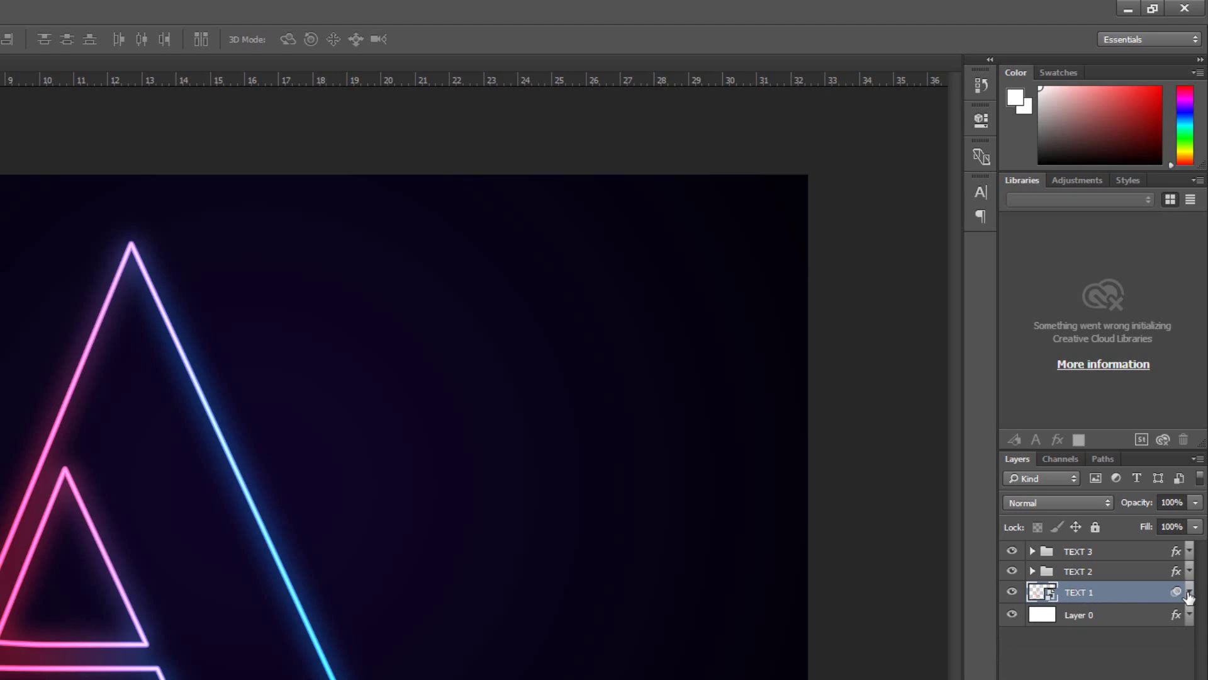
# Step: Convert TEXT 3 to a smart object and apply a 1 px Gaussian Blur to it
pyautogui.click(1077, 552)
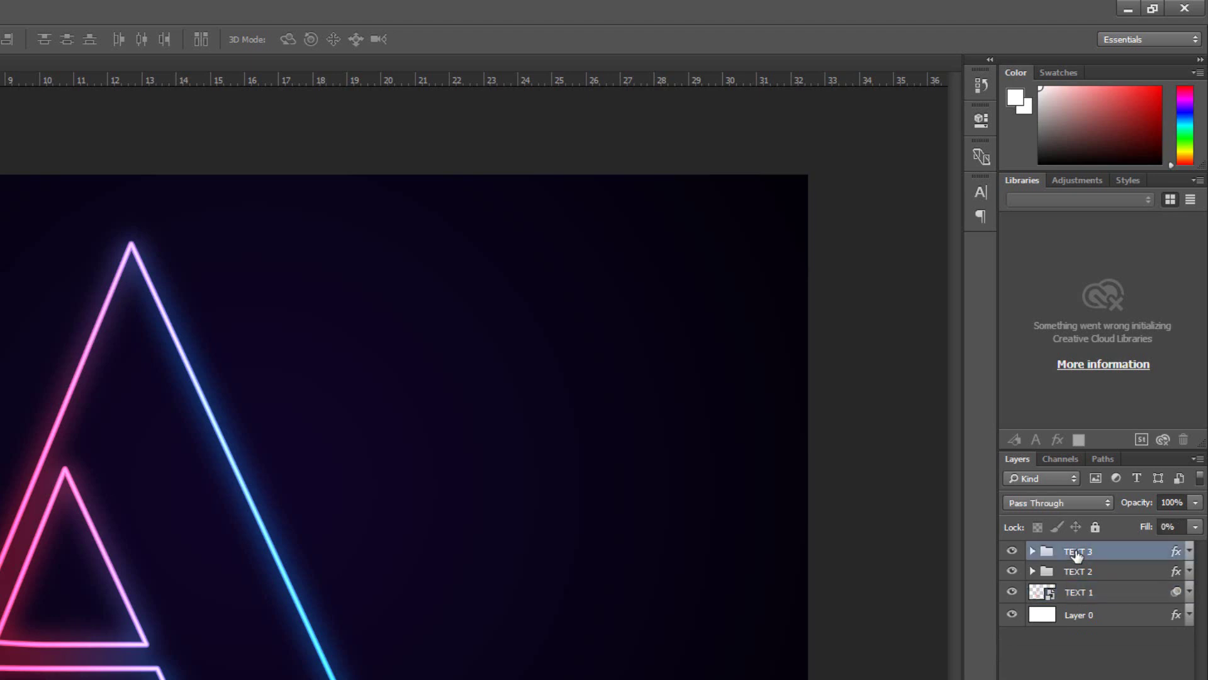
pyautogui.rightClick(1077, 552)
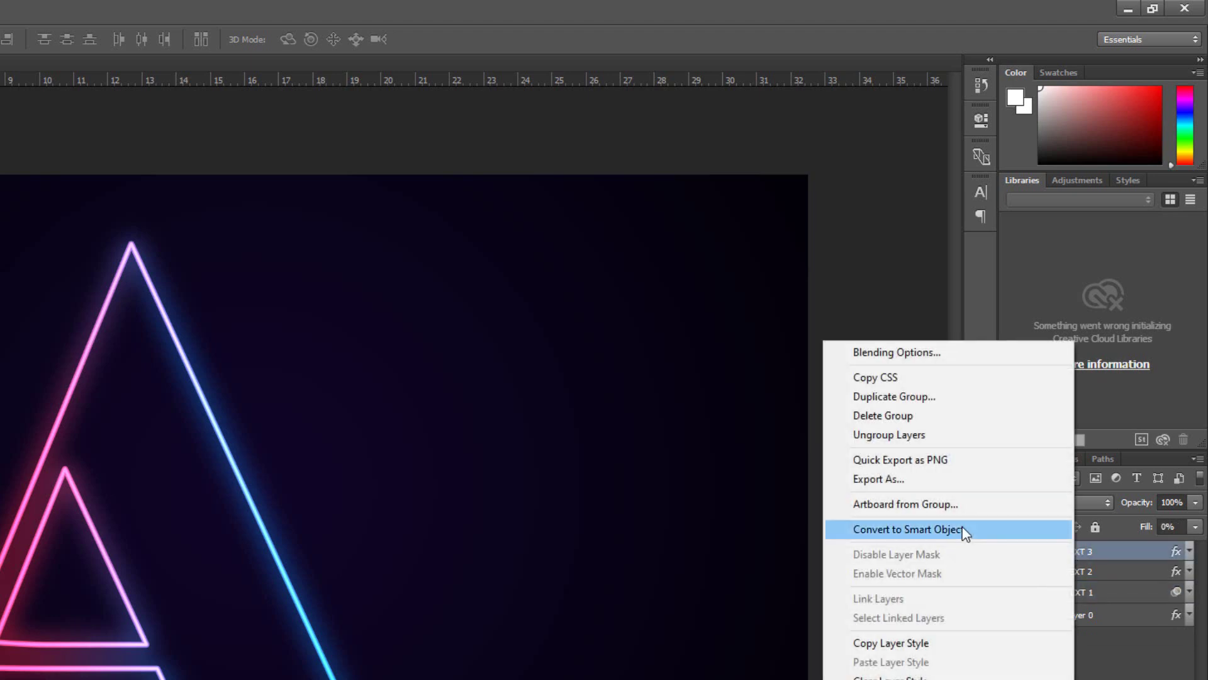
pyautogui.click(931, 529)
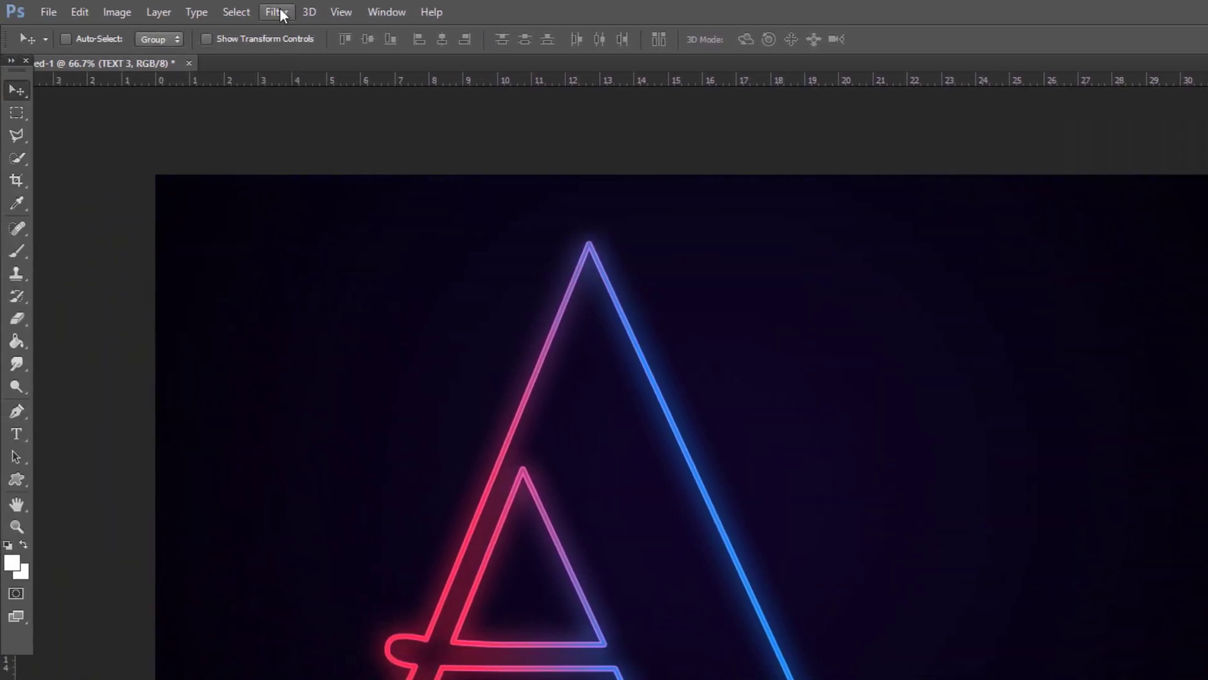
pyautogui.click(281, 12)
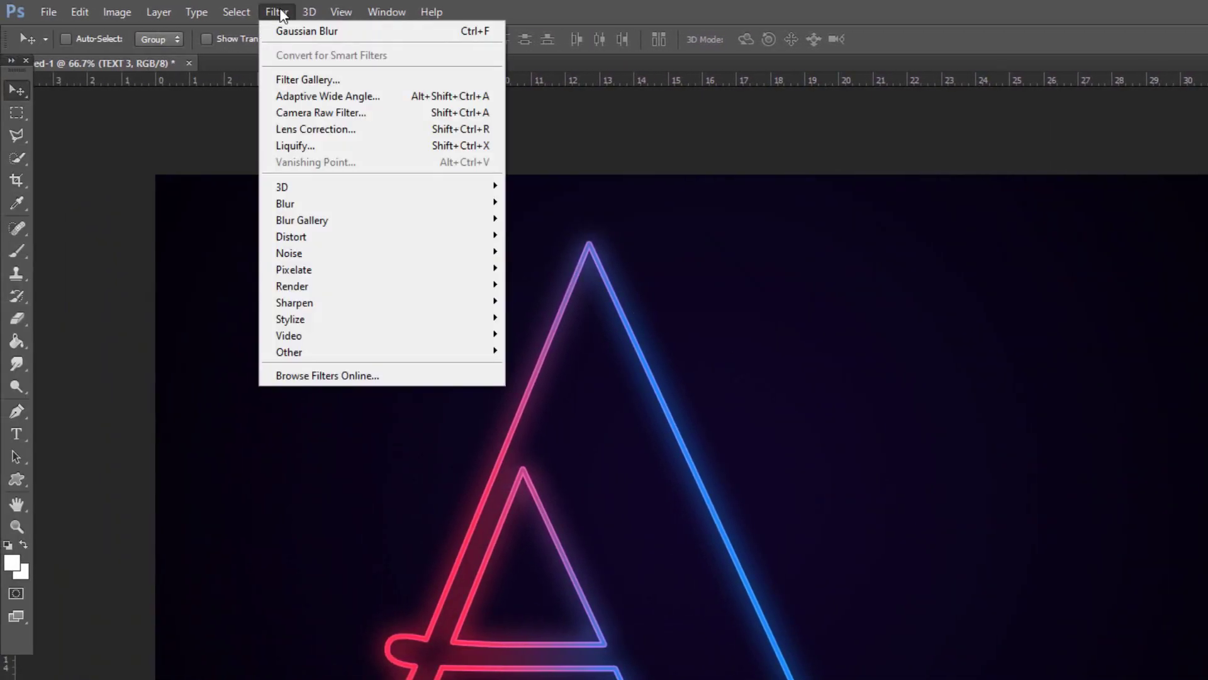
pyautogui.moveTo(393, 205)
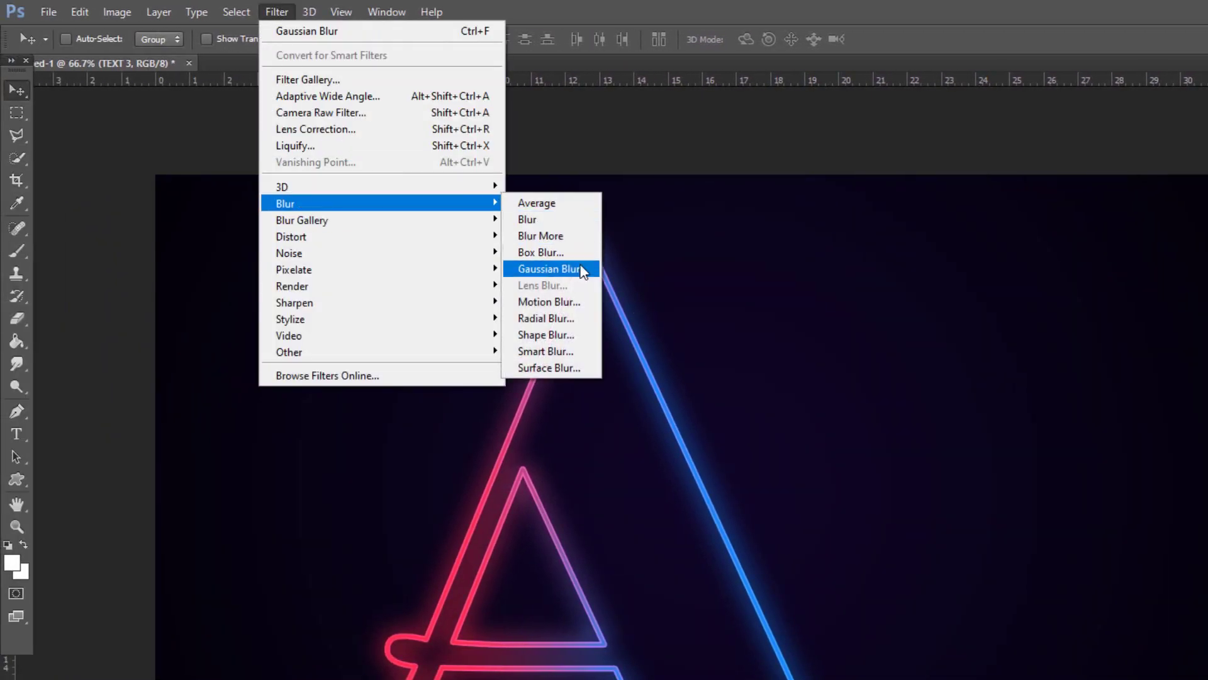
pyautogui.click(552, 268)
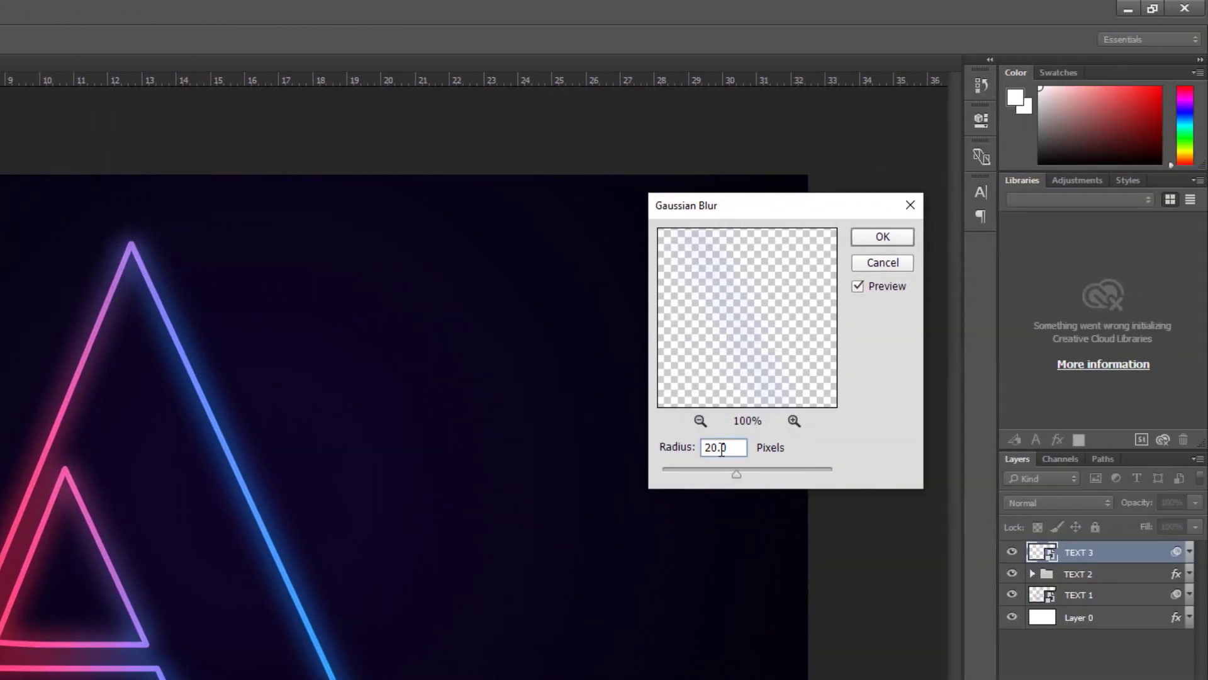
pyautogui.write('1')
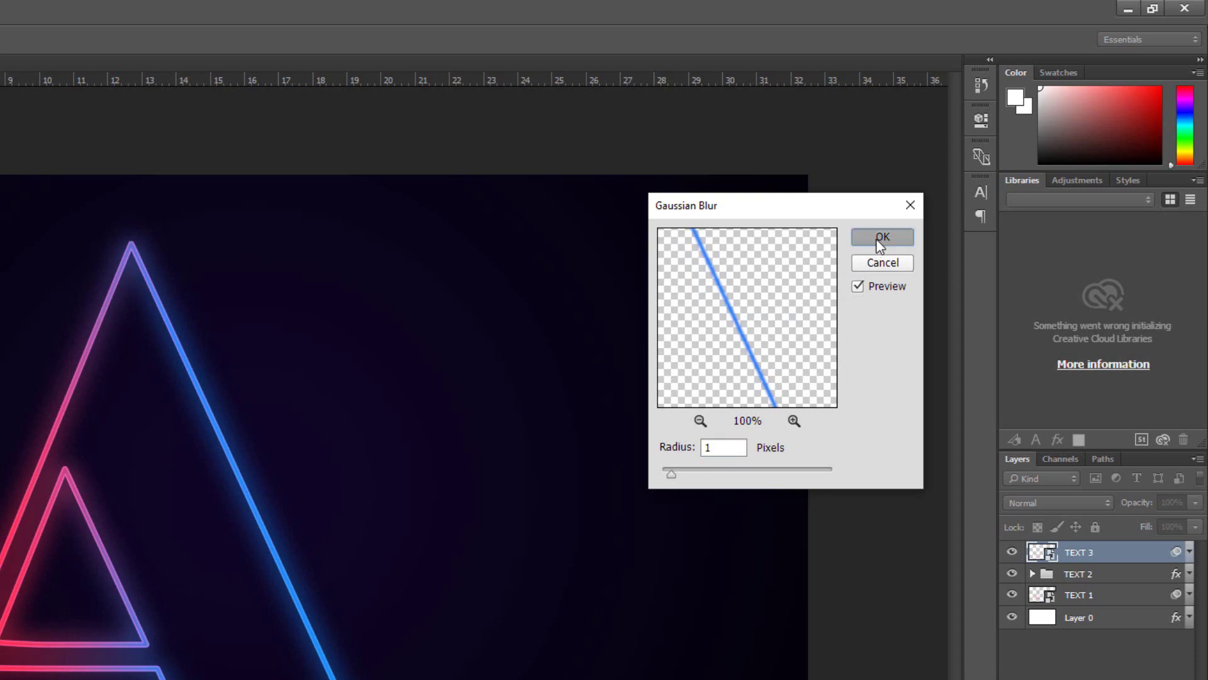
pyautogui.click(881, 238)
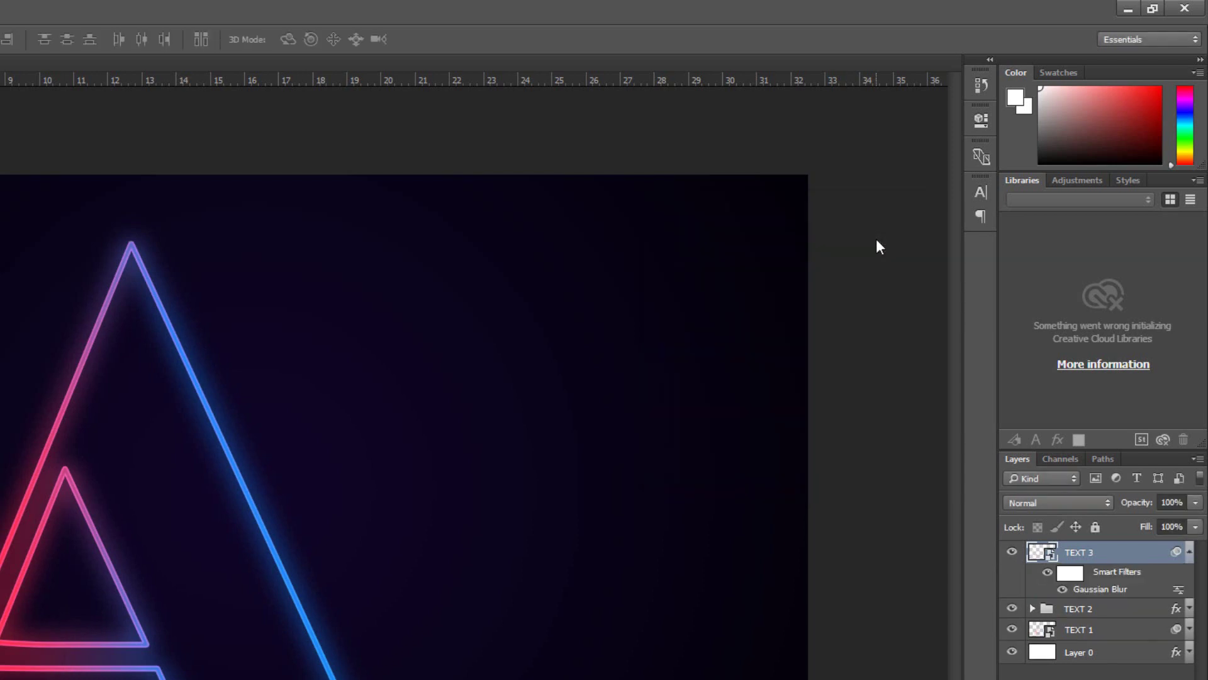
pyautogui.click(1189, 552)
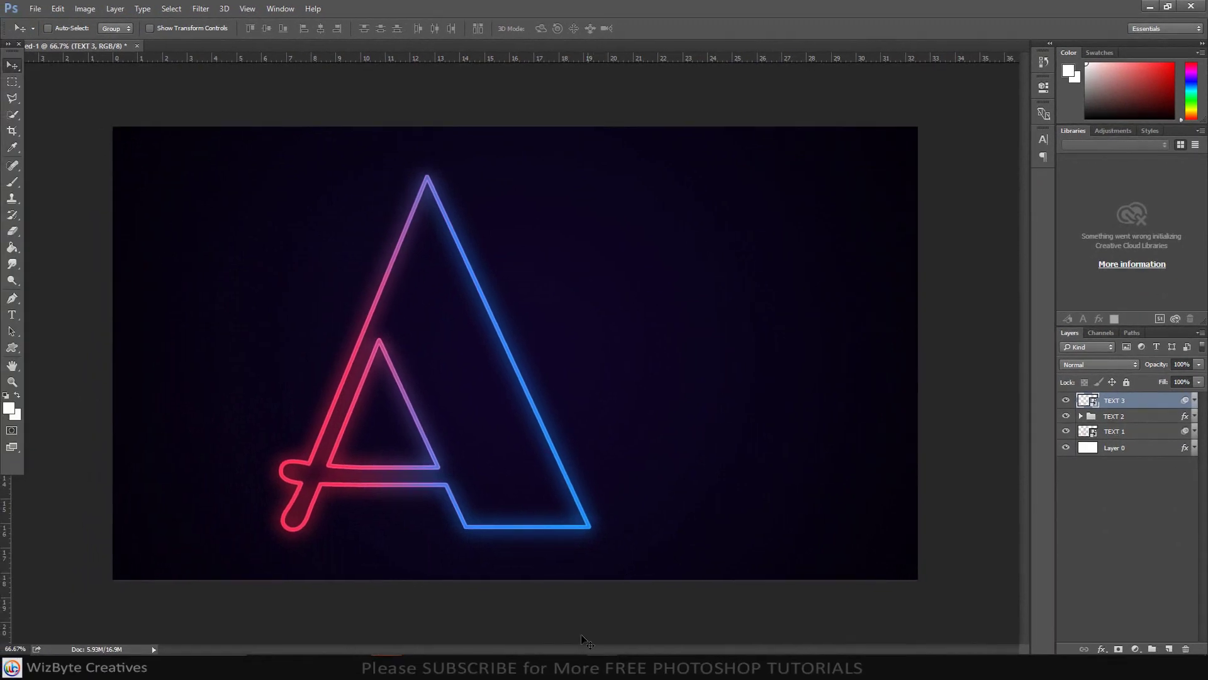
# Step: Place Model.jpg from the Neon Light Effect folder into the document and commit its placement
pyautogui.moveTo(571, 666)
pyautogui.click(571, 614)
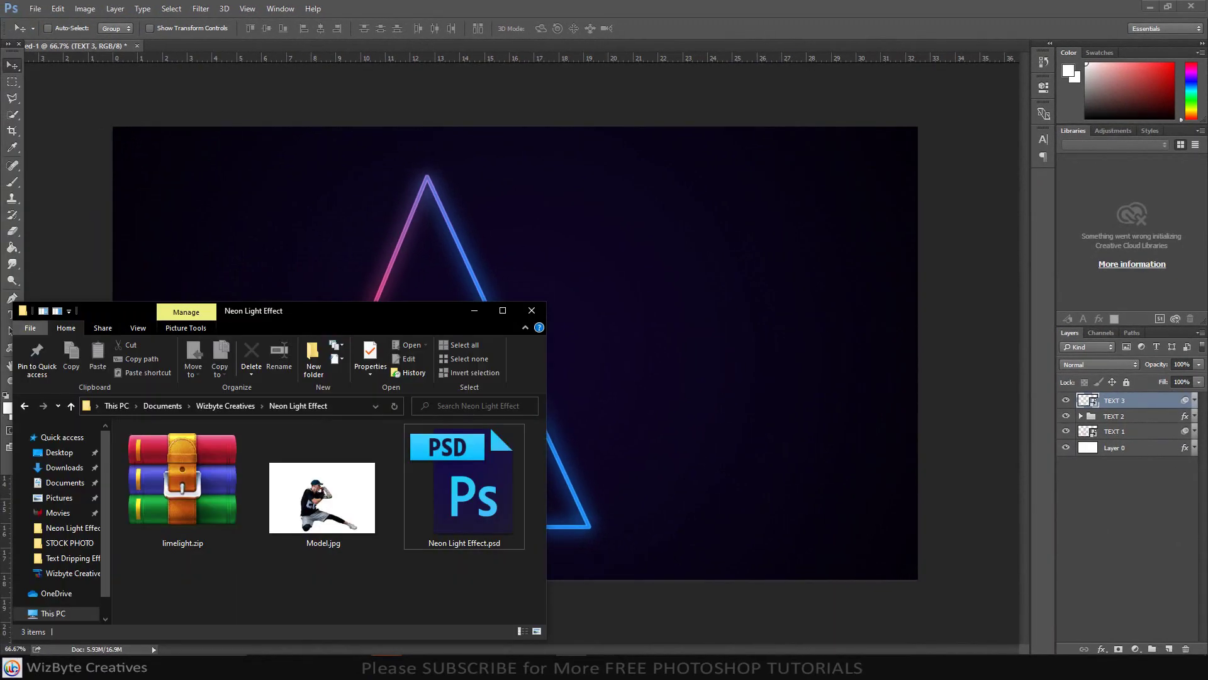
pyautogui.moveTo(322, 497); pyautogui.dragTo(639, 417)
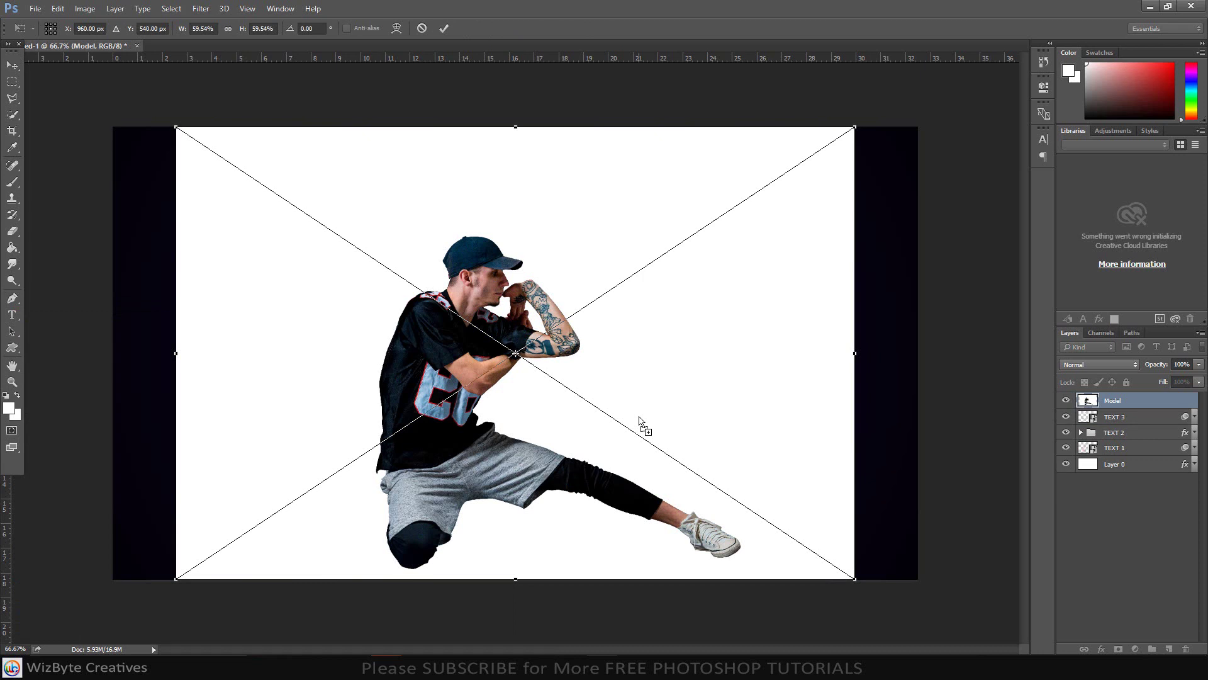
pyautogui.click(444, 29)
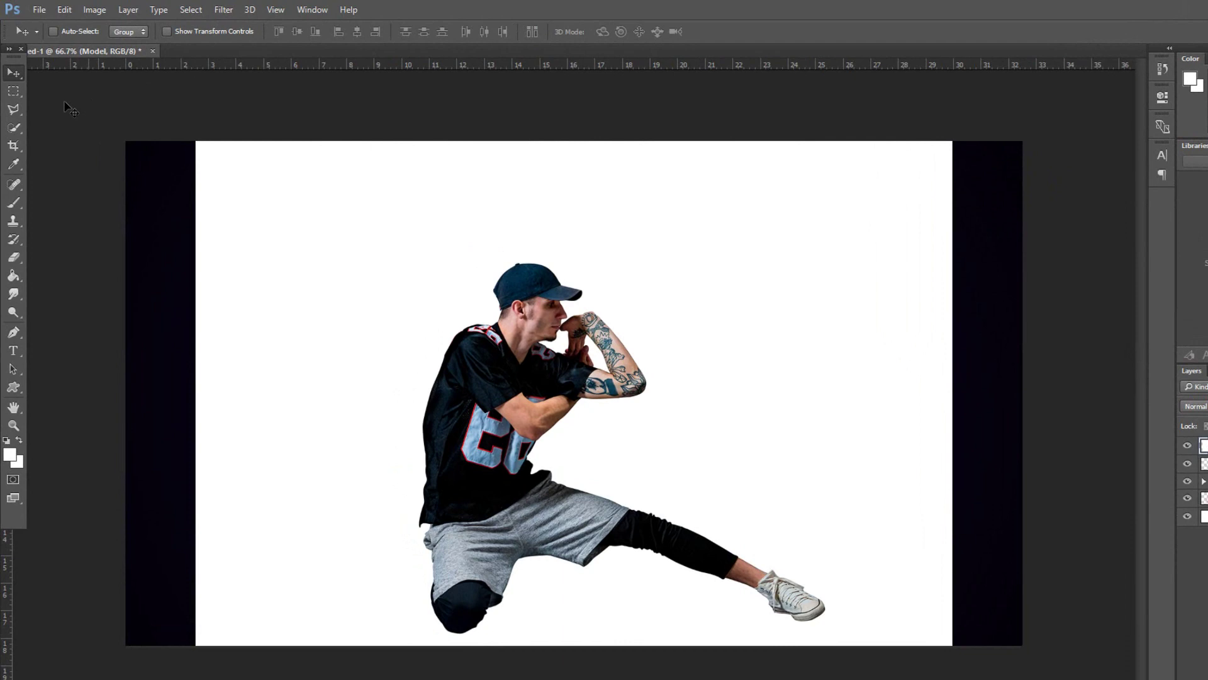
# Step: With an enlarged Quick Selection brush, select the model's body from the face down
pyautogui.click(12, 115)
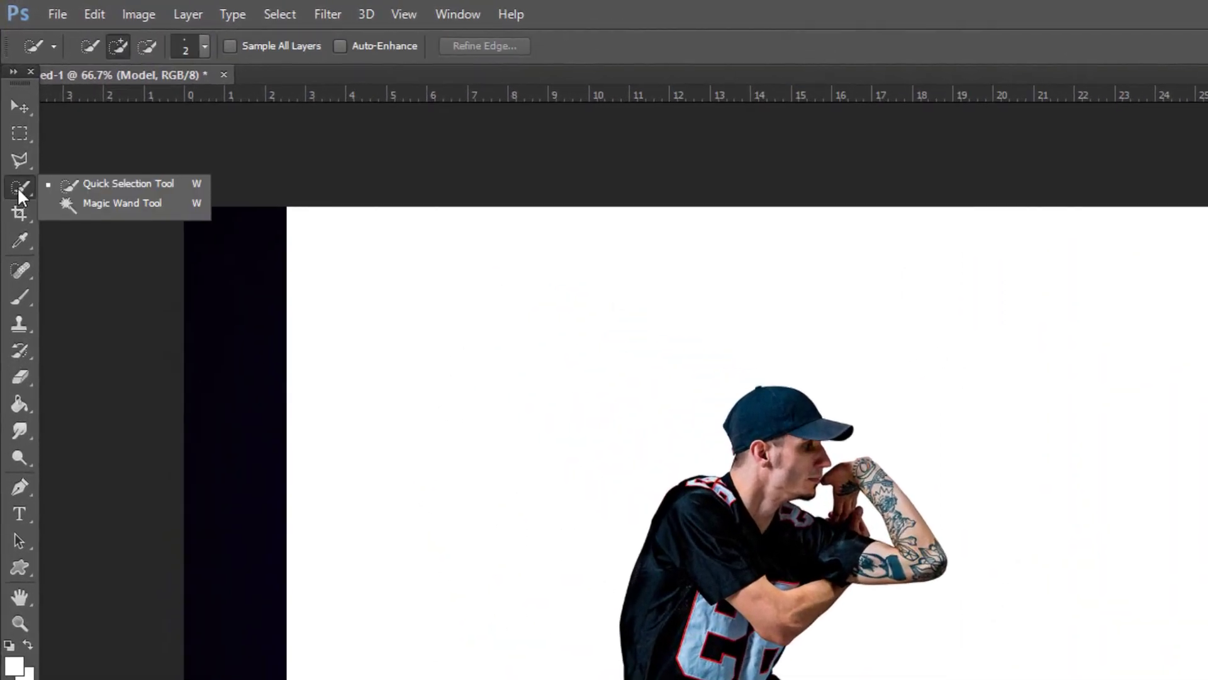
pyautogui.click(113, 183)
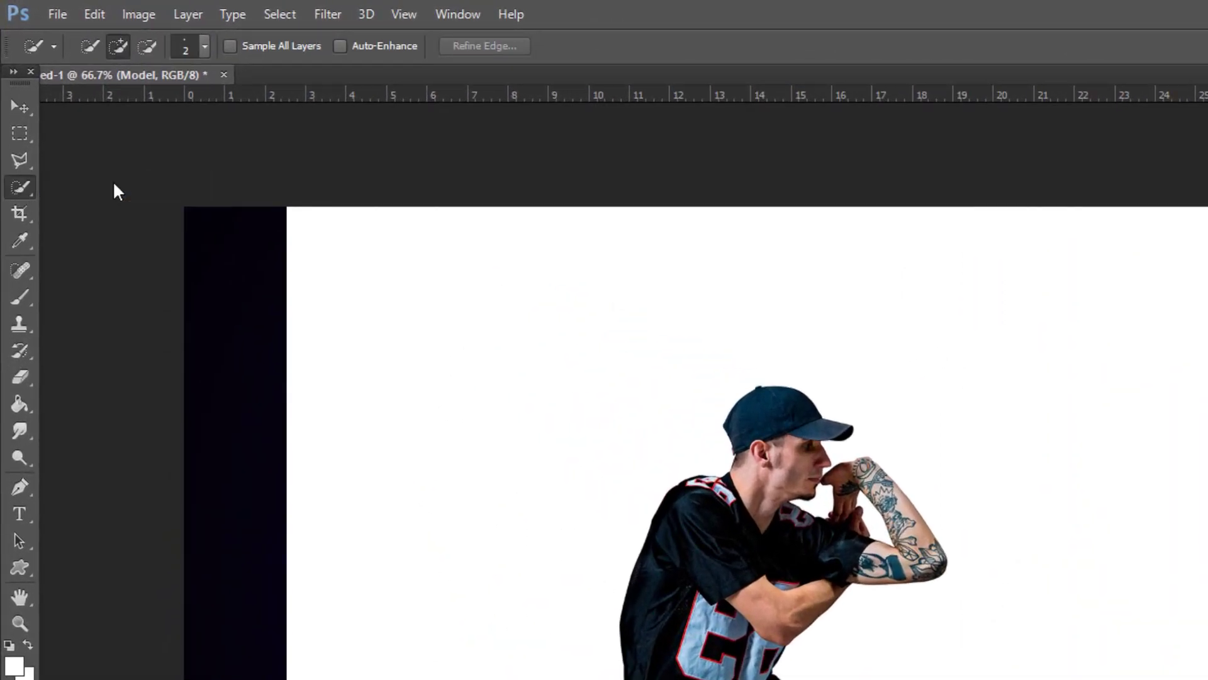
pyautogui.click(205, 46)
pyautogui.moveTo(95, 105); pyautogui.dragTo(162, 108)
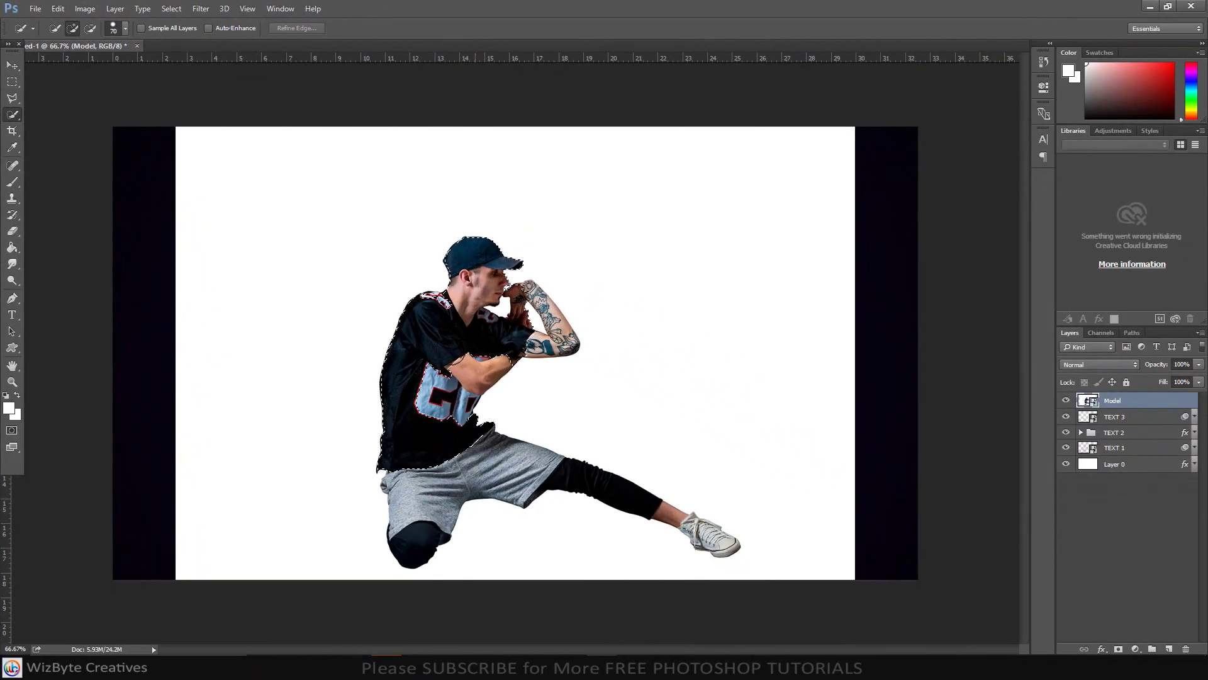
pyautogui.moveTo(630, 369)
pyautogui.mouseDown()
pyautogui.moveTo(568, 397)
pyautogui.moveTo(716, 655)
pyautogui.mouseUp()
pyautogui.scroll(3, 743, 670)
pyautogui.scroll(-2, 563, 508)
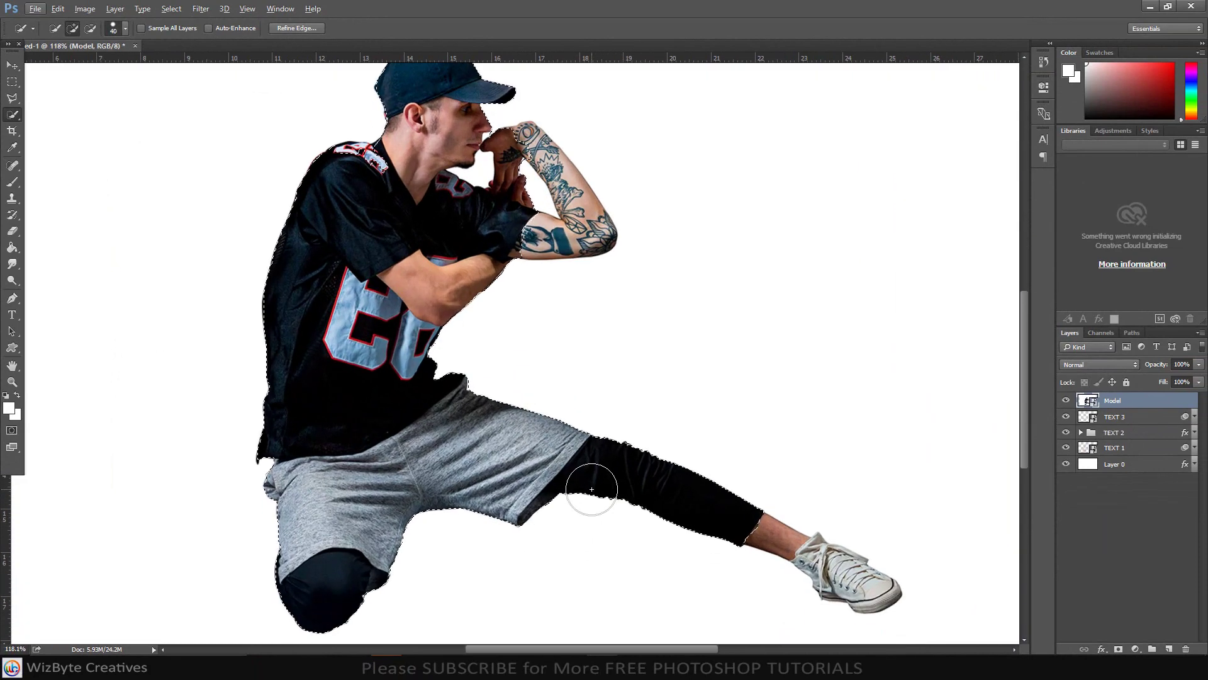
# Step: Add the tattooed forearm, then subtract the background under the cap brim with an 8 px brush
pyautogui.press('[')
pyautogui.press('[')
pyautogui.press('[')
pyautogui.press('[')
pyautogui.press('[')
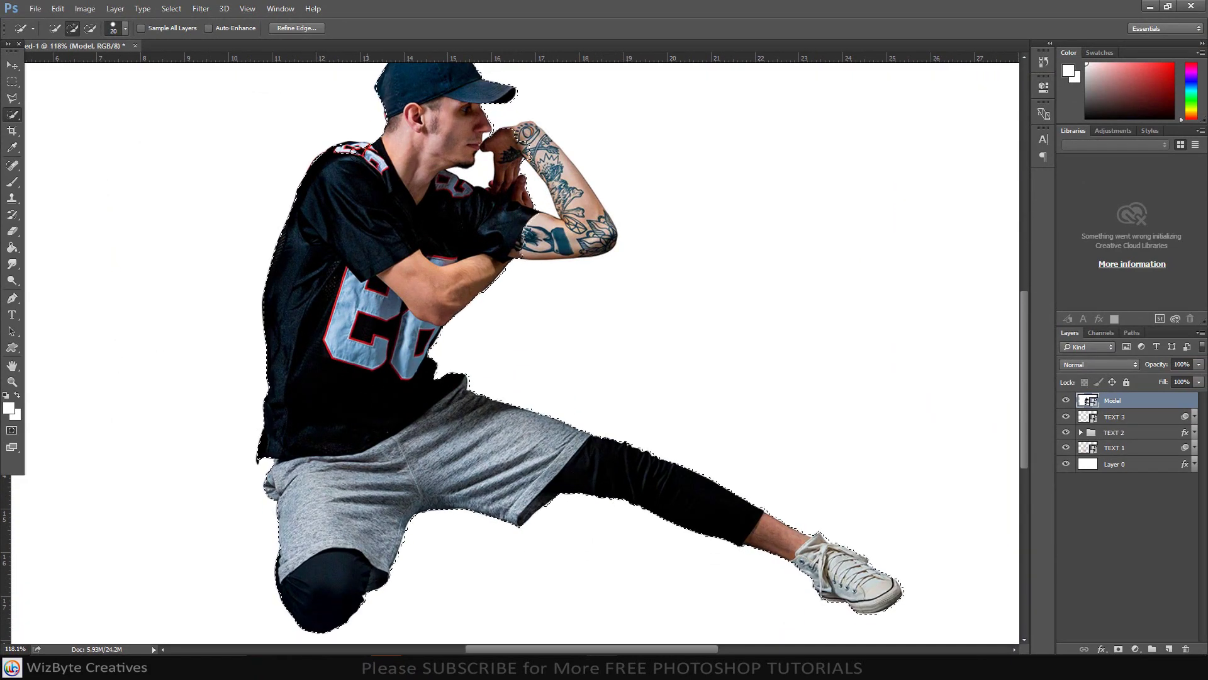
pyautogui.scroll(2, 443, 428)
pyautogui.moveTo(576, 232)
pyautogui.mouseDown()
pyautogui.moveTo(654, 327)
pyautogui.moveTo(588, 357)
pyautogui.mouseUp()
pyautogui.press('[')
pyautogui.press('[')
pyautogui.press('[')
pyautogui.press('alt')
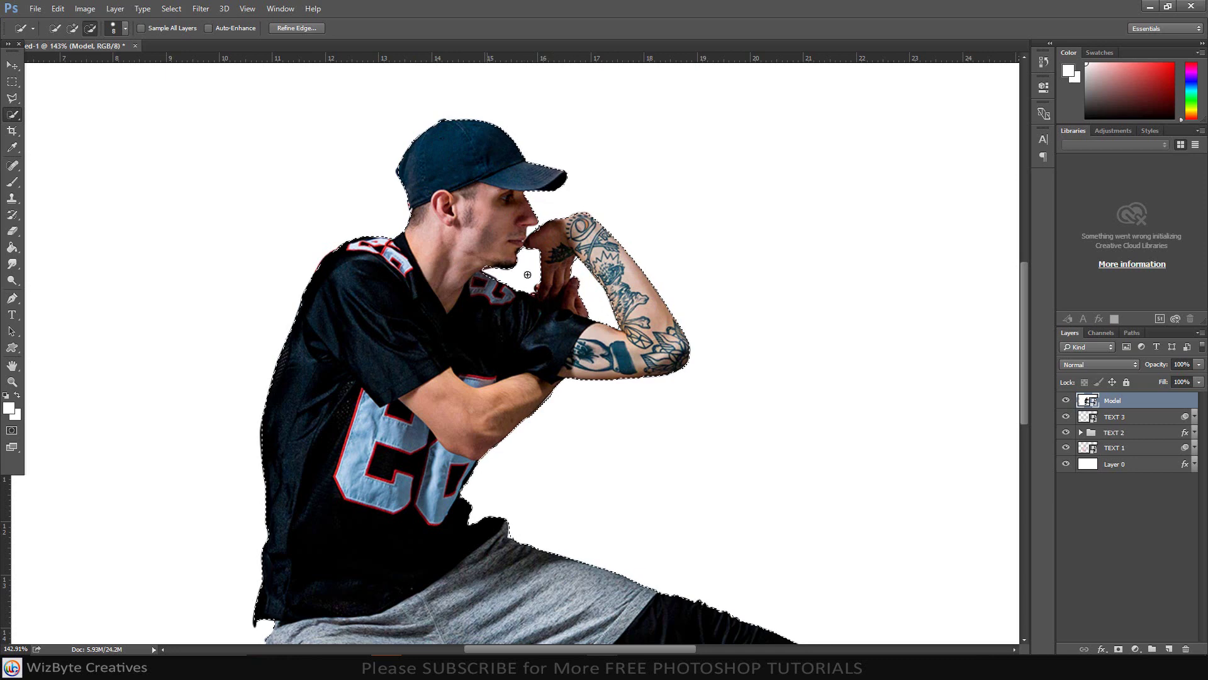
pyautogui.moveTo(533, 207); pyautogui.dragTo(537, 233)
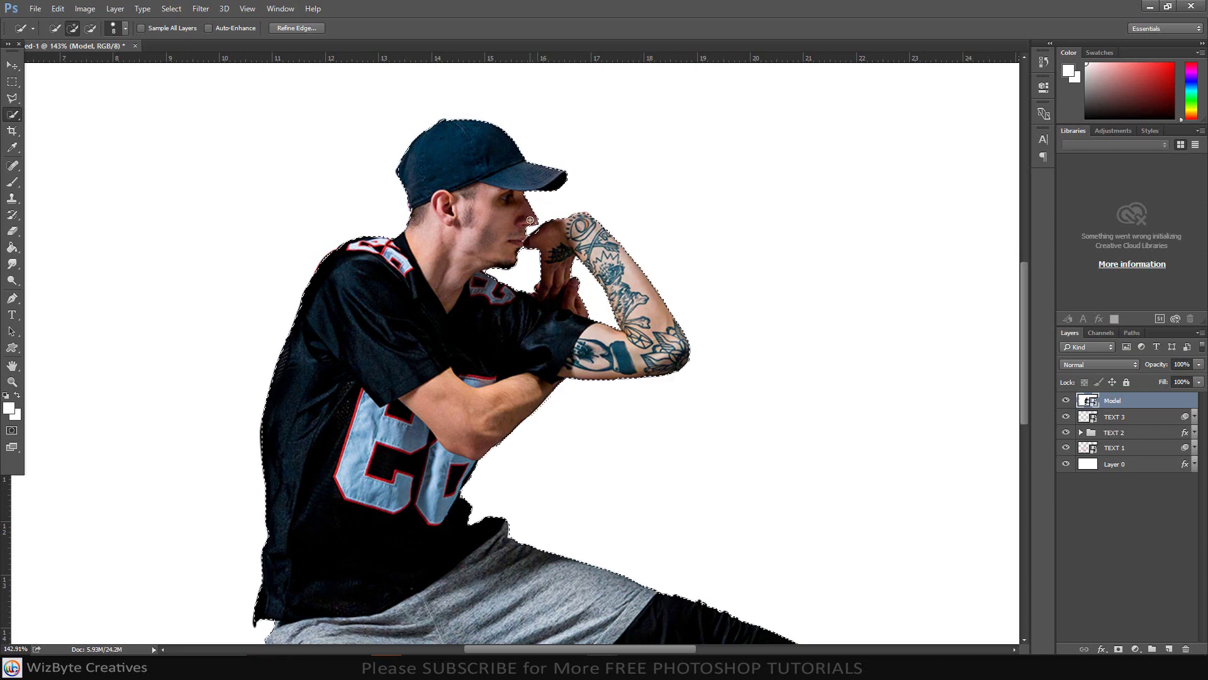
pyautogui.scroll(-3, 538, 233)
pyautogui.scroll(-3, 540, 247)
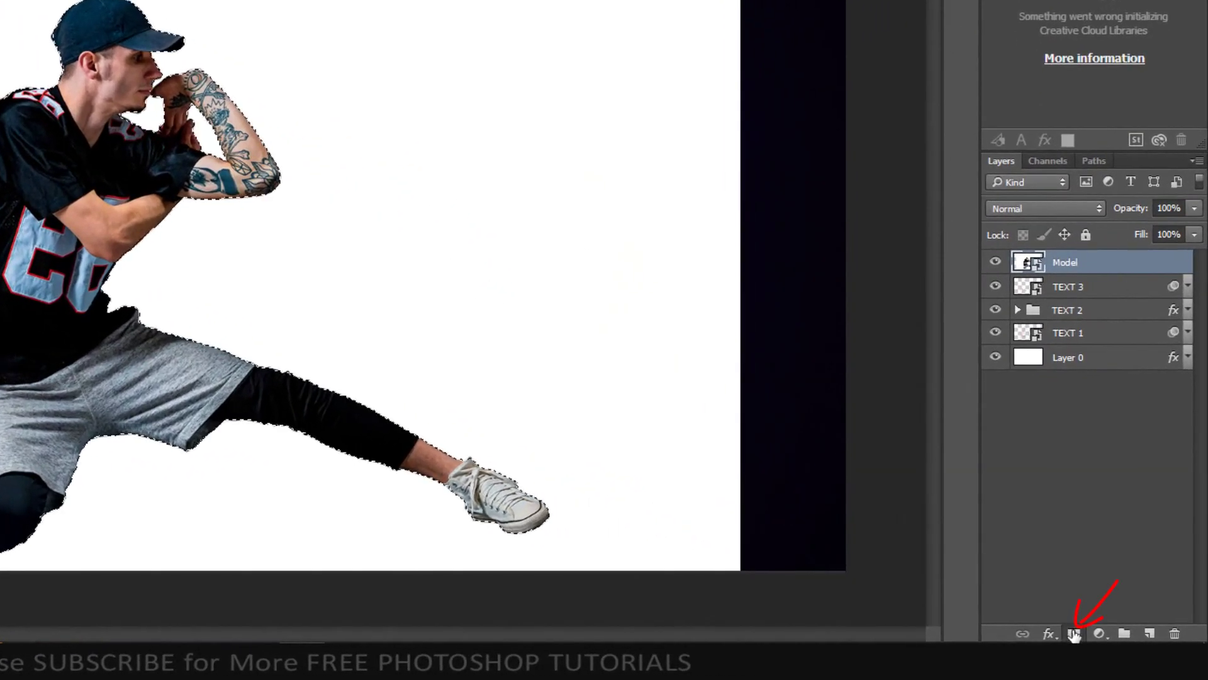
# Step: Mask out the Model layer's white backdrop and move the model slightly higher over the neon A
pyautogui.click(1074, 635)
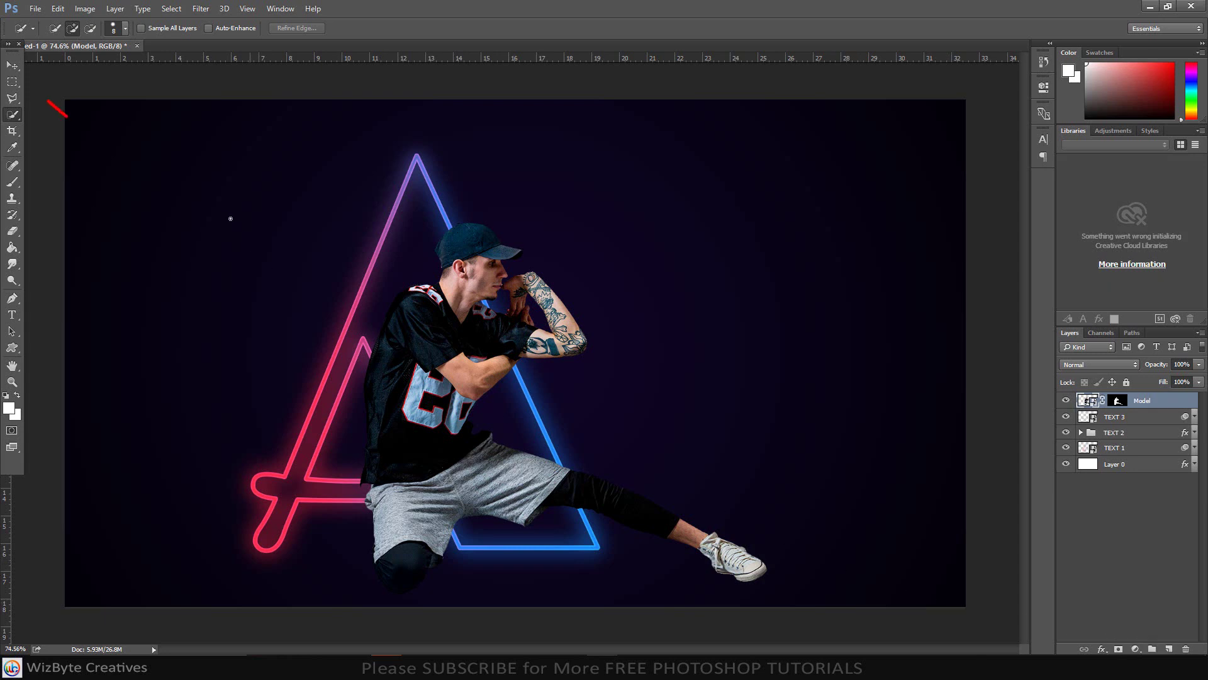
pyautogui.click(10, 65)
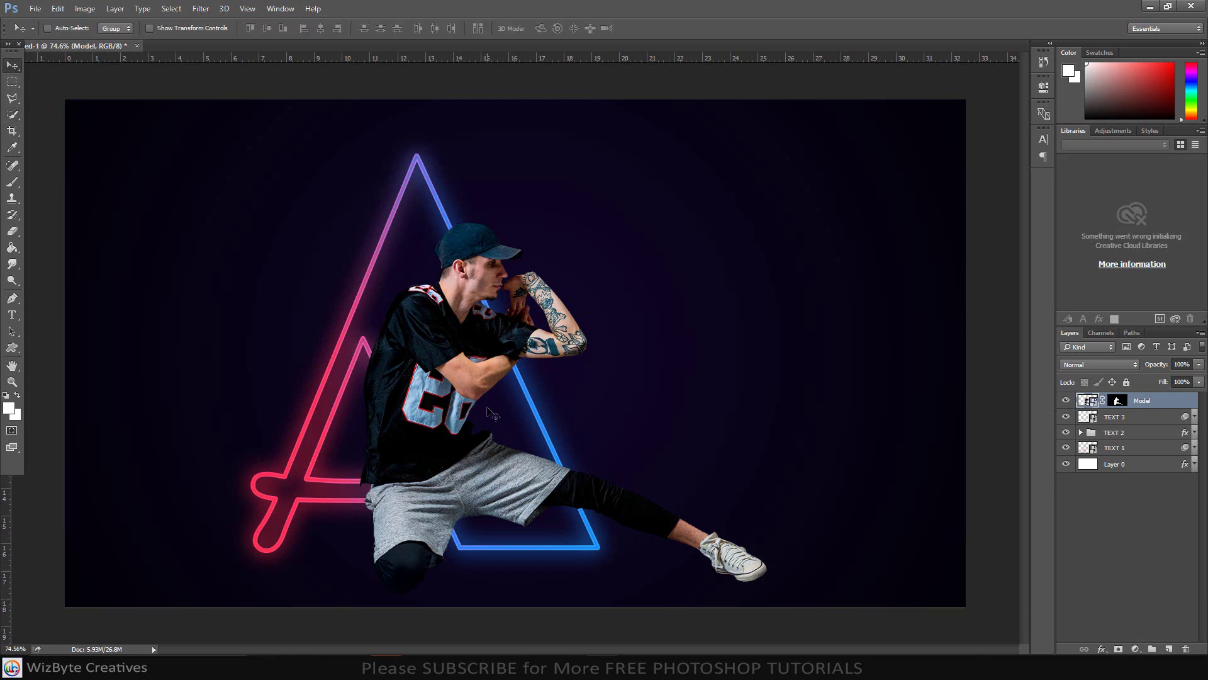
pyautogui.moveTo(475, 409); pyautogui.dragTo(475, 370)
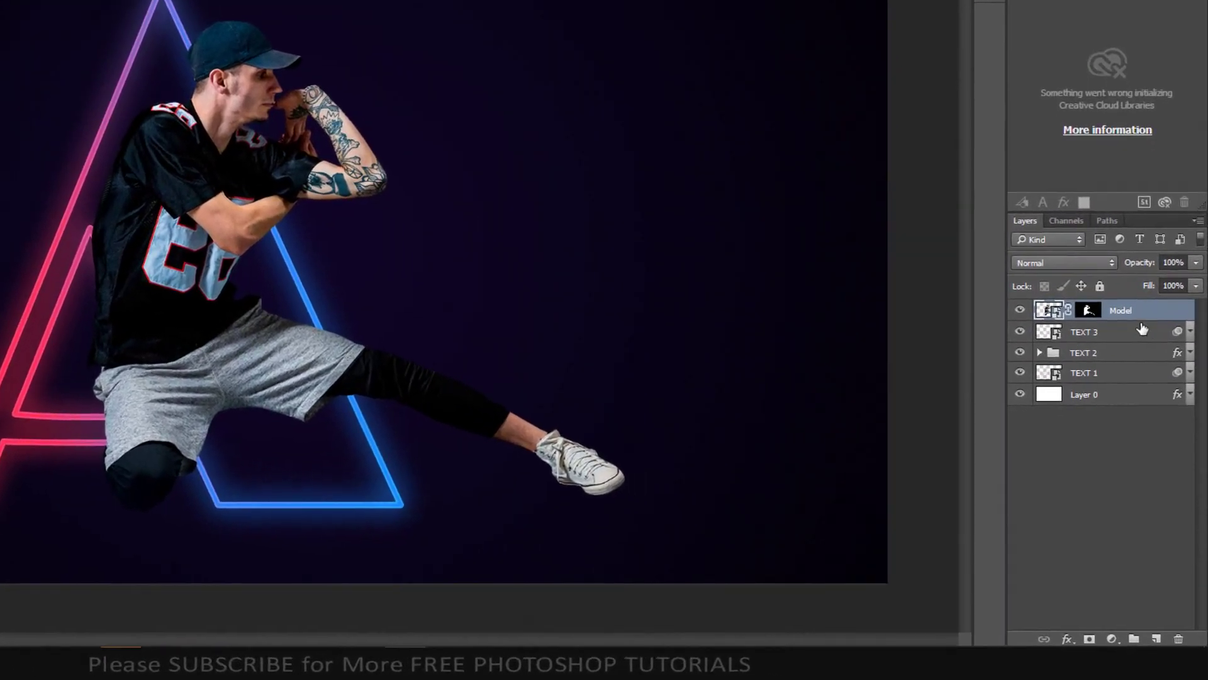
# Step: Group TEXT 1 to TEXT 3 into a group named 'TEXT' and place it above Model
pyautogui.click(1128, 419)
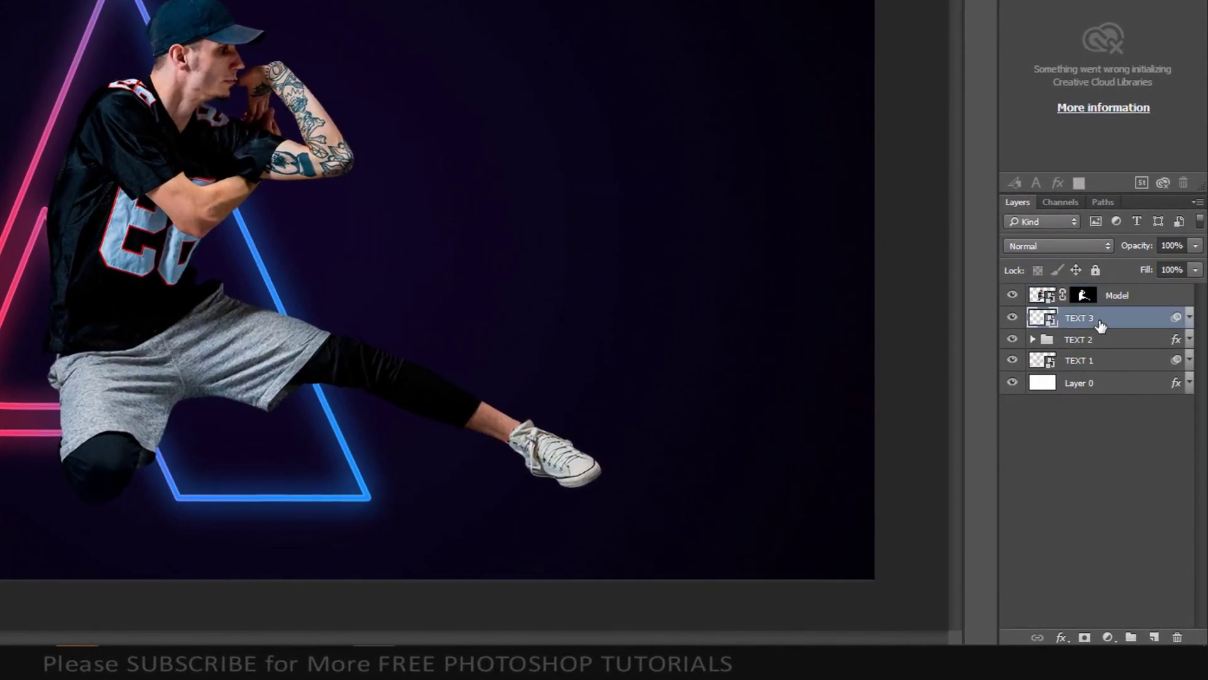
pyautogui.keyDown('shift'); pyautogui.click(1092, 364); pyautogui.keyUp('shift')
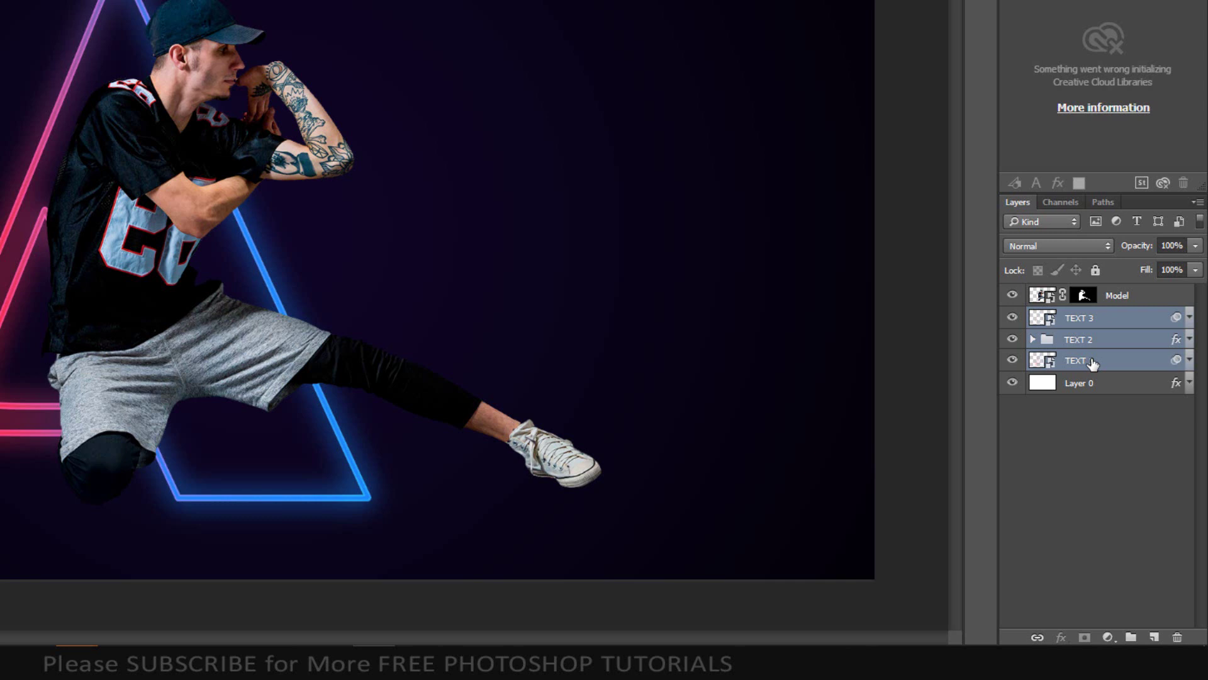
pyautogui.hotkey('ctrl', 'g')
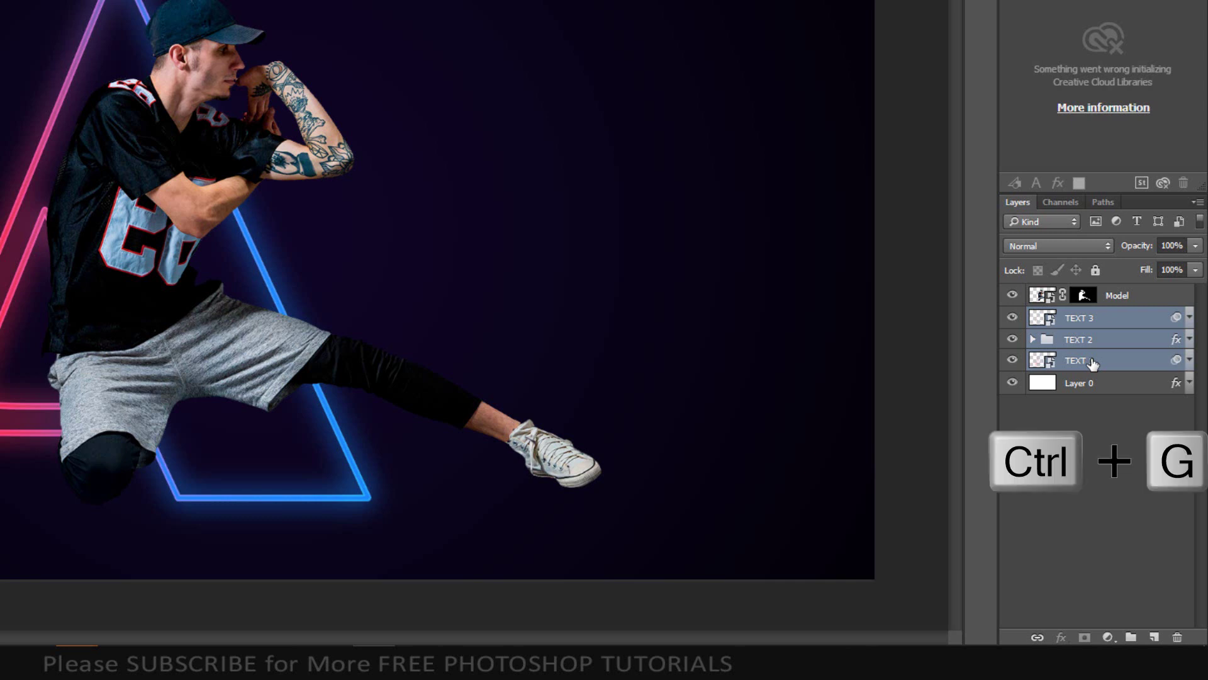
pyautogui.doubleClick(1077, 317)
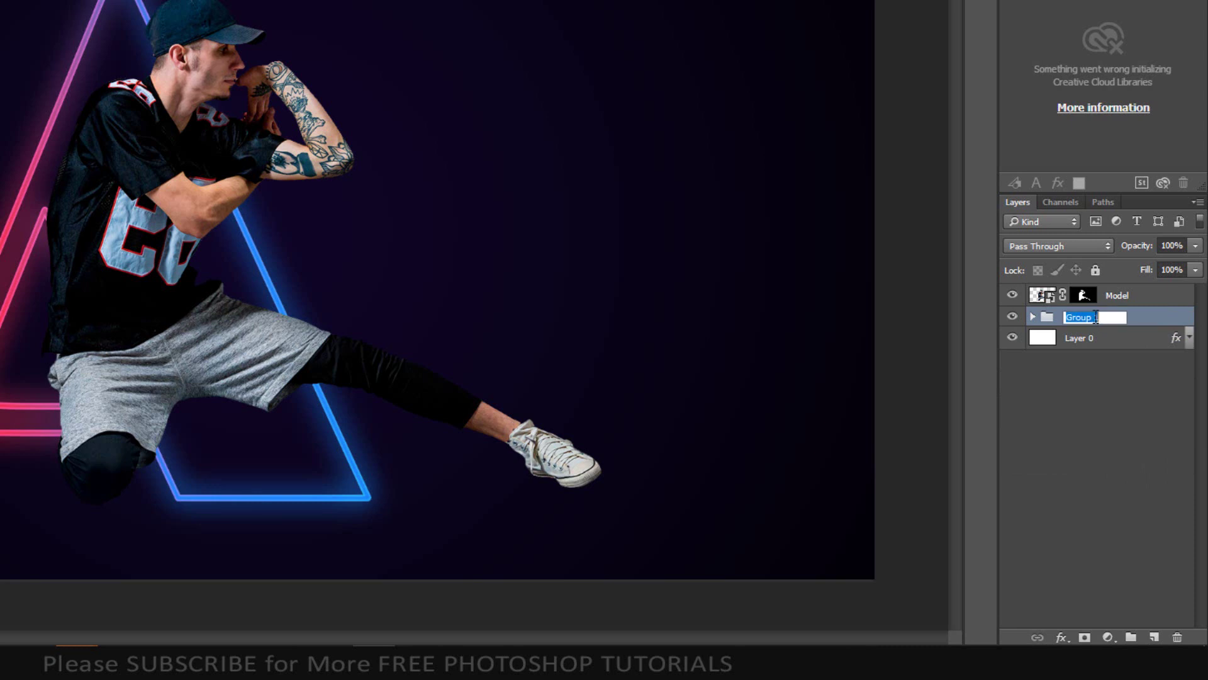
pyautogui.write('TEXT')
pyautogui.press('Return')
pyautogui.moveTo(1113, 322); pyautogui.dragTo(1111, 290)
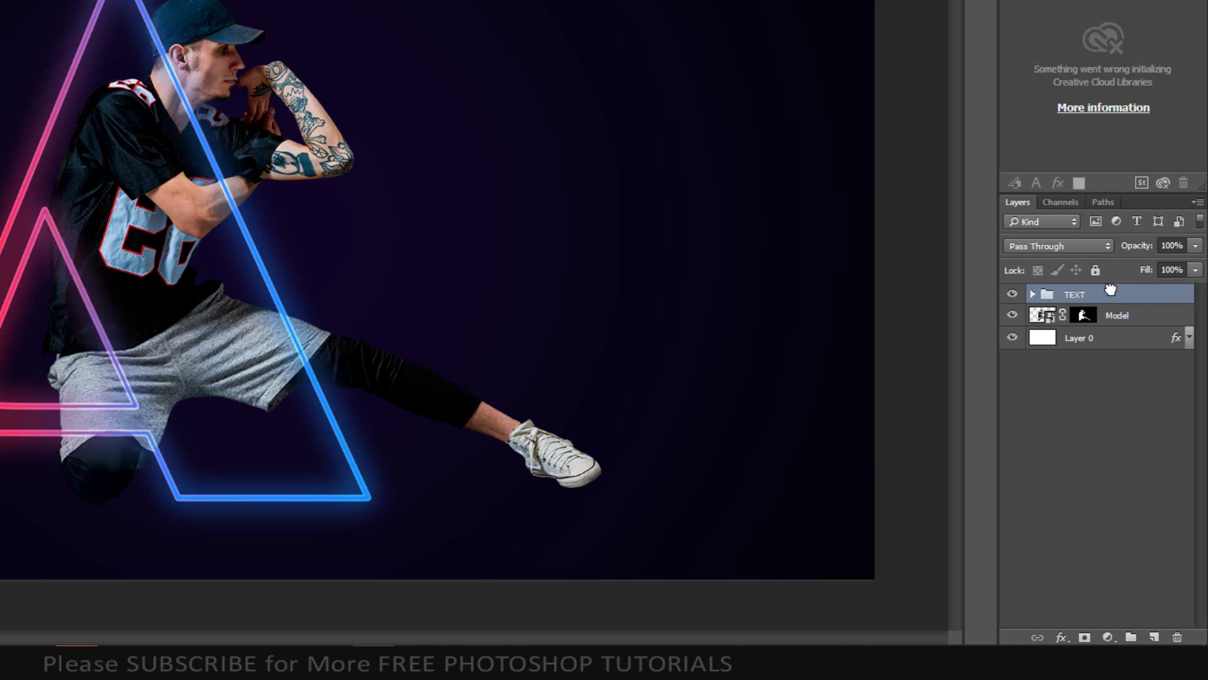
# Step: On the Model mask, paint black inside a polygonal selection of the A's inner triangle, then deselect
pyautogui.click(1087, 319)
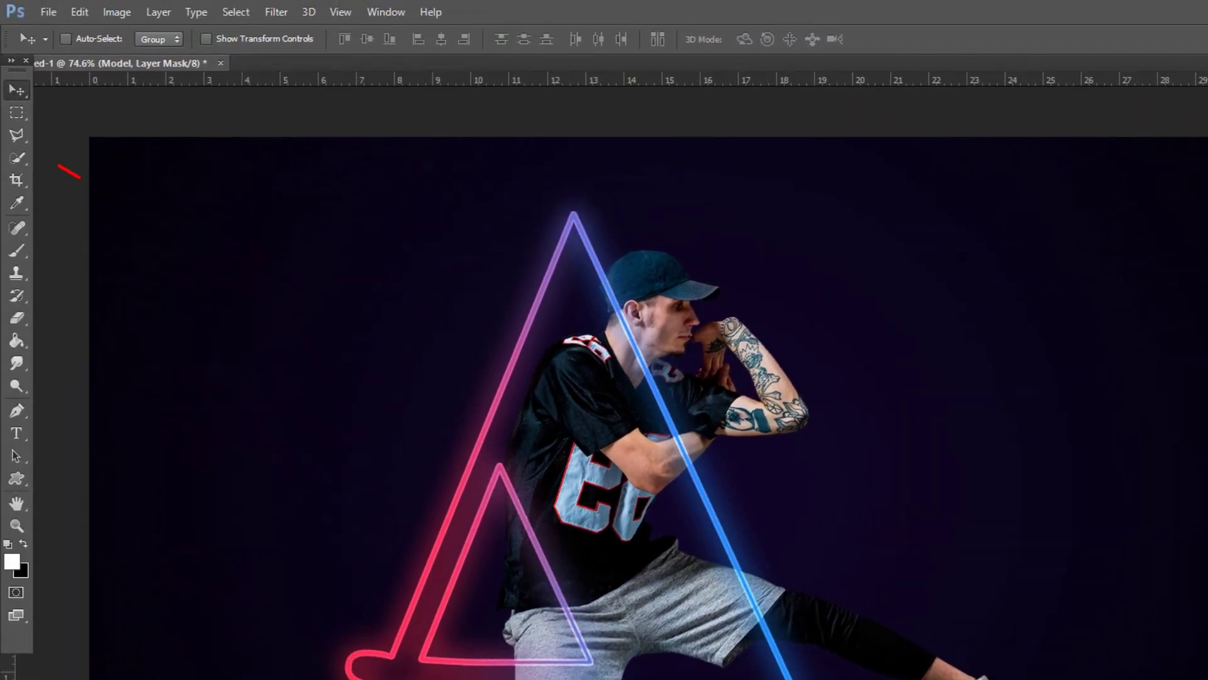
pyautogui.click(17, 135)
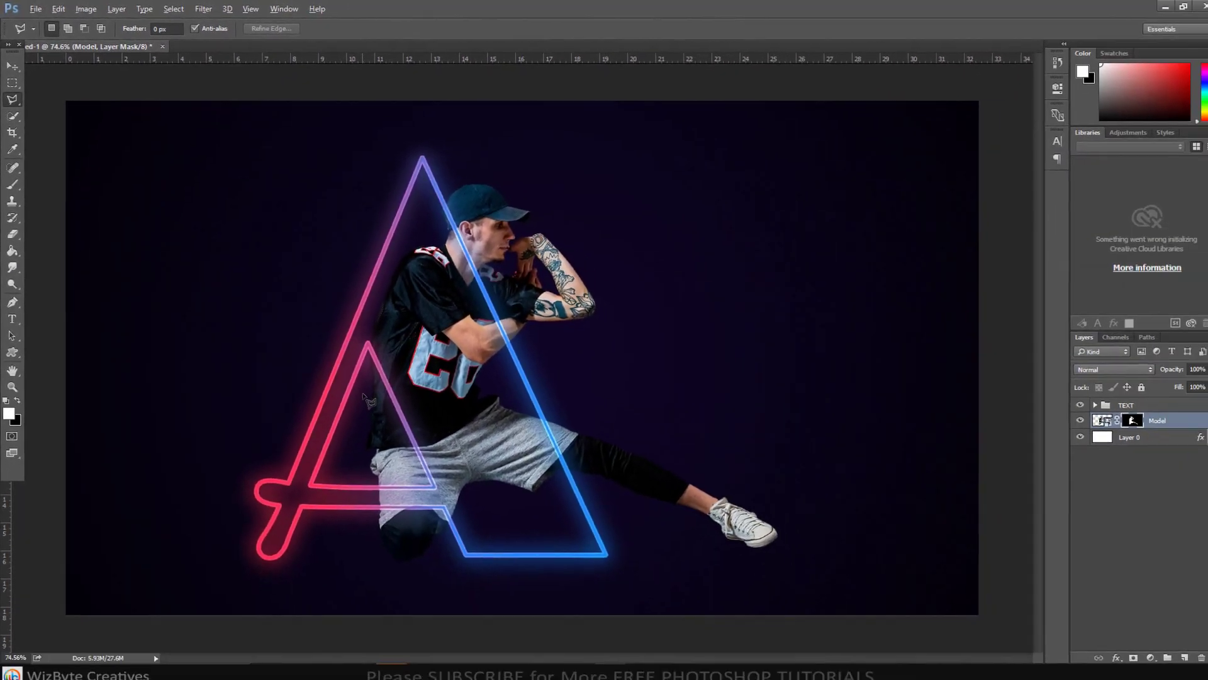
pyautogui.scroll(3, 478, 476)
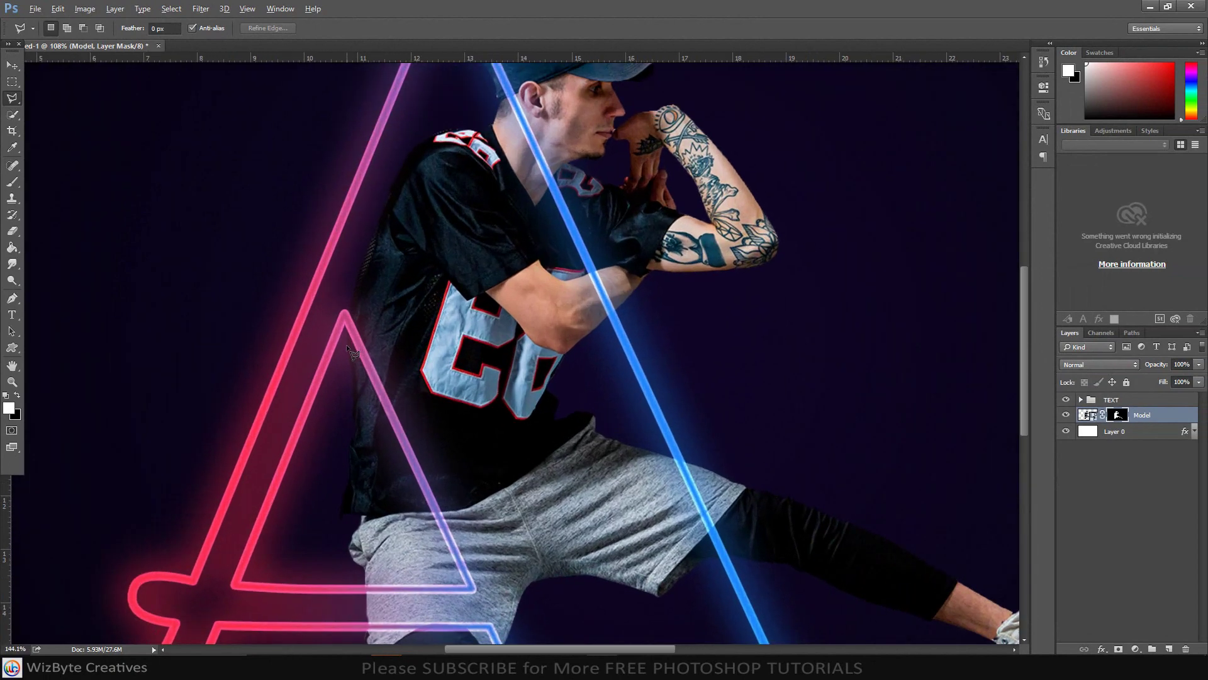
pyautogui.click(348, 308)
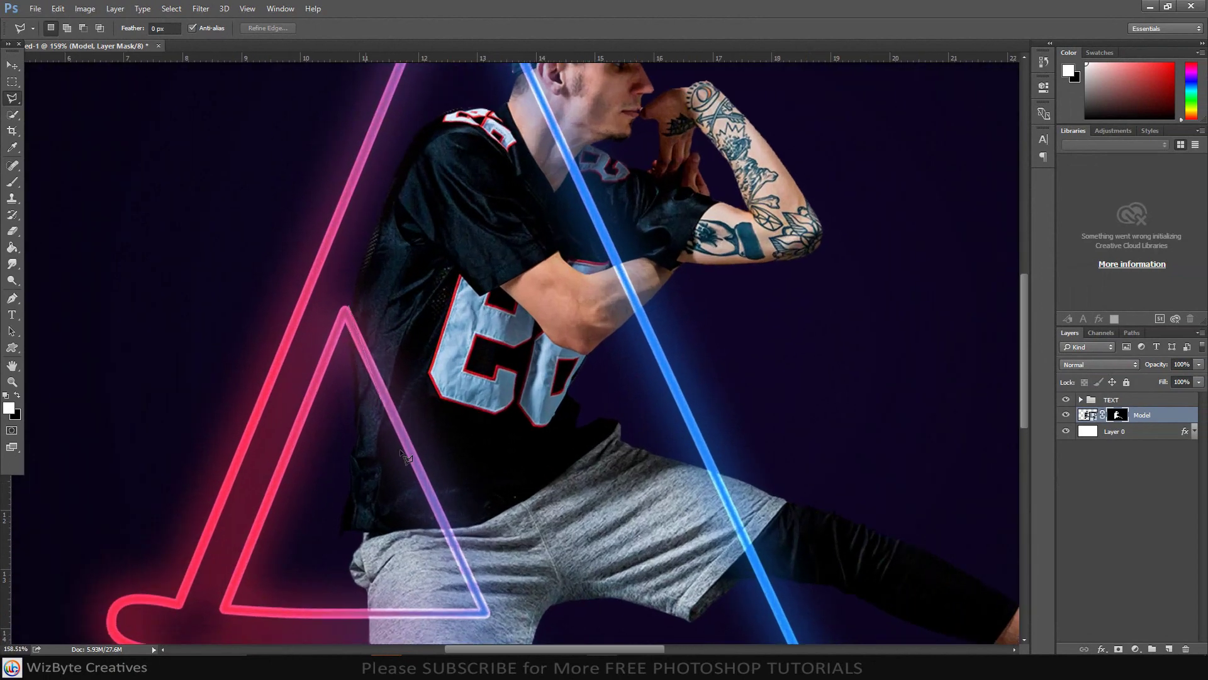
pyautogui.click(488, 617)
pyautogui.click(347, 618)
pyautogui.click(319, 548)
pyautogui.click(316, 454)
pyautogui.click(331, 355)
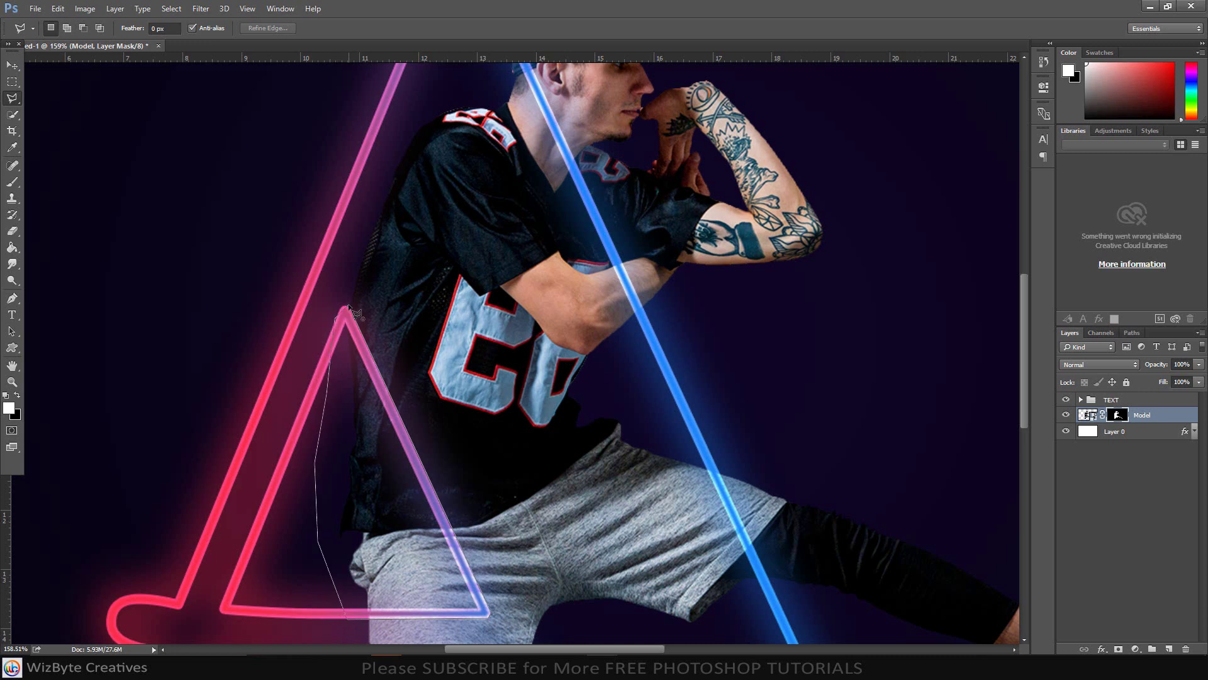
pyautogui.click(348, 309)
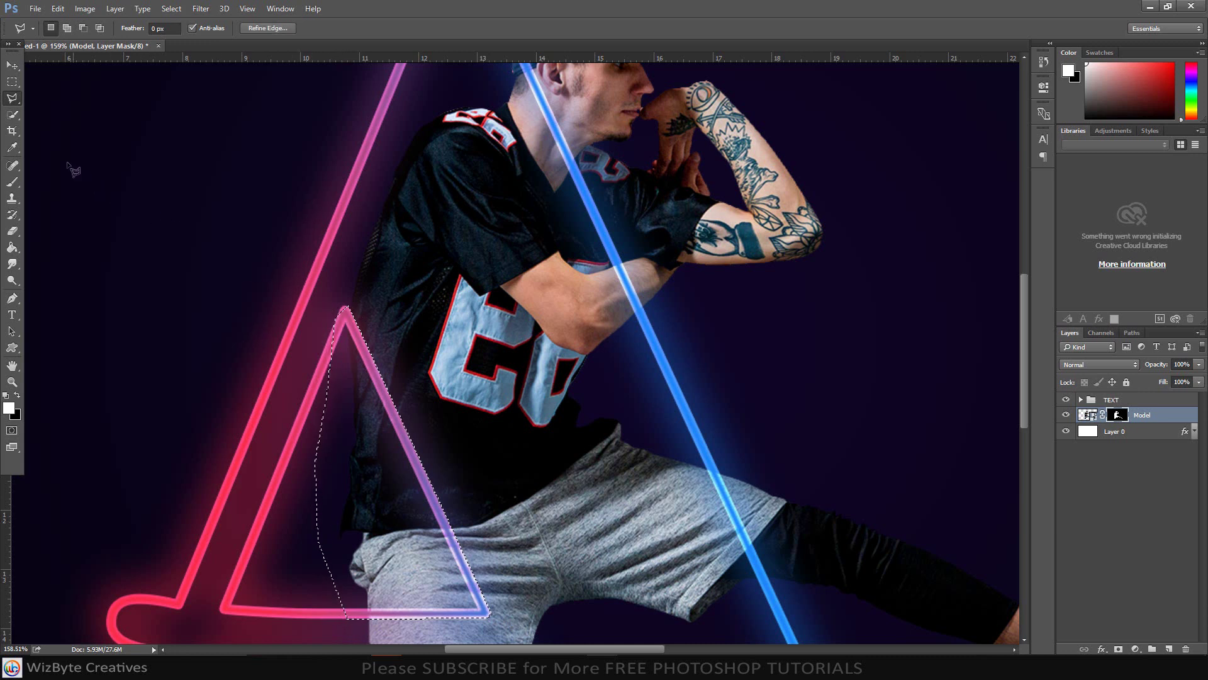
pyautogui.press('b')
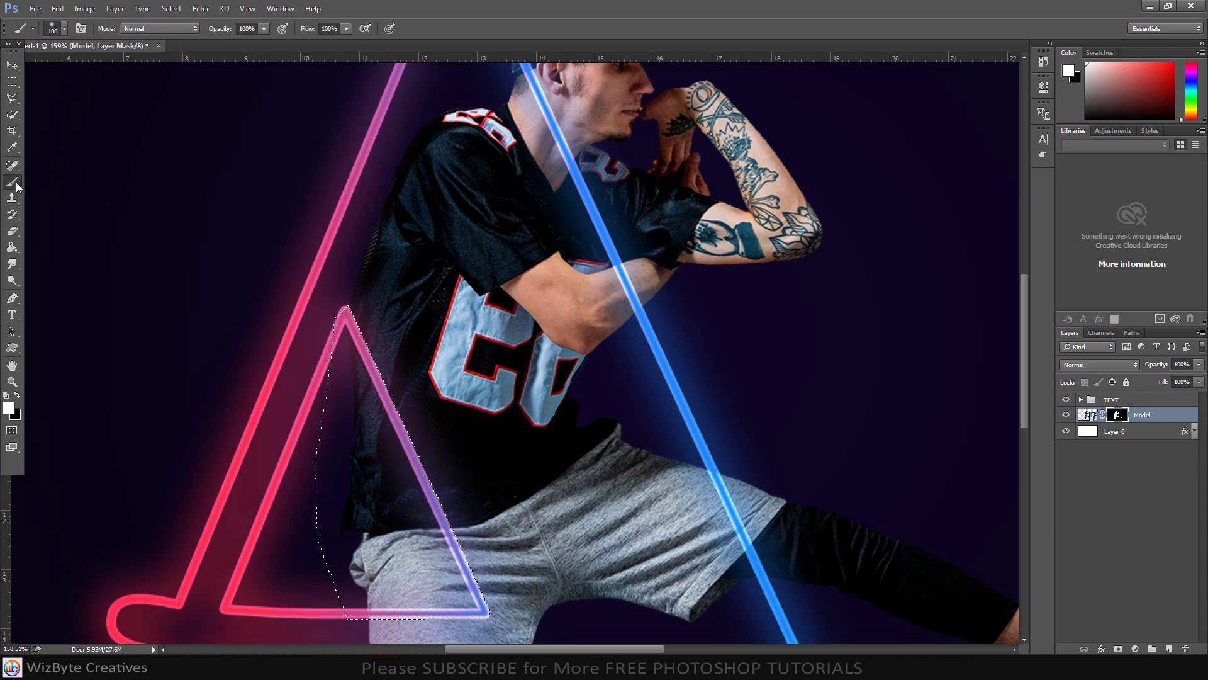
pyautogui.click(17, 396)
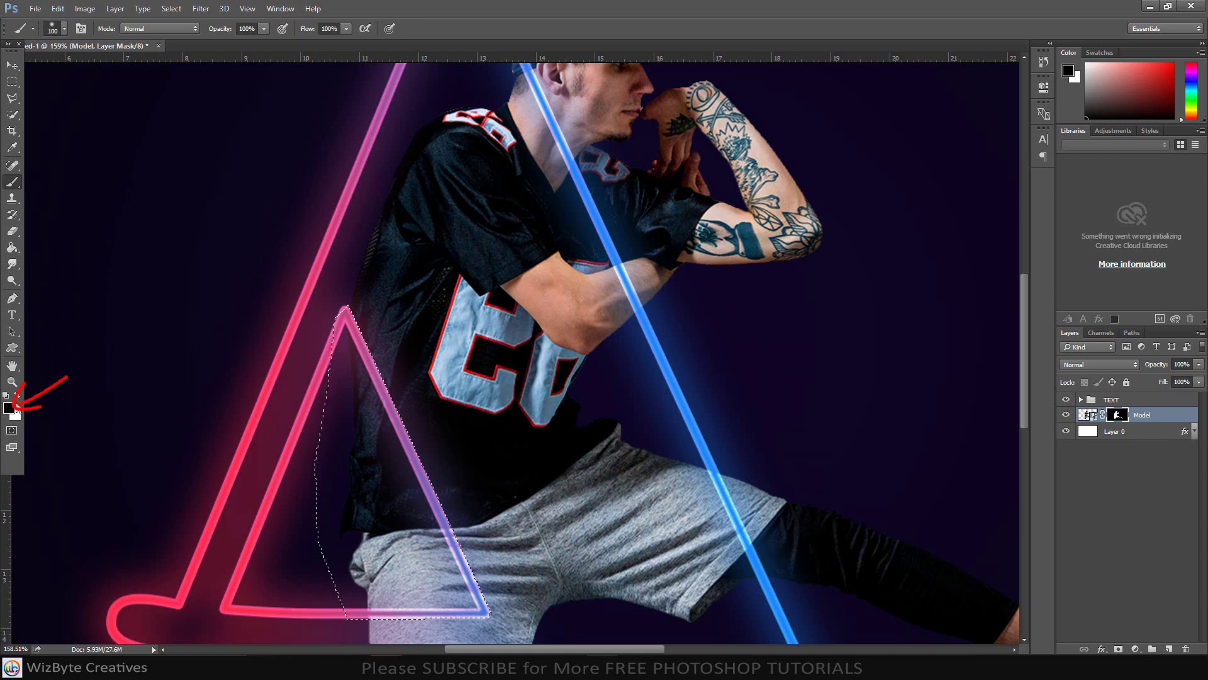
pyautogui.moveTo(337, 351)
pyautogui.mouseDown()
pyautogui.moveTo(389, 567)
pyautogui.moveTo(347, 396)
pyautogui.moveTo(432, 607)
pyautogui.moveTo(429, 546)
pyautogui.moveTo(458, 581)
pyautogui.moveTo(462, 612)
pyautogui.moveTo(399, 566)
pyautogui.mouseUp()
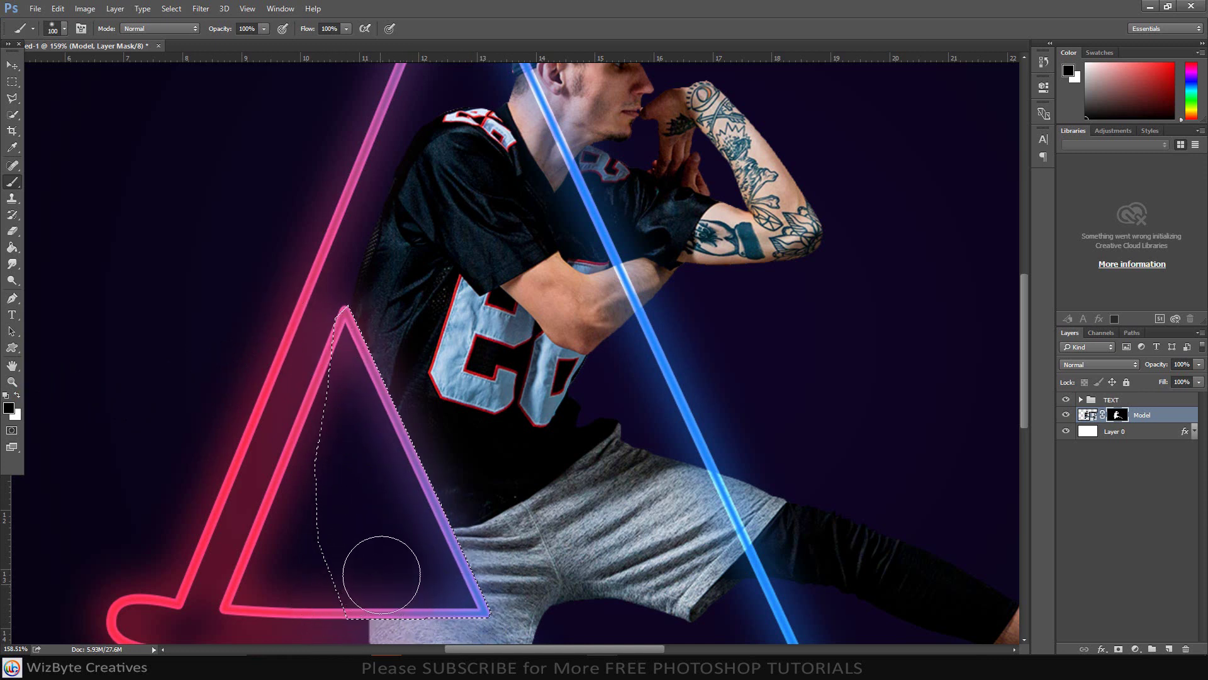
pyautogui.hotkey('ctrl', 'd')
# Step: Outline the knee below the crossbar with Polygonal Lasso, paint it out on the mask, and deselect
pyautogui.scroll(-3, 383, 566)
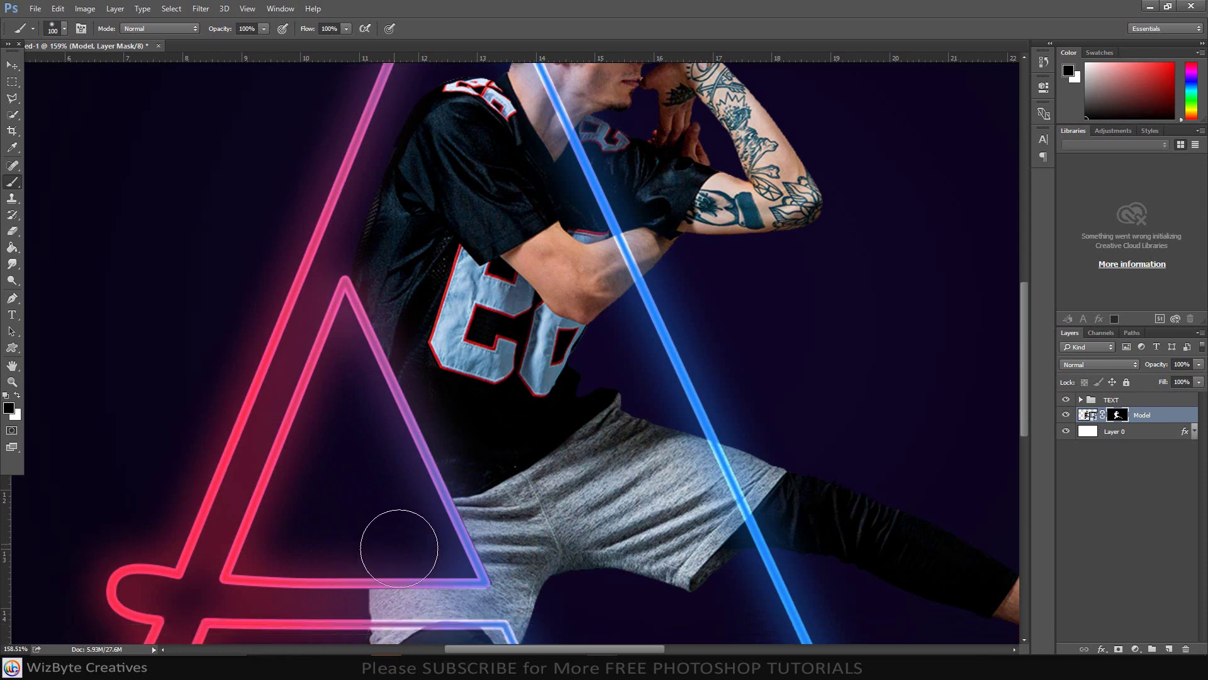
pyautogui.moveTo(415, 486); pyautogui.dragTo(416, 303)
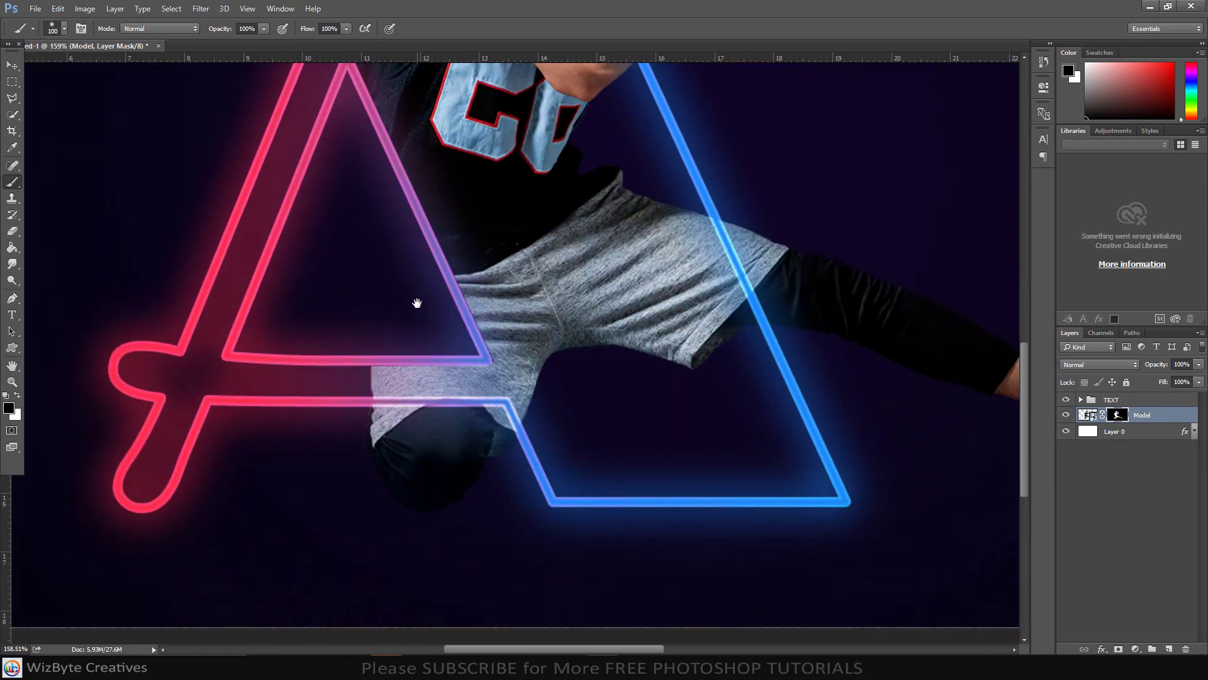
pyautogui.click(12, 97)
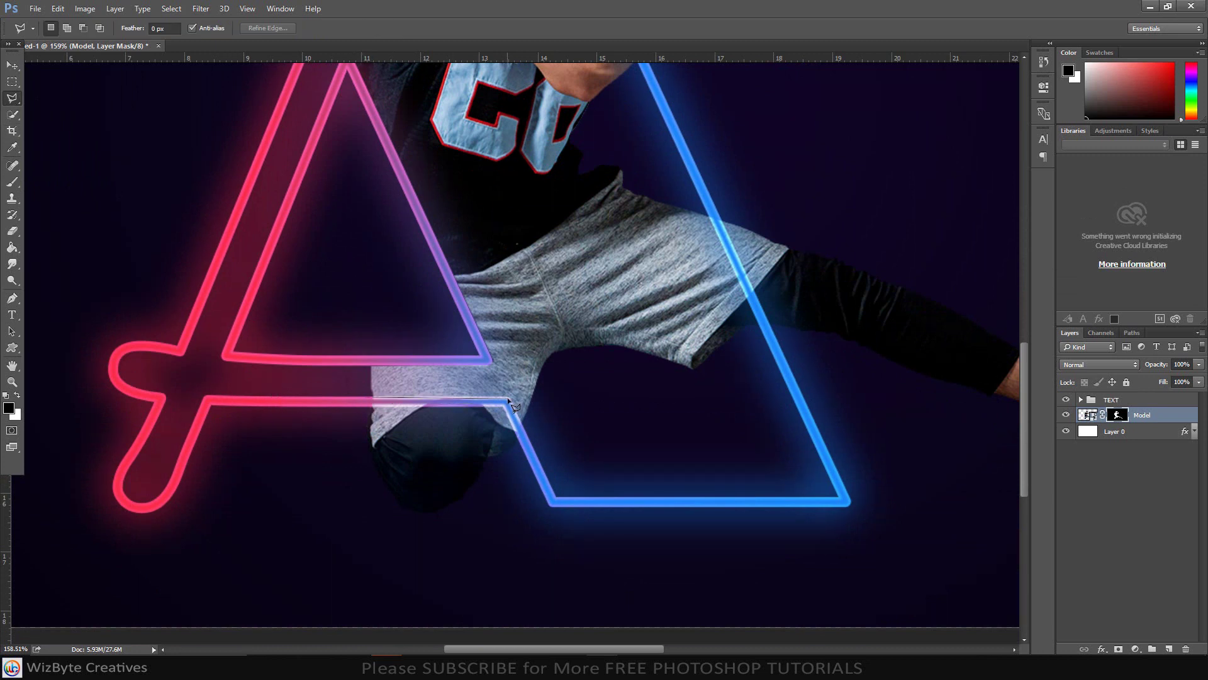
pyautogui.click(528, 442)
pyautogui.click(488, 520)
pyautogui.click(409, 550)
pyautogui.click(349, 542)
pyautogui.click(313, 516)
pyautogui.click(308, 469)
pyautogui.click(365, 398)
pyautogui.press('b')
pyautogui.moveTo(437, 445)
pyautogui.mouseDown()
pyautogui.moveTo(418, 439)
pyautogui.moveTo(478, 434)
pyautogui.mouseUp()
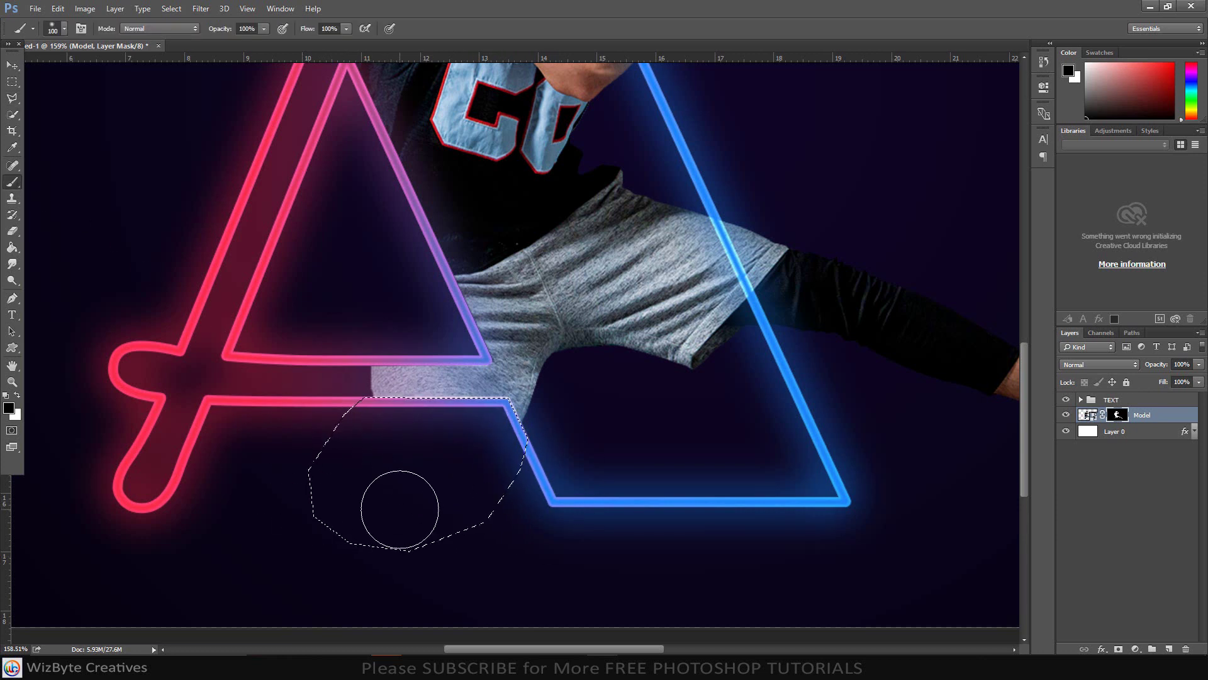
pyautogui.hotkey('ctrl', 'd')
pyautogui.scroll(-5, 418, 475)
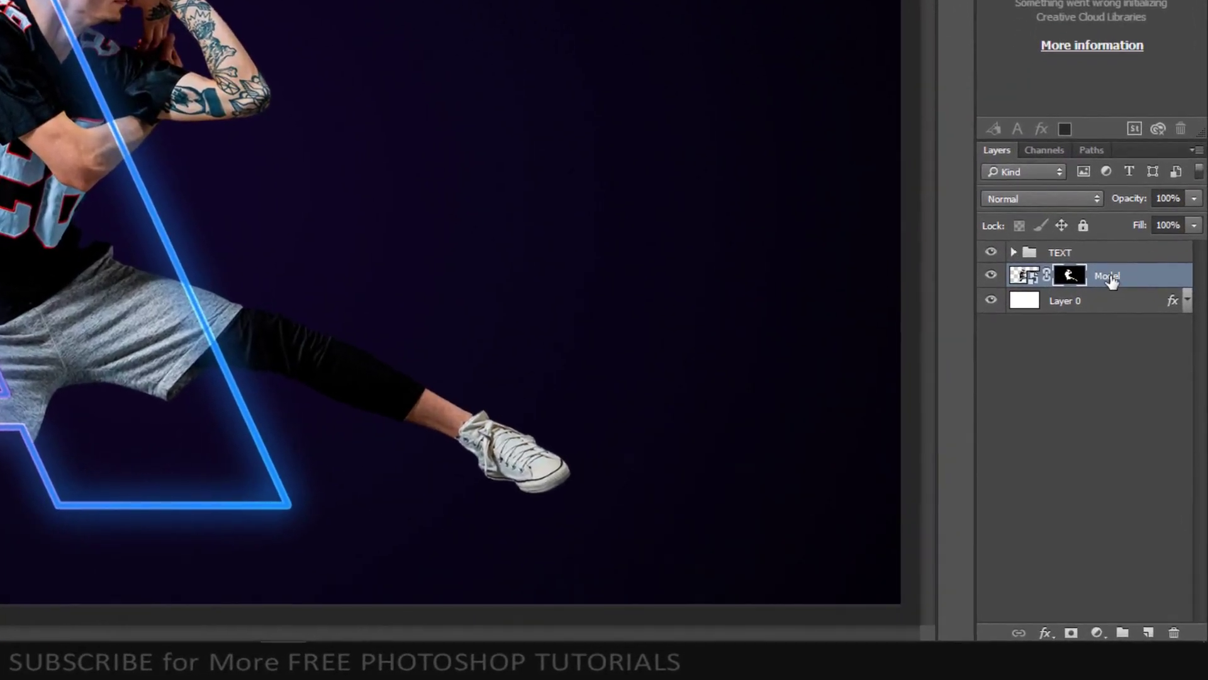
# Step: Move Model above the TEXT group and add a Levels layer clipped to it with output white 175
pyautogui.moveTo(1110, 280); pyautogui.dragTo(1146, 258)
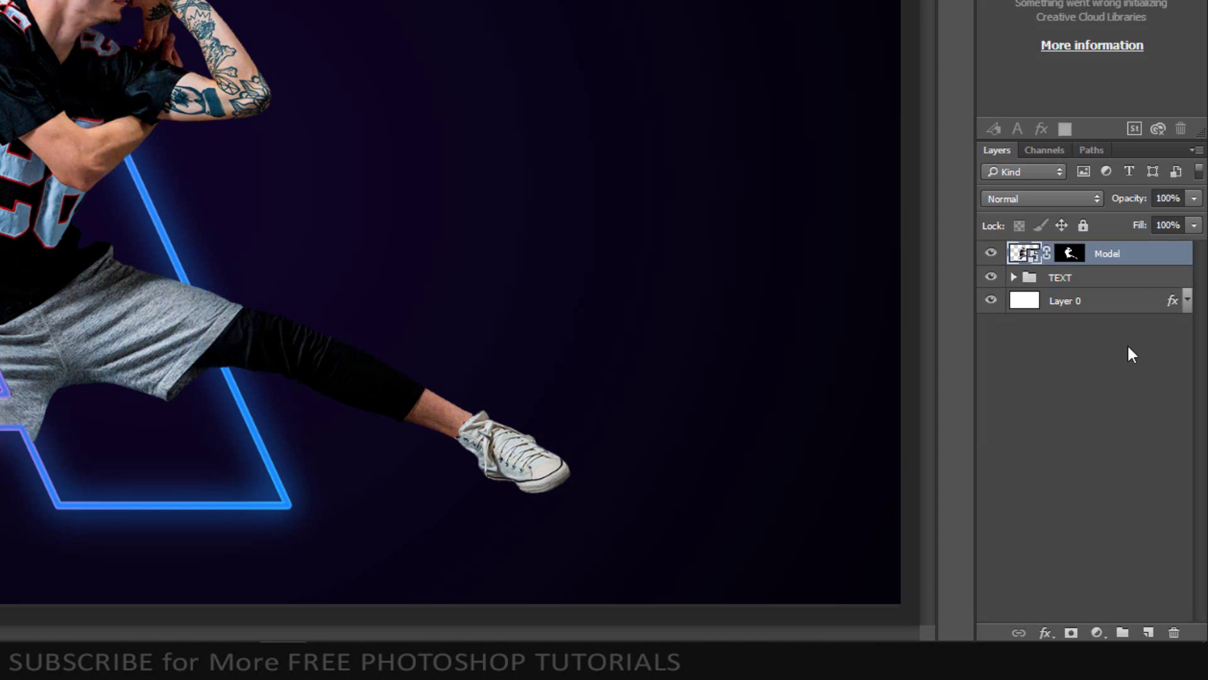
pyautogui.click(1097, 632)
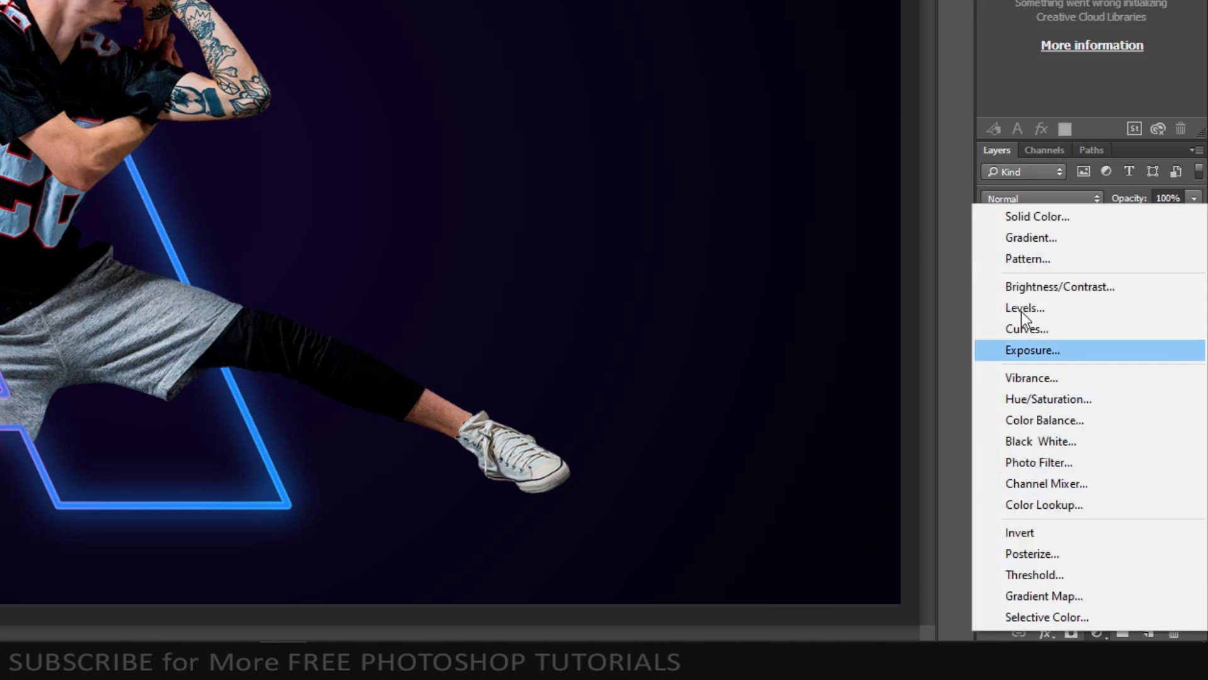
pyautogui.click(1022, 308)
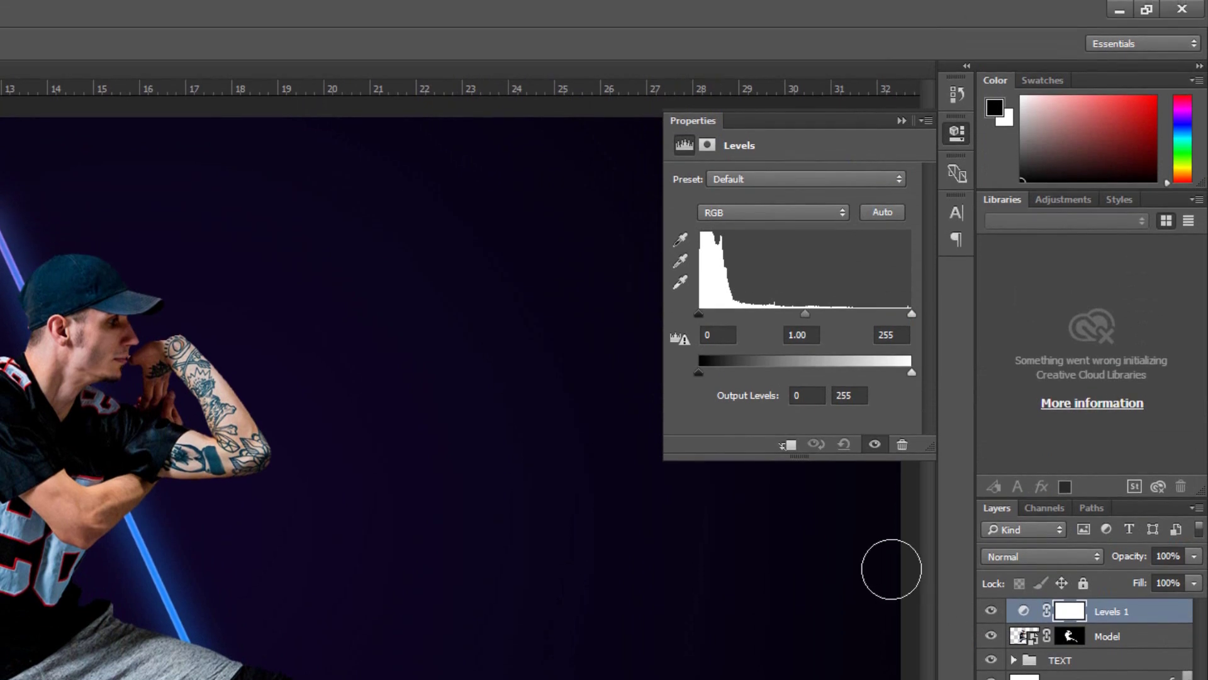
pyautogui.click(792, 446)
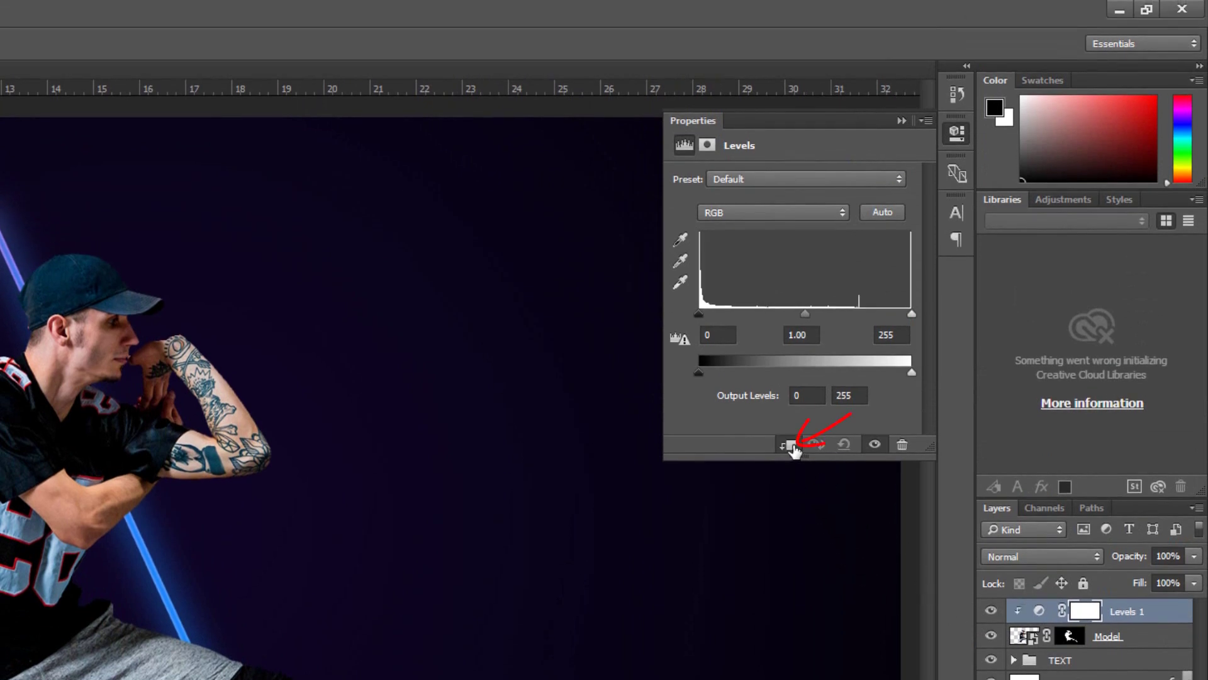
pyautogui.click(859, 396)
pyautogui.write('175')
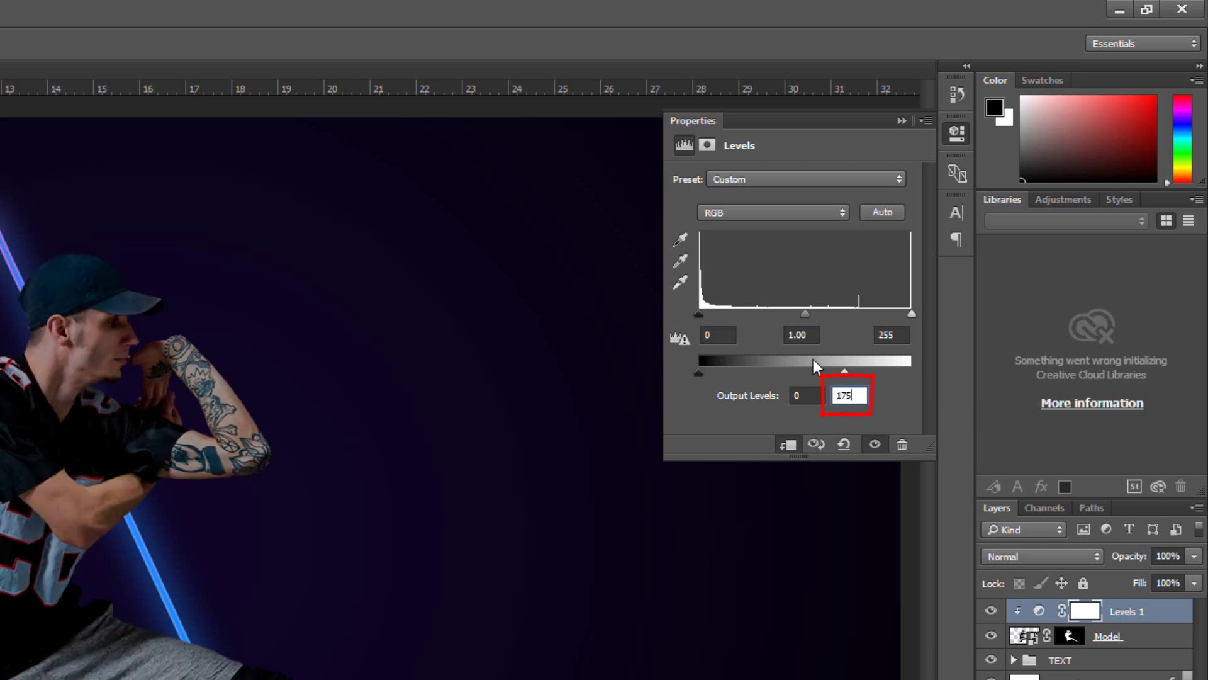
pyautogui.click(900, 120)
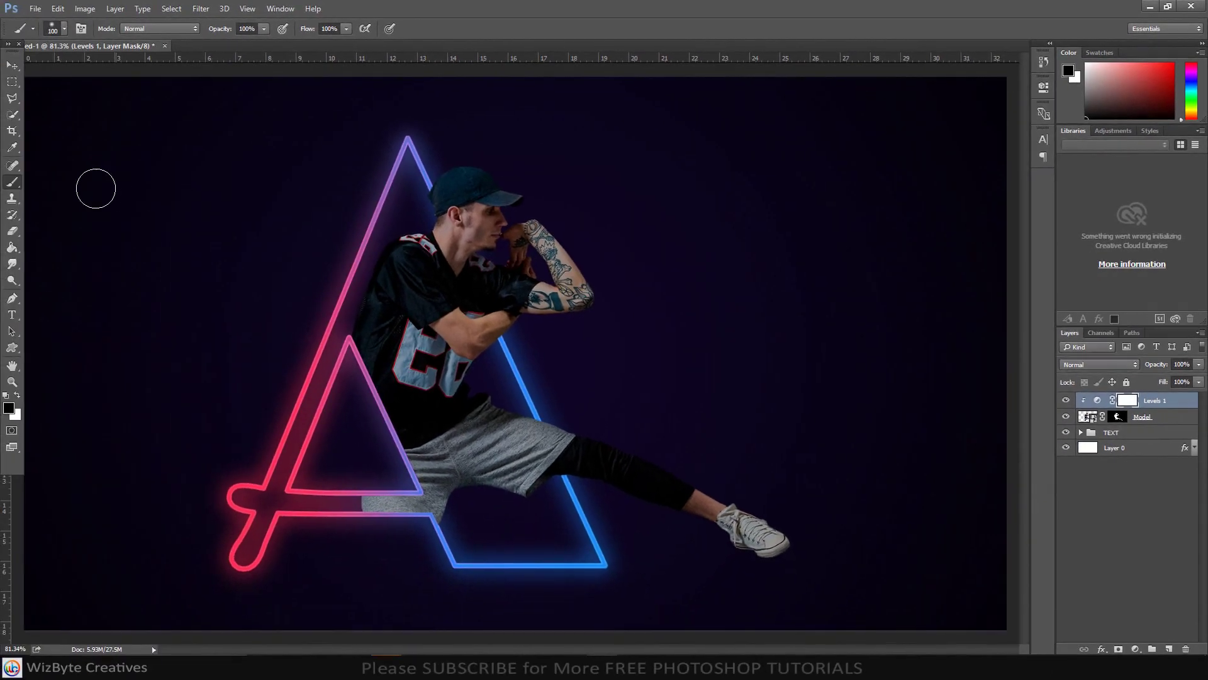
# Step: With a soft round brush, paint the Levels 1 mask over the shorts, shoe and leg
pyautogui.rightClick(12, 182)
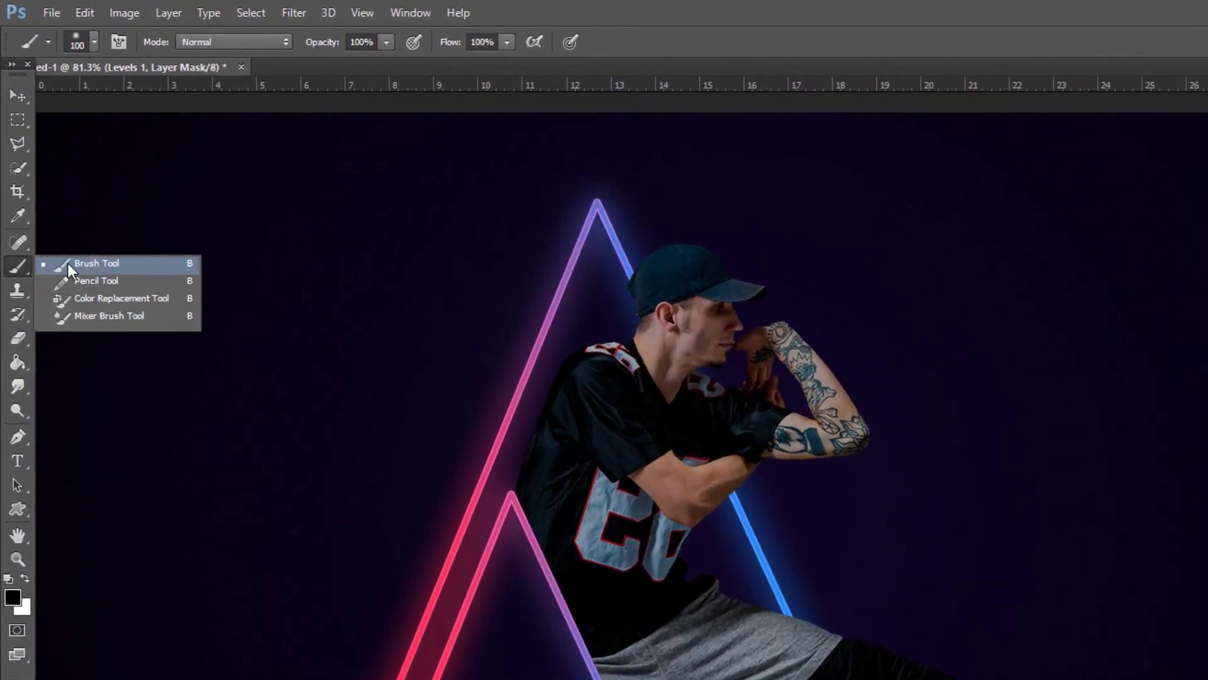
pyautogui.click(44, 182)
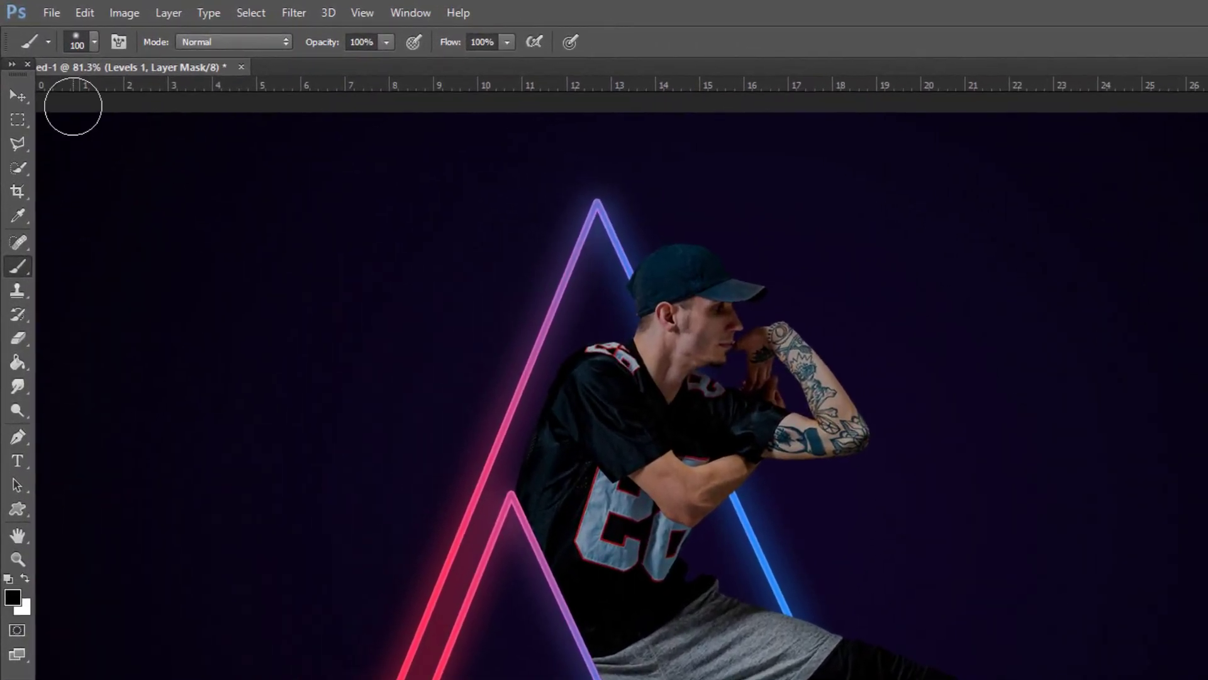
pyautogui.click(94, 41)
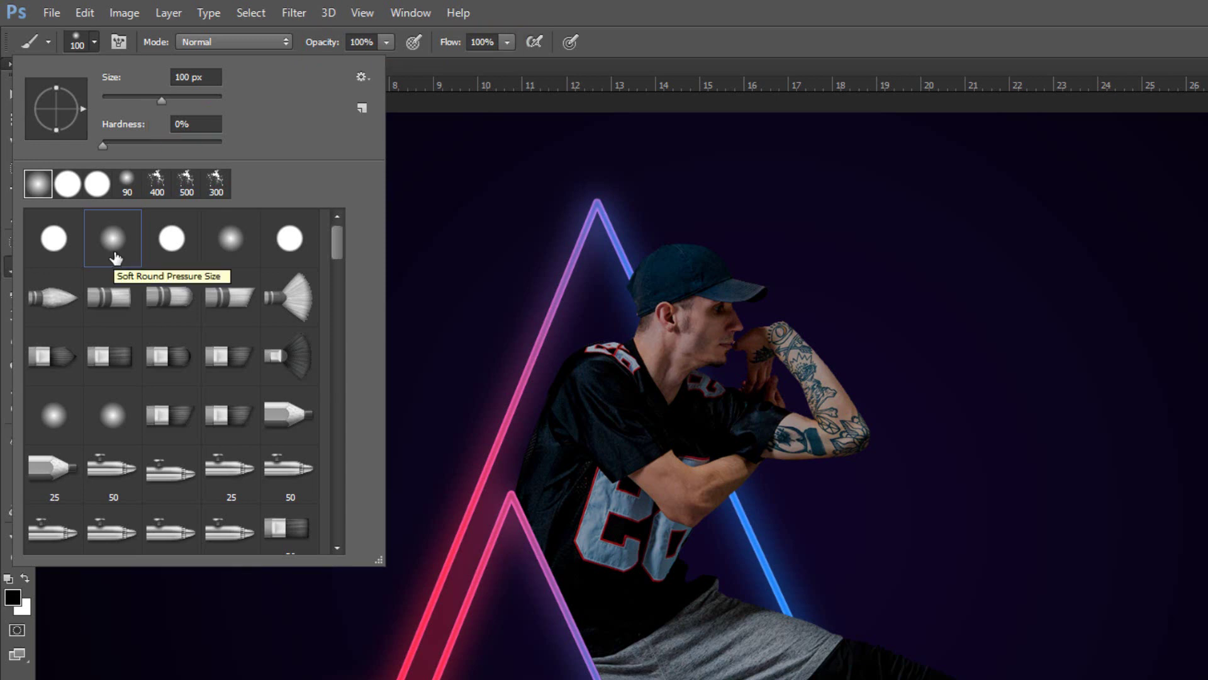
pyautogui.doubleClick(115, 258)
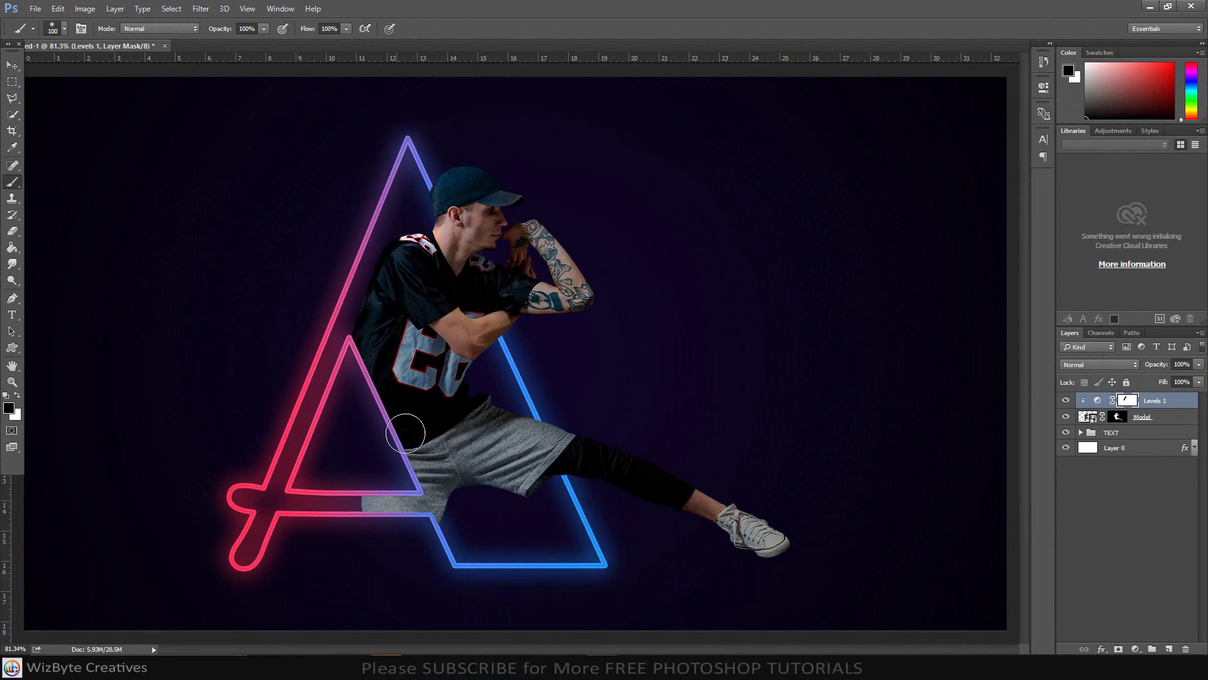
pyautogui.moveTo(406, 434)
pyautogui.mouseDown()
pyautogui.moveTo(375, 506)
pyautogui.moveTo(455, 541)
pyautogui.moveTo(462, 503)
pyautogui.moveTo(598, 491)
pyautogui.mouseUp()
pyautogui.moveTo(773, 571)
pyautogui.mouseDown()
pyautogui.moveTo(721, 541)
pyautogui.moveTo(744, 567)
pyautogui.moveTo(730, 564)
pyautogui.moveTo(760, 577)
pyautogui.moveTo(578, 483)
pyautogui.mouseUp()
# Step: Lower the brush to 20% opacity and size 45 for gentler mask strokes
pyautogui.scroll(1, 577, 483)
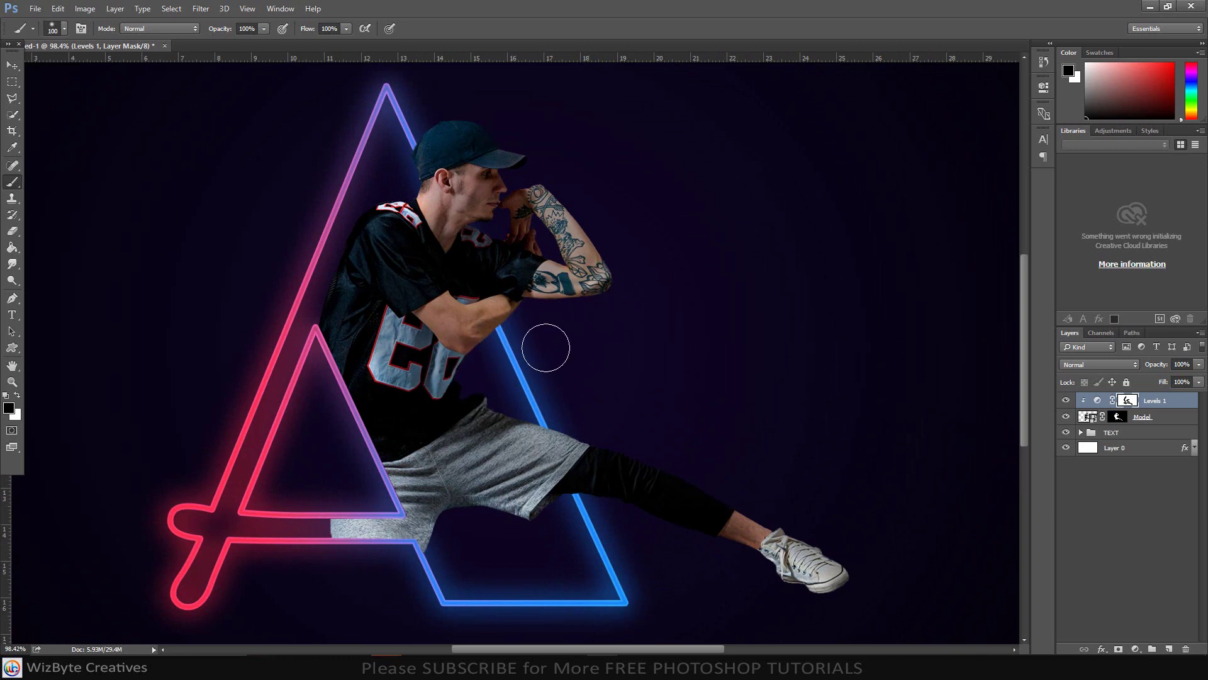
pyautogui.click(264, 29)
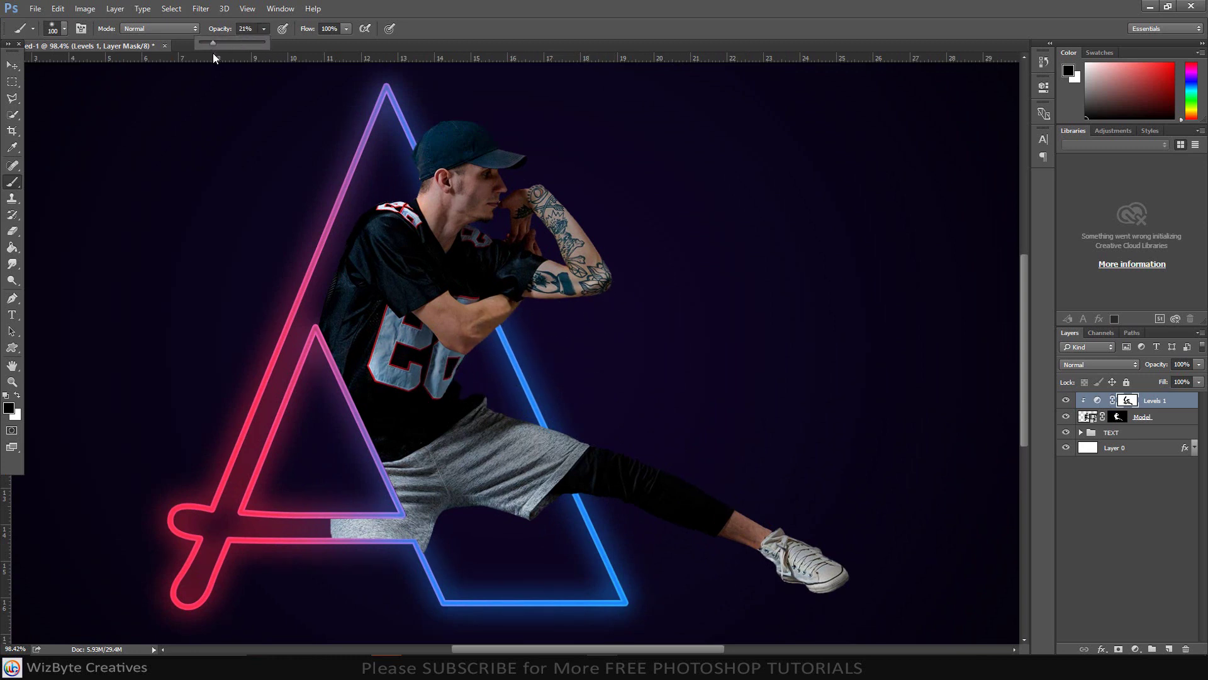
pyautogui.scroll(1, 491, 264)
pyautogui.press('2')
pyautogui.press('[')
pyautogui.press('[')
pyautogui.press('[')
pyautogui.press('[')
pyautogui.press('[')
pyautogui.press('[')
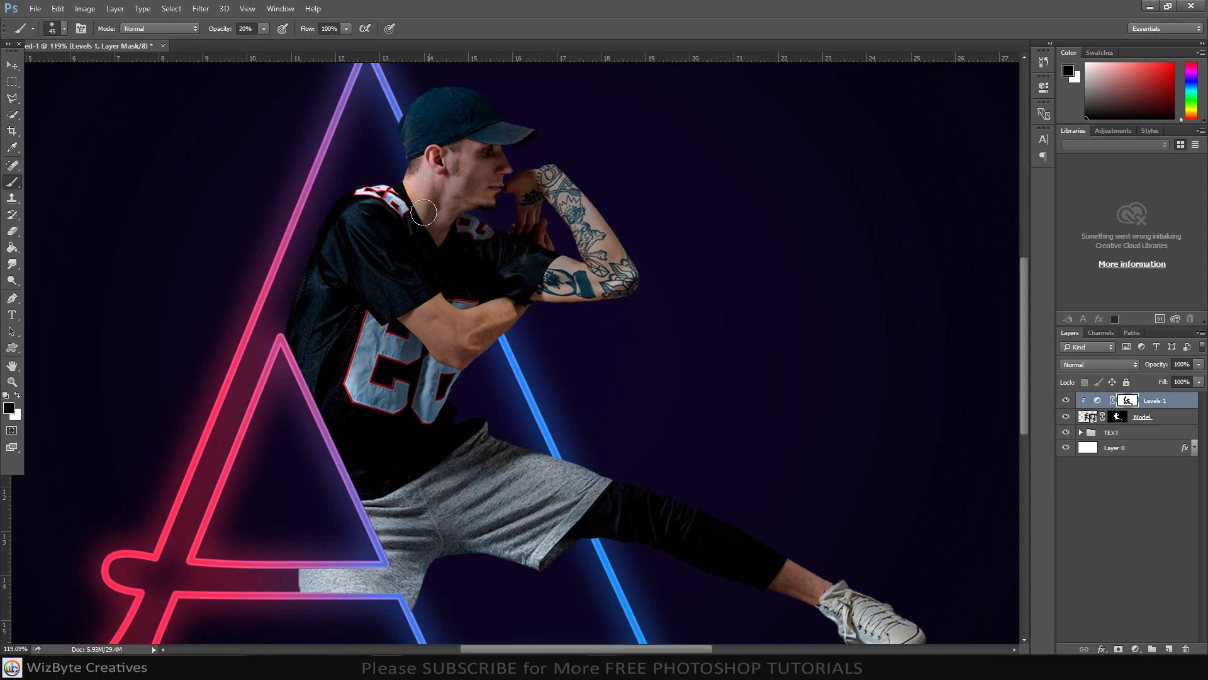
pyautogui.scroll(-3, 494, 340)
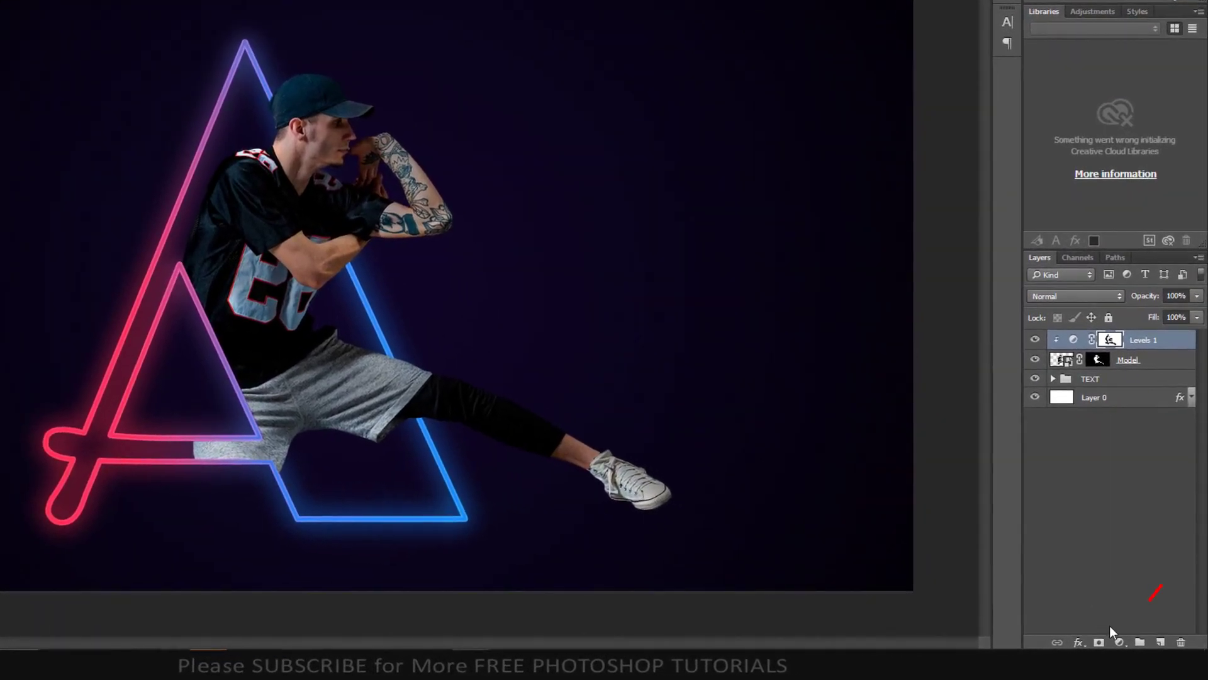
# Step: Add a Gradient fill layer and set the left stop to red fa2c49 at 20%
pyautogui.click(1119, 642)
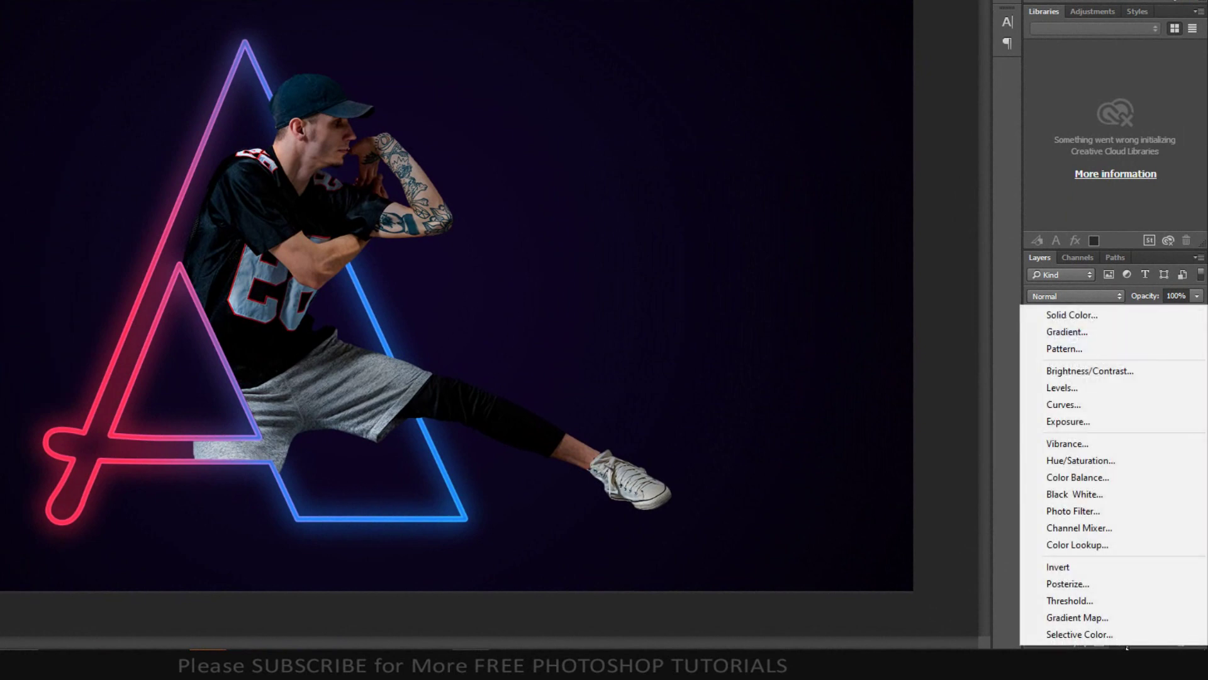
pyautogui.click(1065, 331)
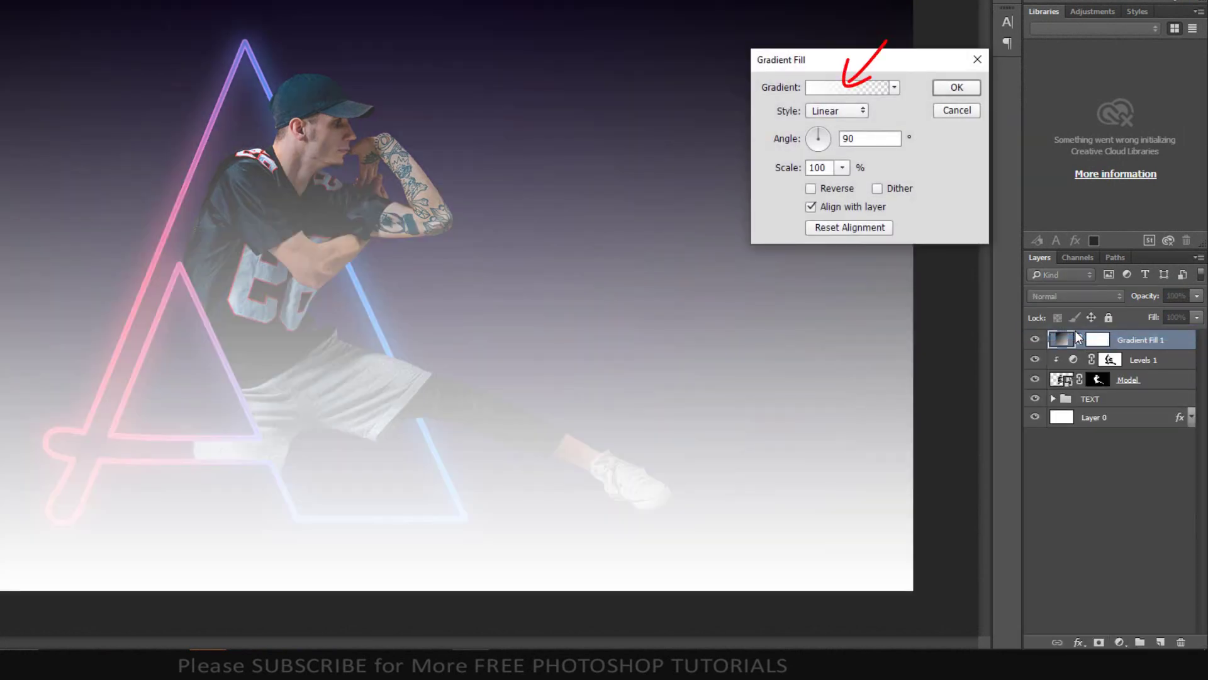
pyautogui.click(851, 89)
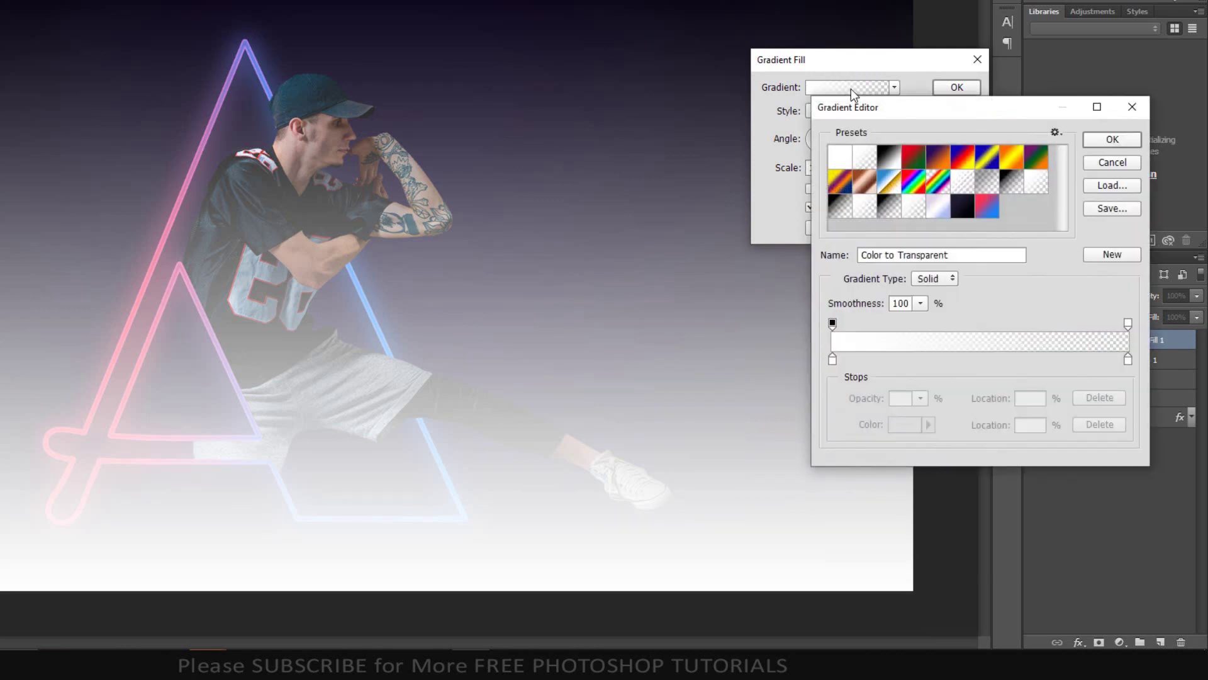
pyautogui.click(891, 161)
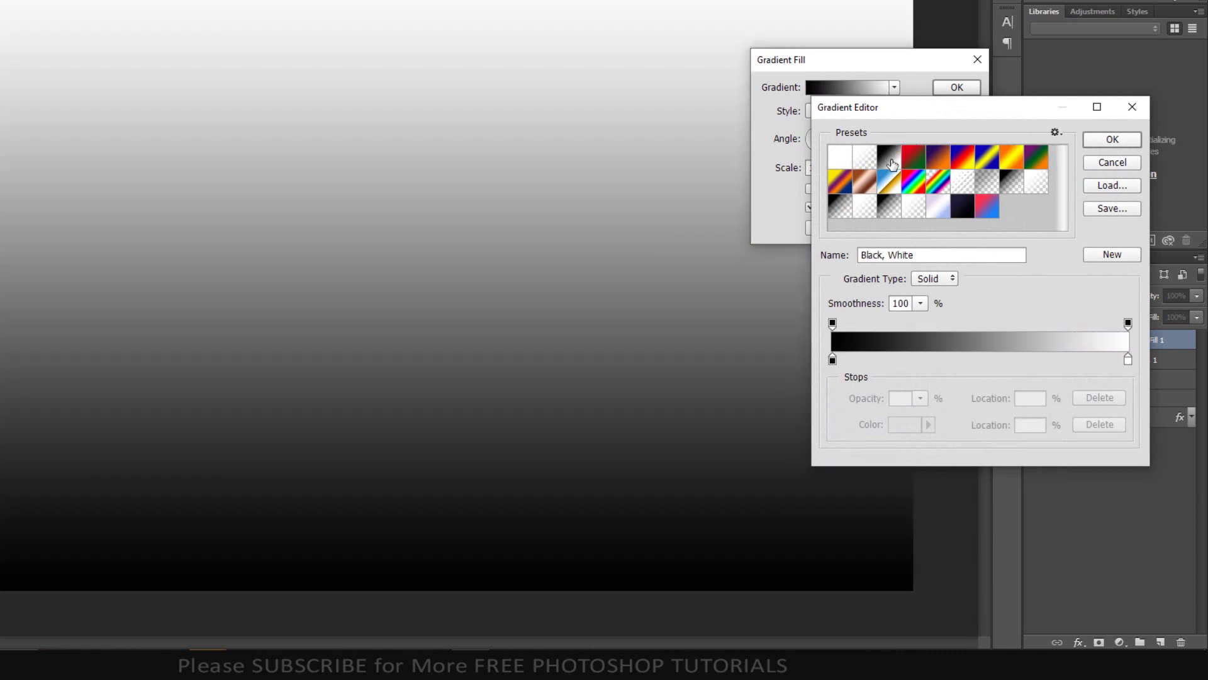
pyautogui.click(833, 360)
pyautogui.click(909, 431)
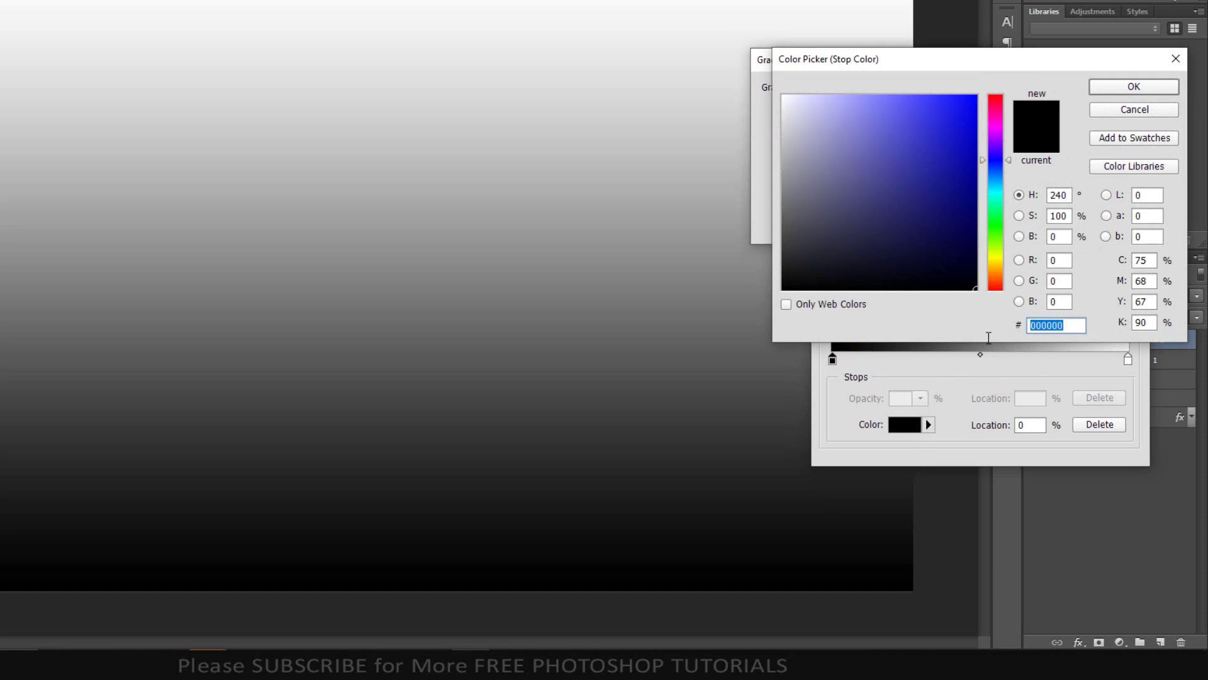
pyautogui.write('fa')
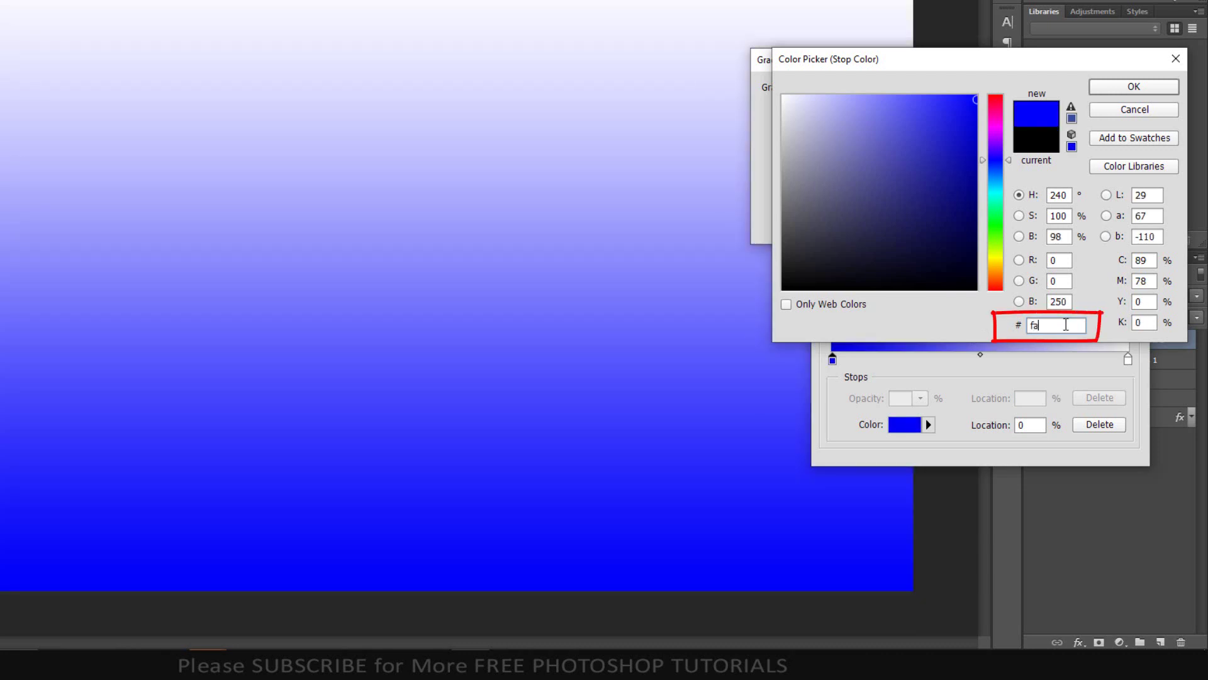
pyautogui.write('2')
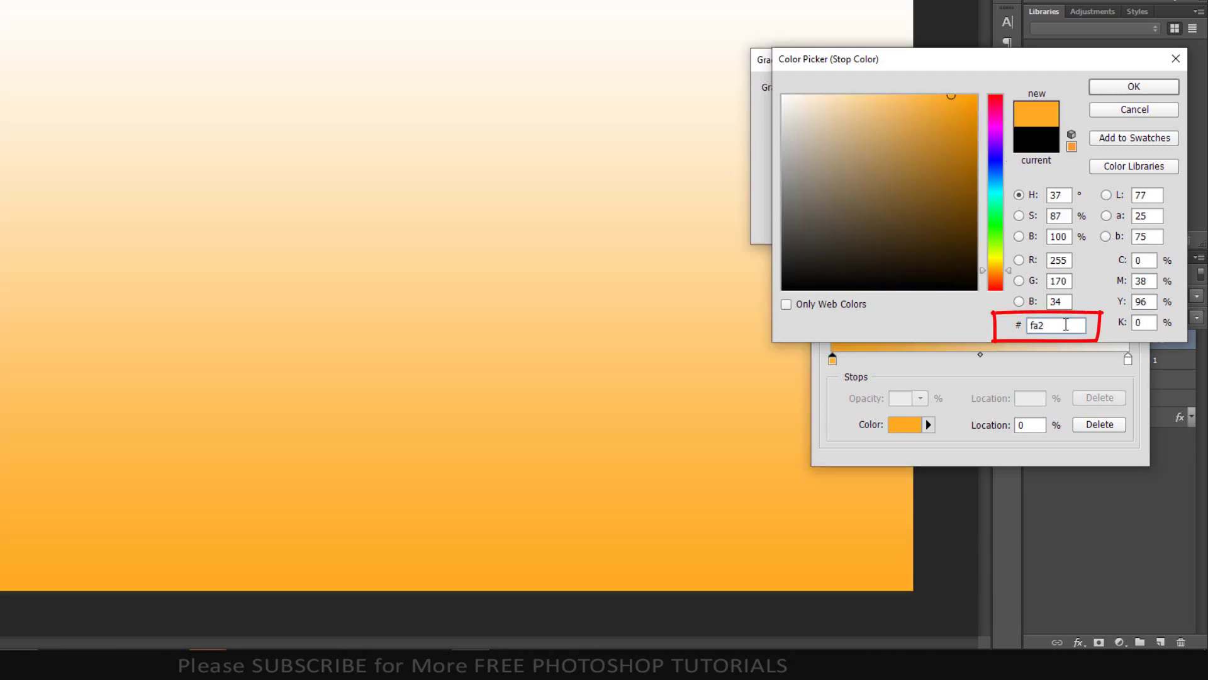
pyautogui.write('c49')
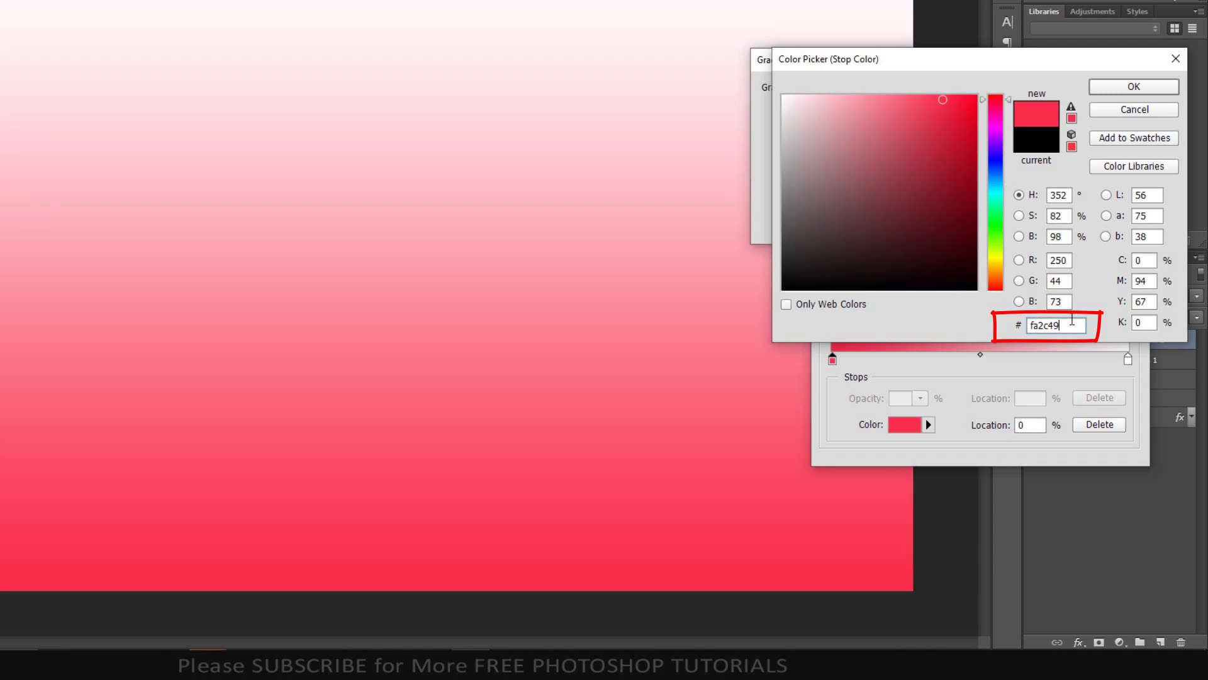
pyautogui.click(1134, 86)
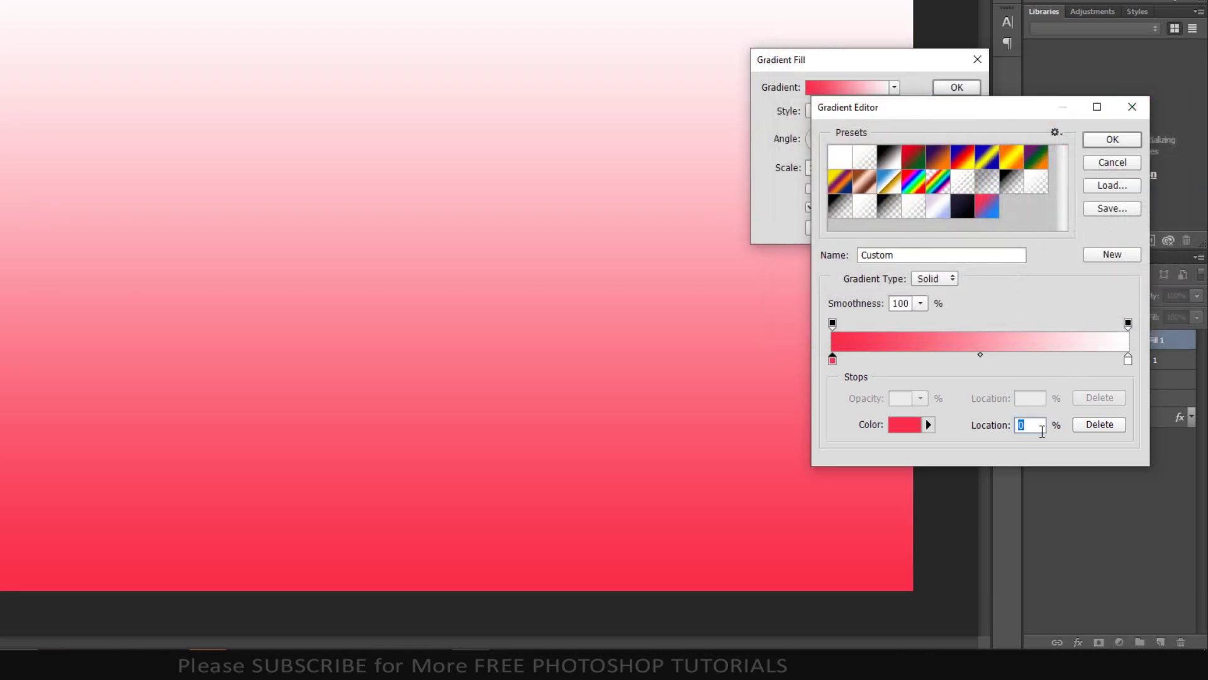
pyautogui.write('20')
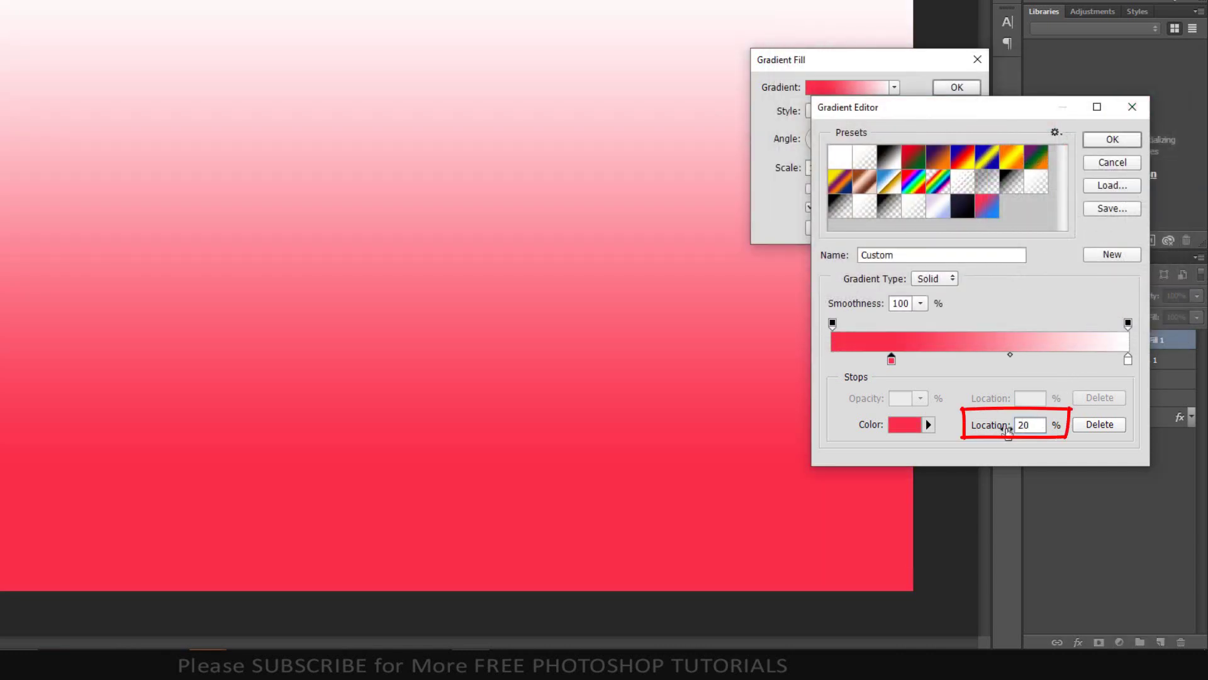
# Step: Set the right stop to blue 1a84f9 at 60%, confirm the gradient, and set Angle to 0
pyautogui.click(1127, 359)
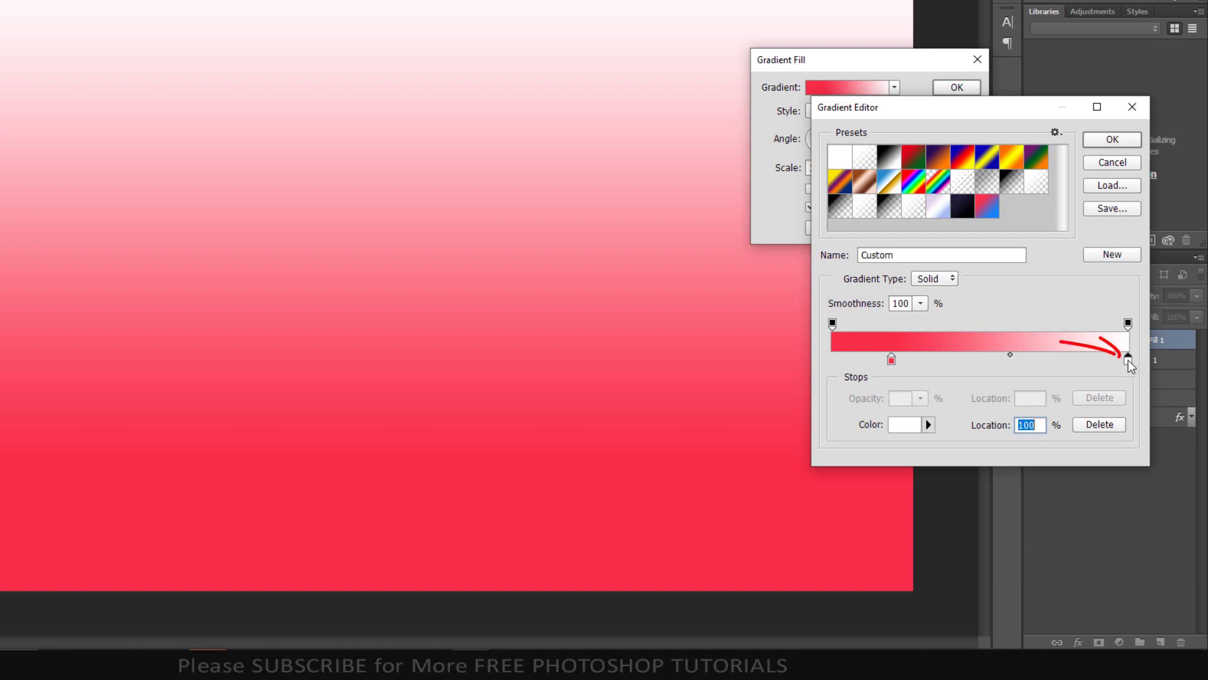
pyautogui.click(907, 424)
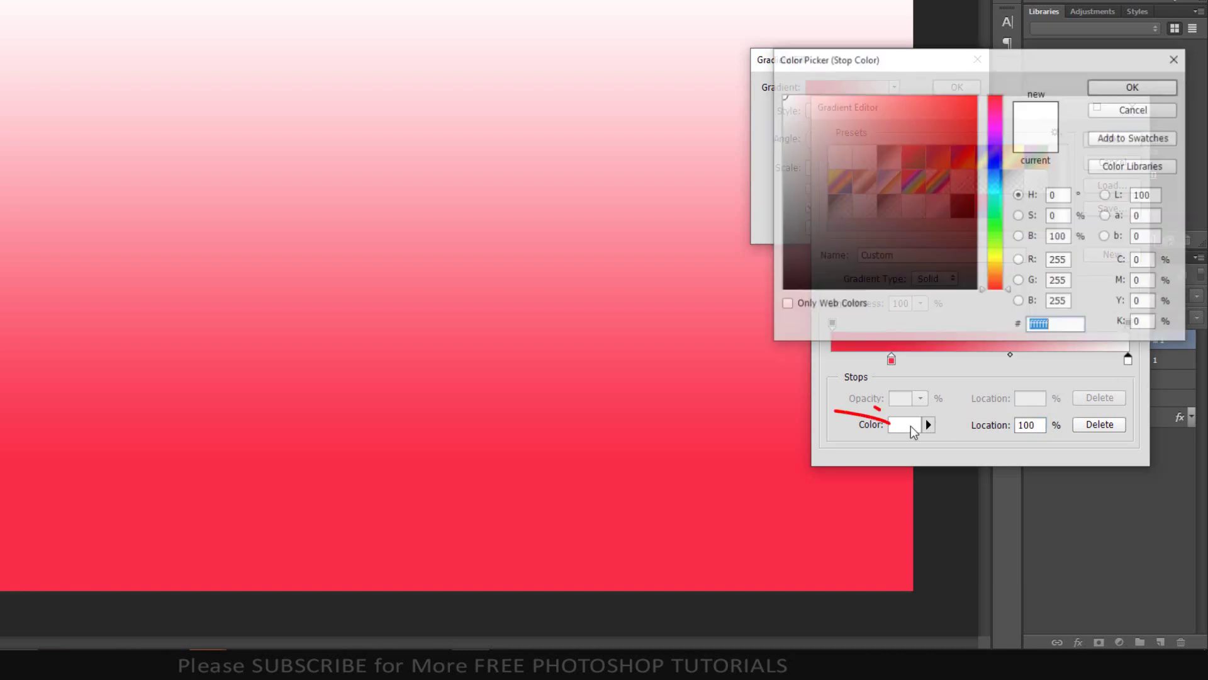
pyautogui.write('1a')
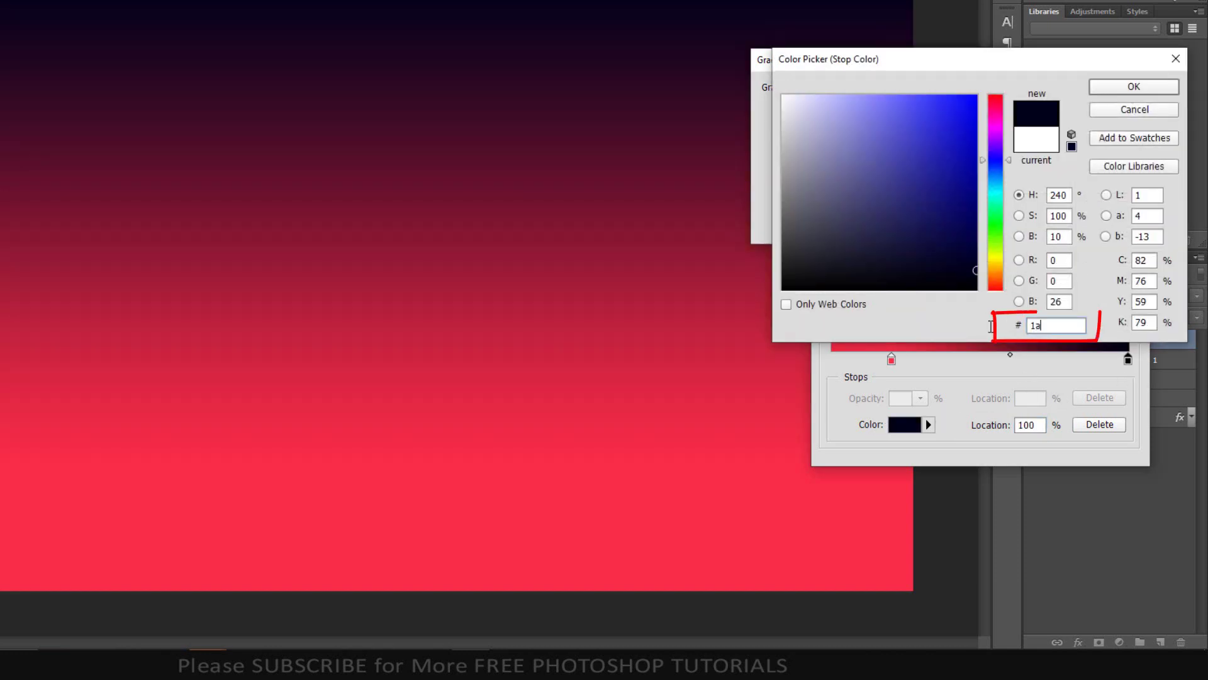
pyautogui.write('84f9')
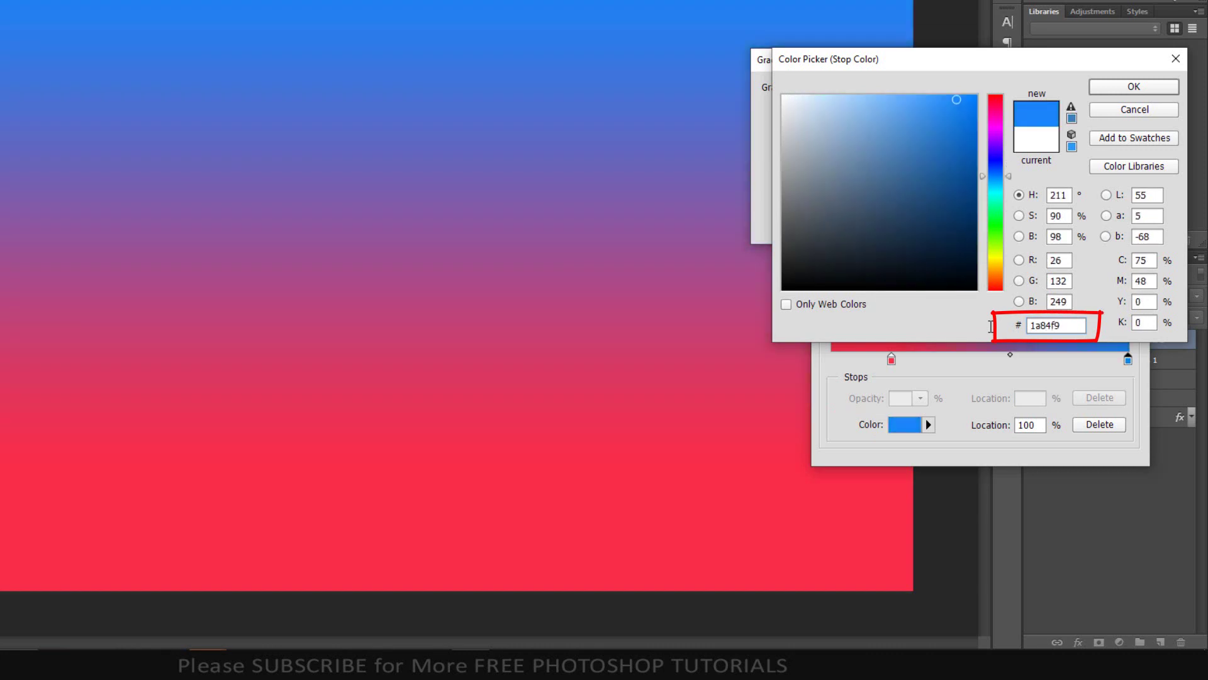
pyautogui.click(1134, 87)
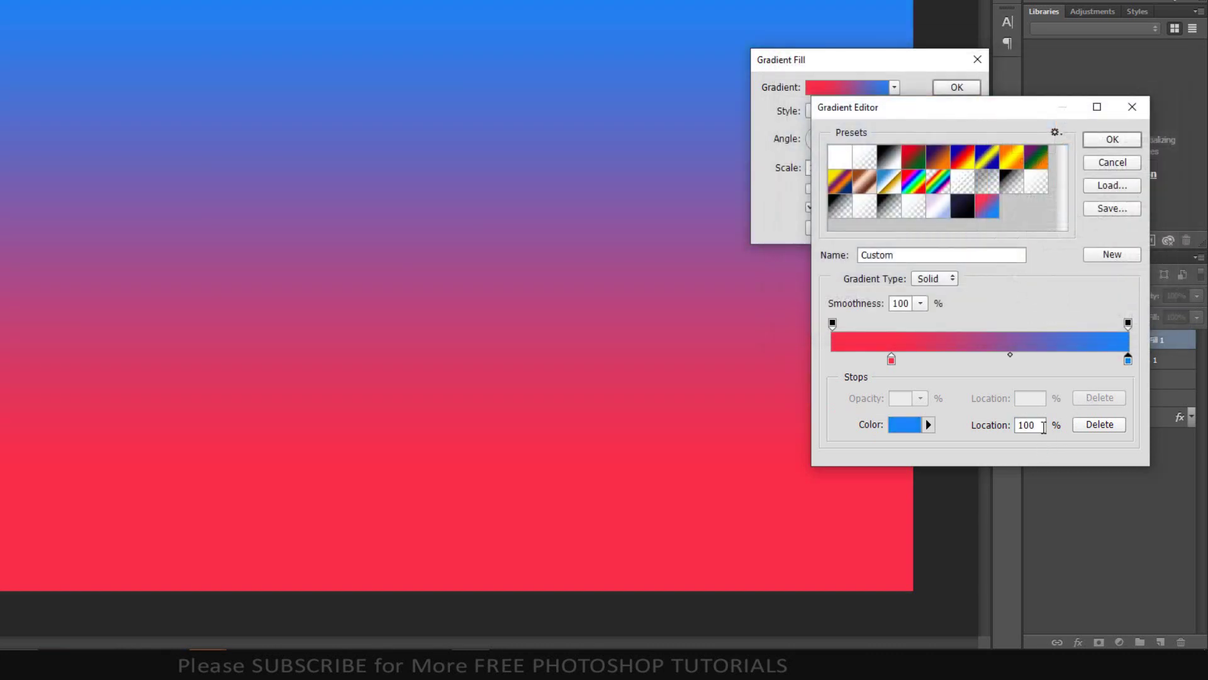
pyautogui.moveTo(1044, 427); pyautogui.dragTo(966, 430)
pyautogui.write('60')
pyautogui.click(1105, 140)
pyautogui.doubleClick(887, 144)
pyautogui.write('0')
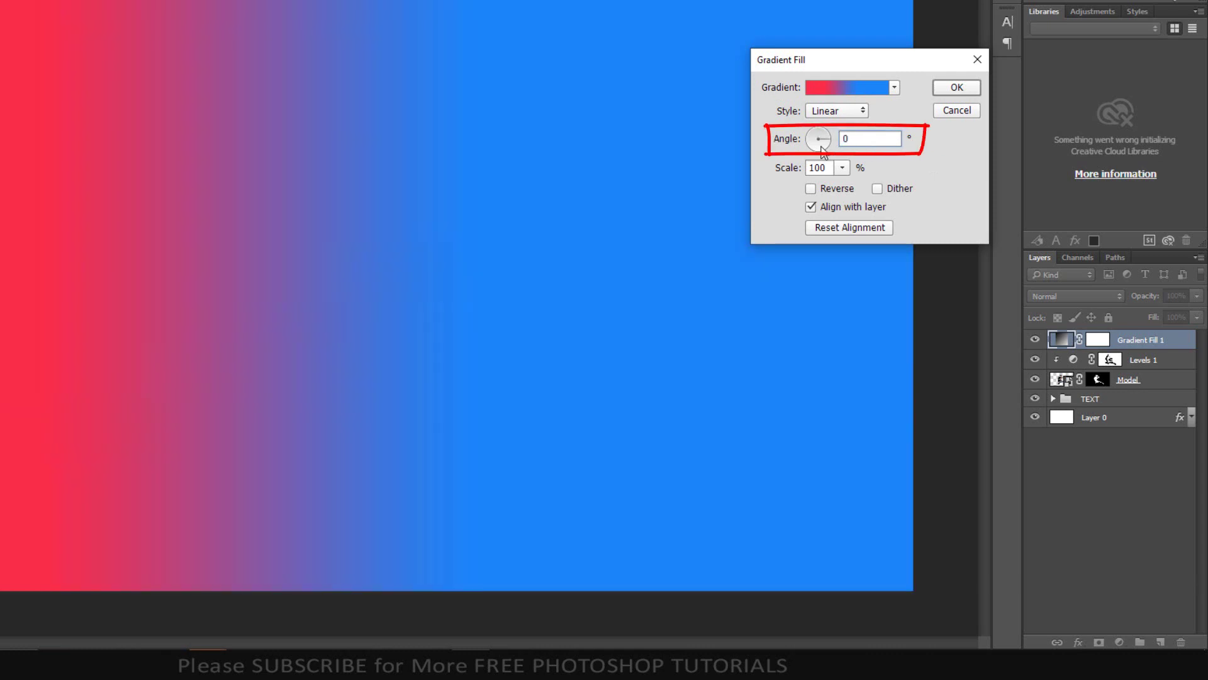
# Step: Make Gradient Fill 1 Soft Light, clip it to the model, and invert its mask to black
pyautogui.click(956, 88)
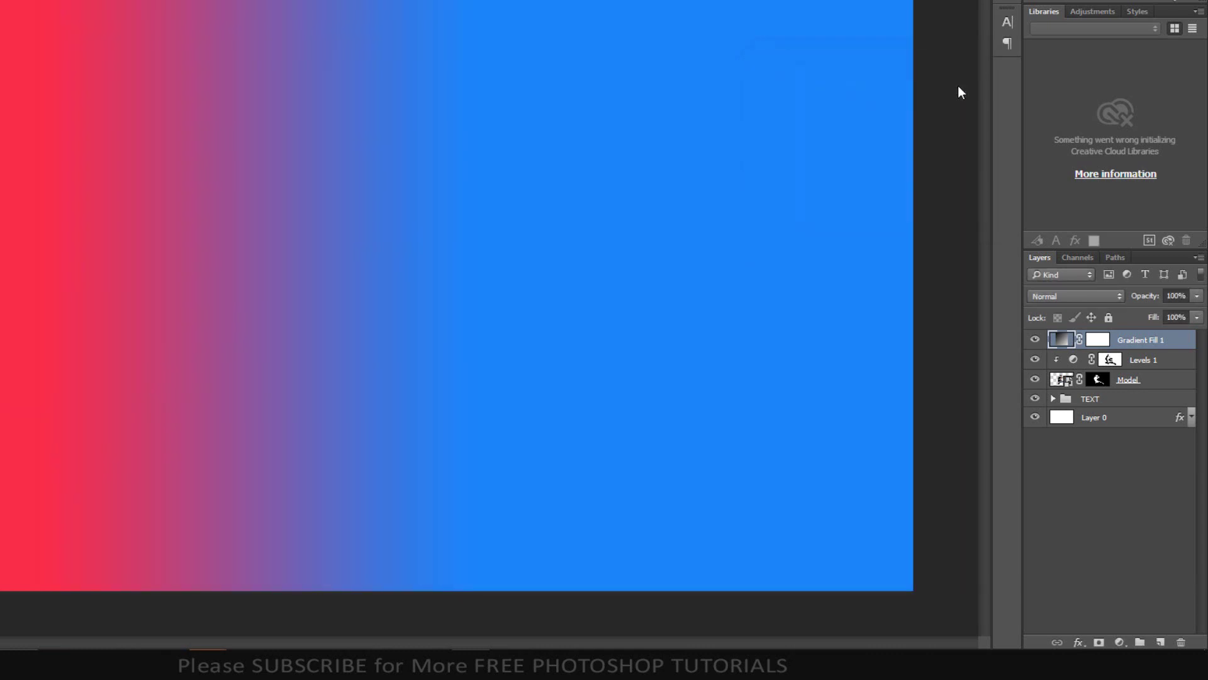
pyautogui.click(1081, 297)
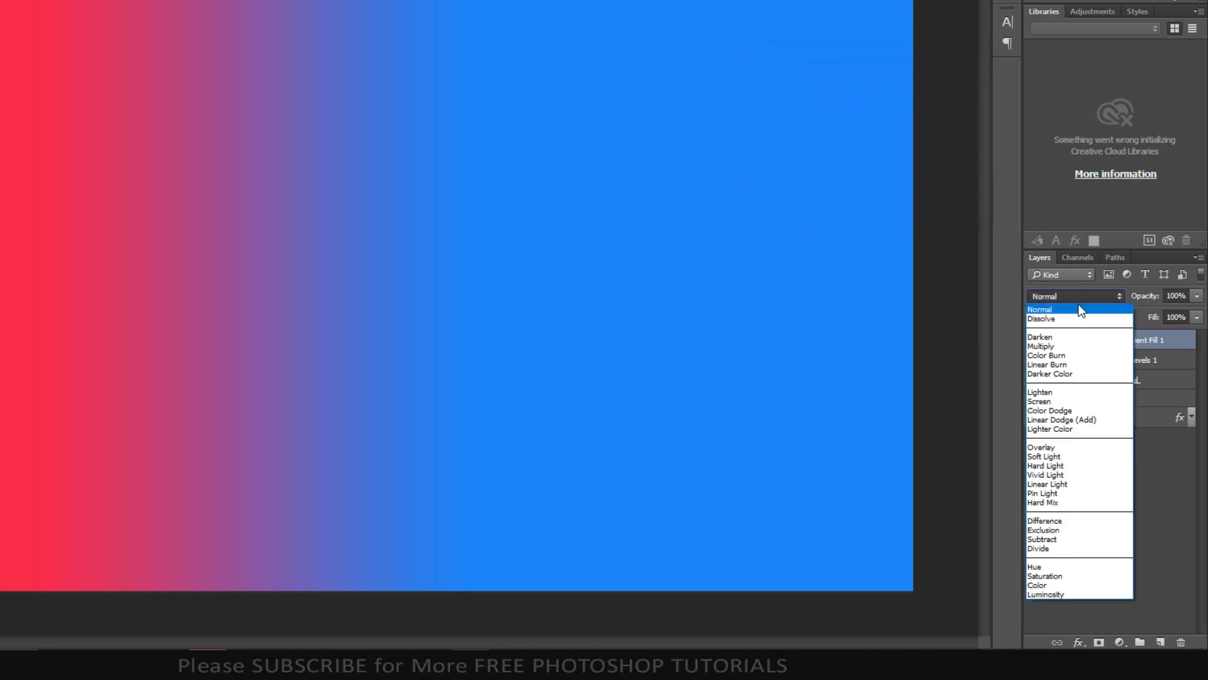
pyautogui.press('Escape')
pyautogui.hotkey('alt', 'shift', 'f')
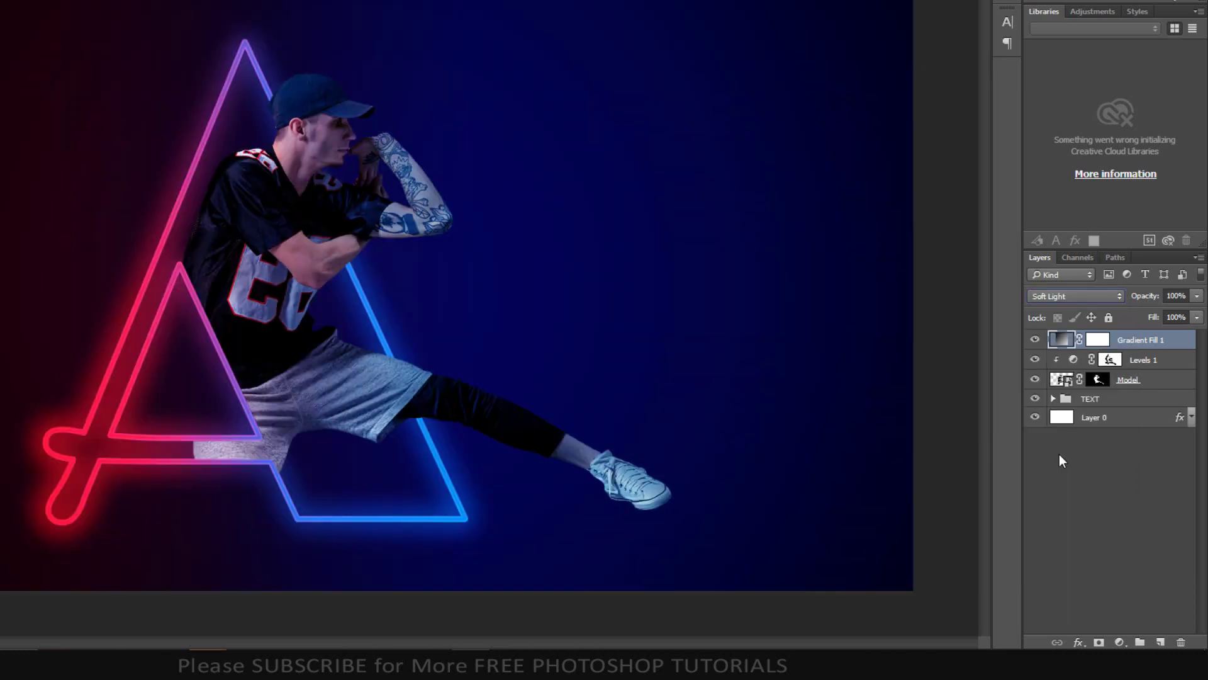
pyautogui.rightClick(1137, 342)
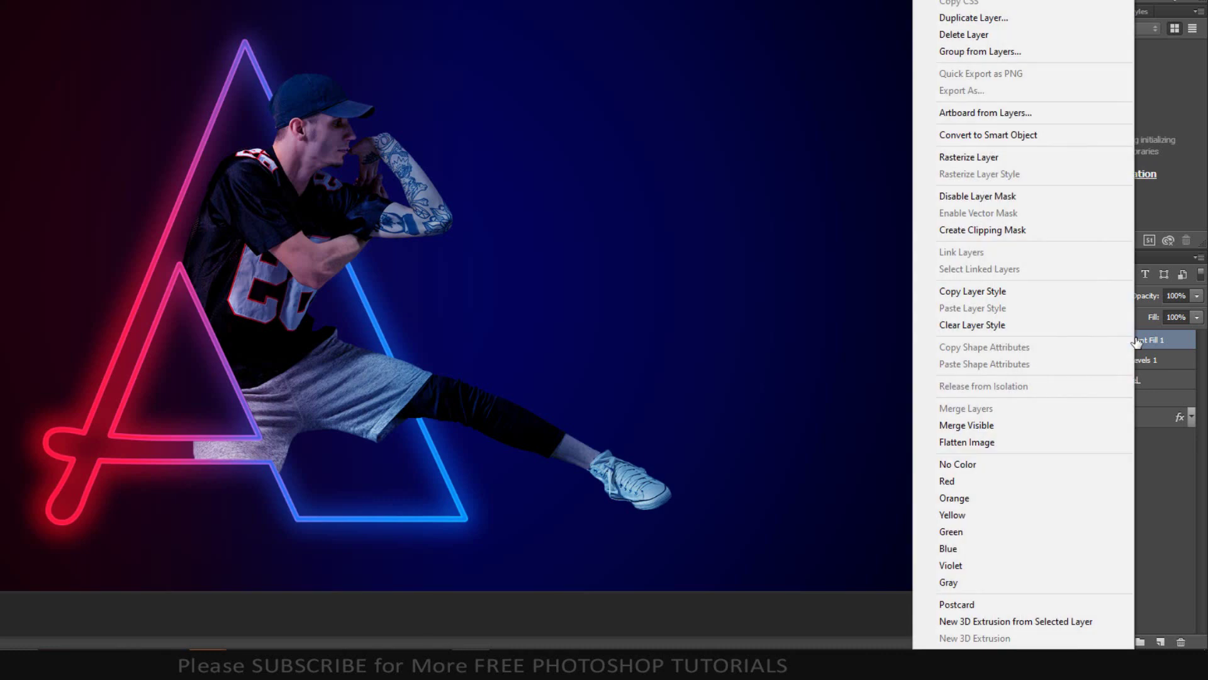
pyautogui.click(1012, 230)
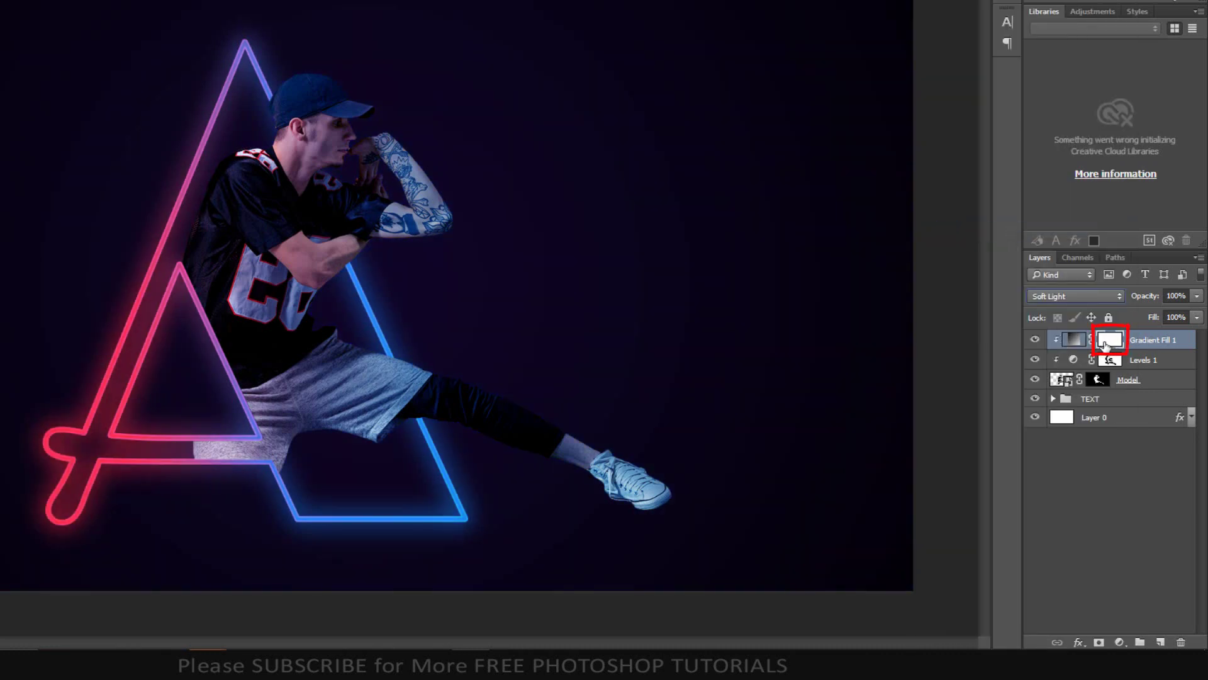
pyautogui.hotkey('ctrl', 'i')
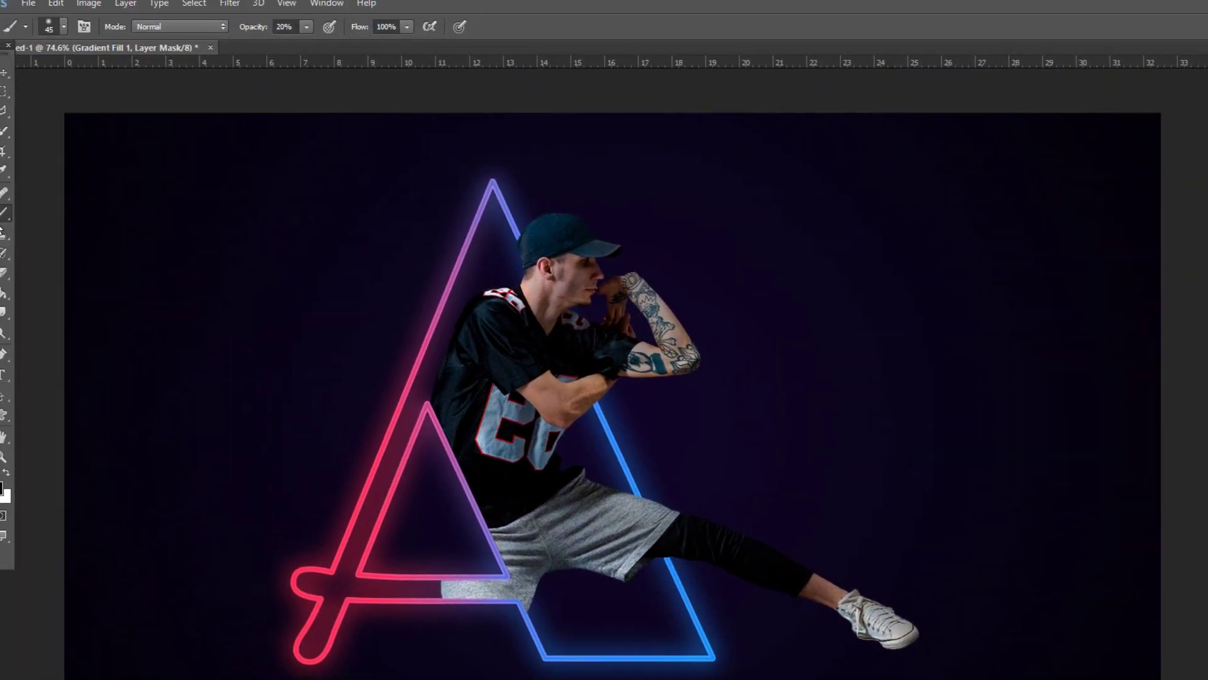
# Step: Set up the Brush Tool with a soft round brush at 100 px
pyautogui.rightClick(16, 222)
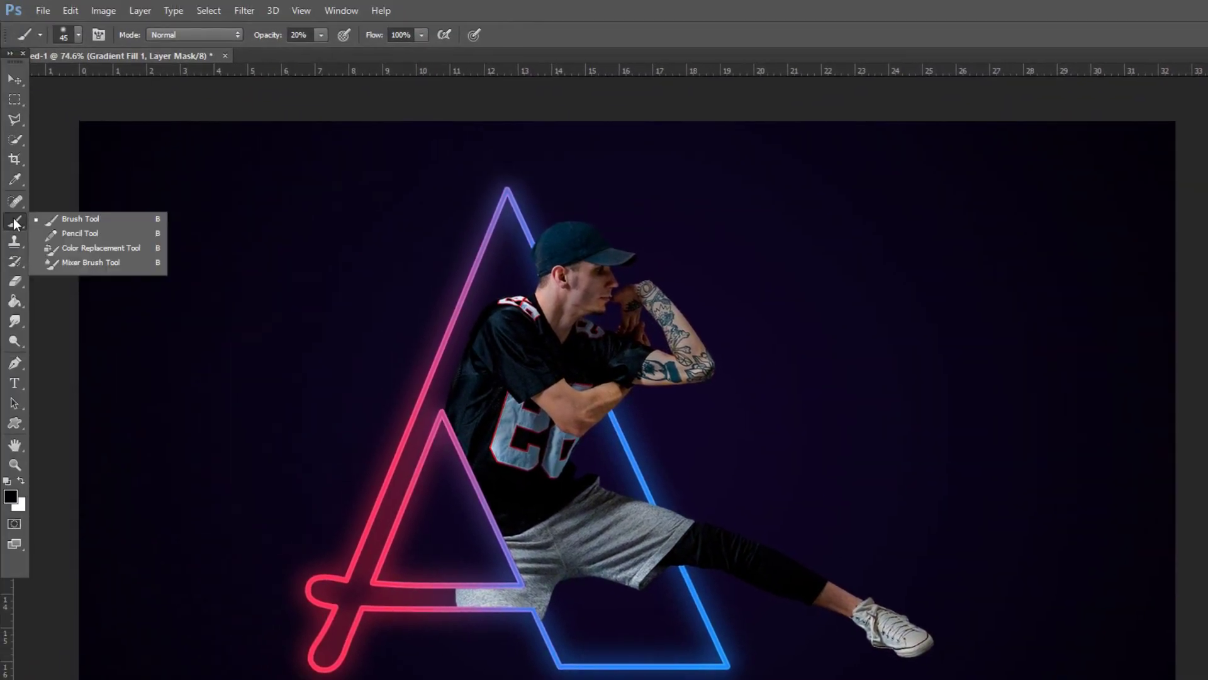
pyautogui.click(59, 219)
pyautogui.click(77, 35)
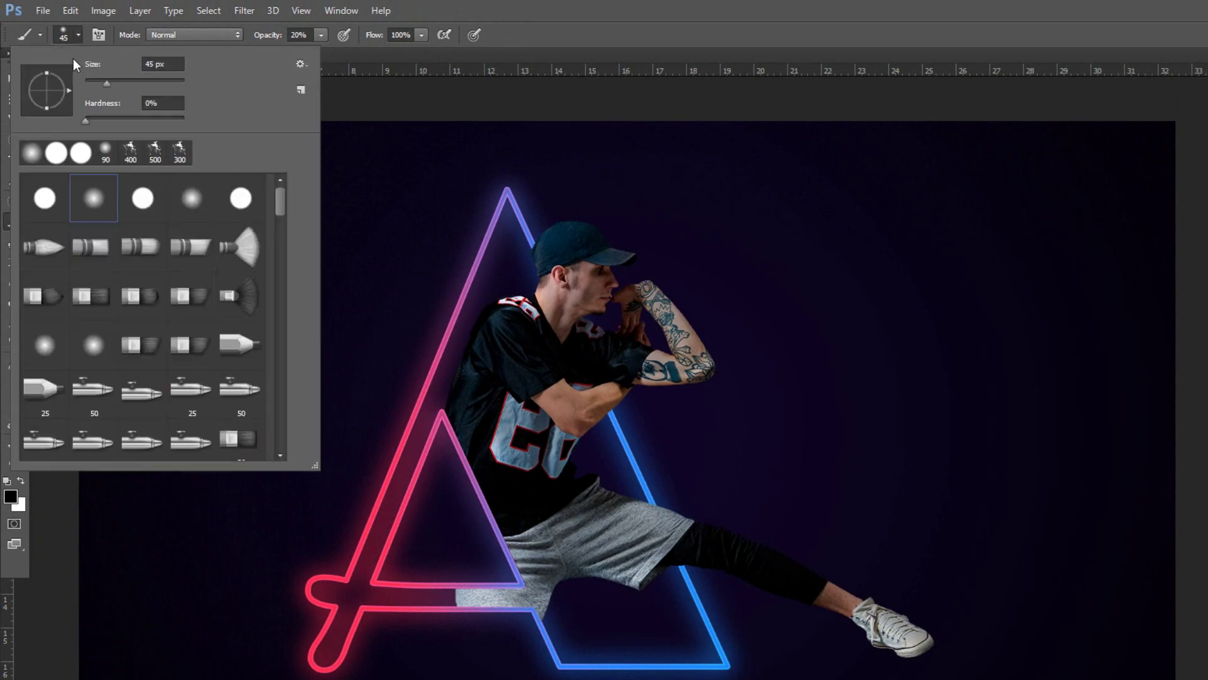
pyautogui.click(85, 214)
pyautogui.click(117, 66)
pyautogui.write('100')
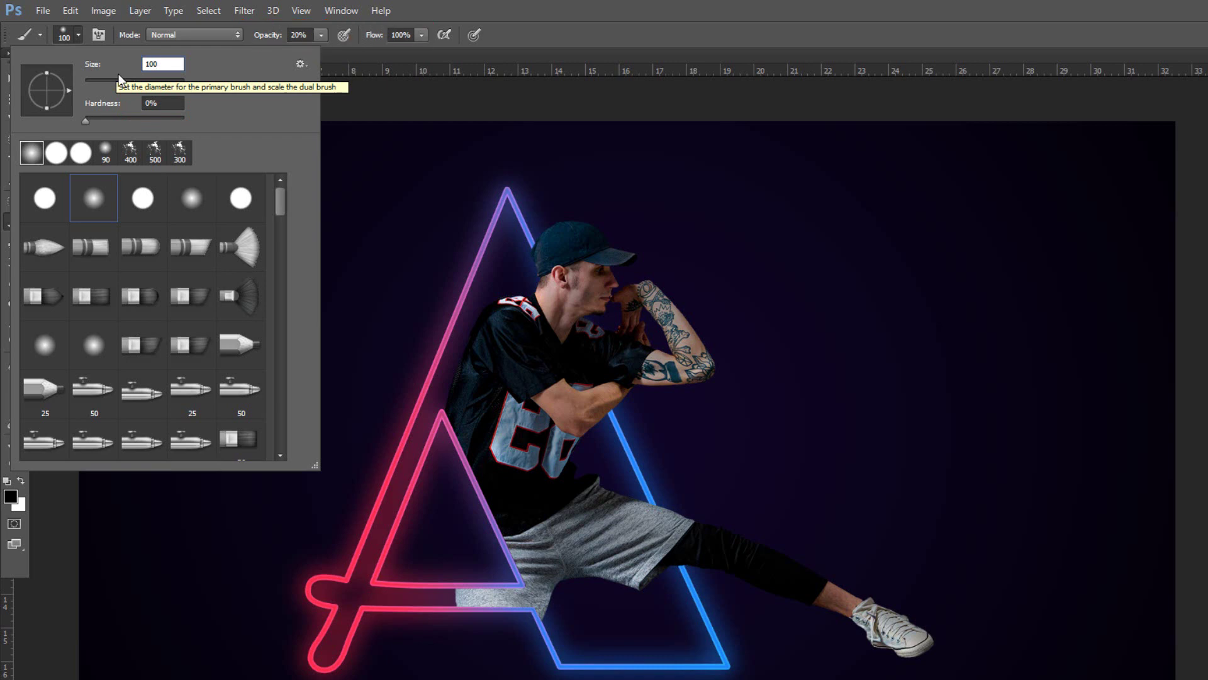
pyautogui.click(503, 283)
# Step: Paint white on the Gradient Fill 1 mask over the model's shorts and jersey
pyautogui.scroll(2, 479, 352)
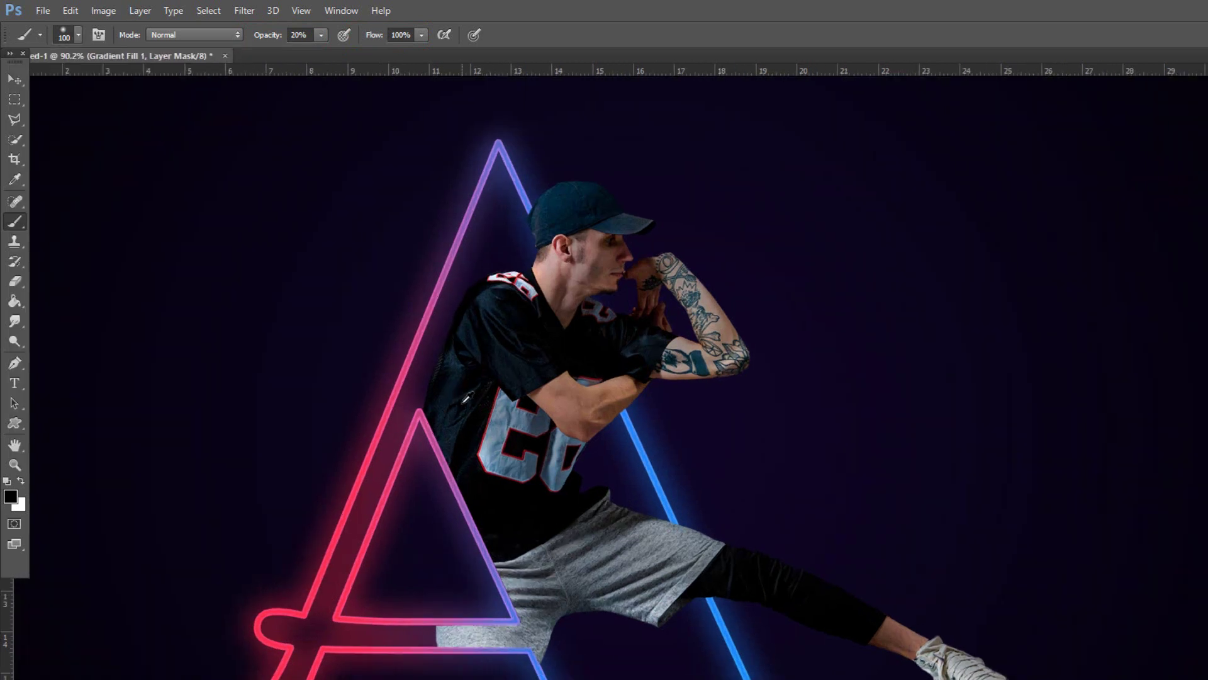
pyautogui.click(22, 481)
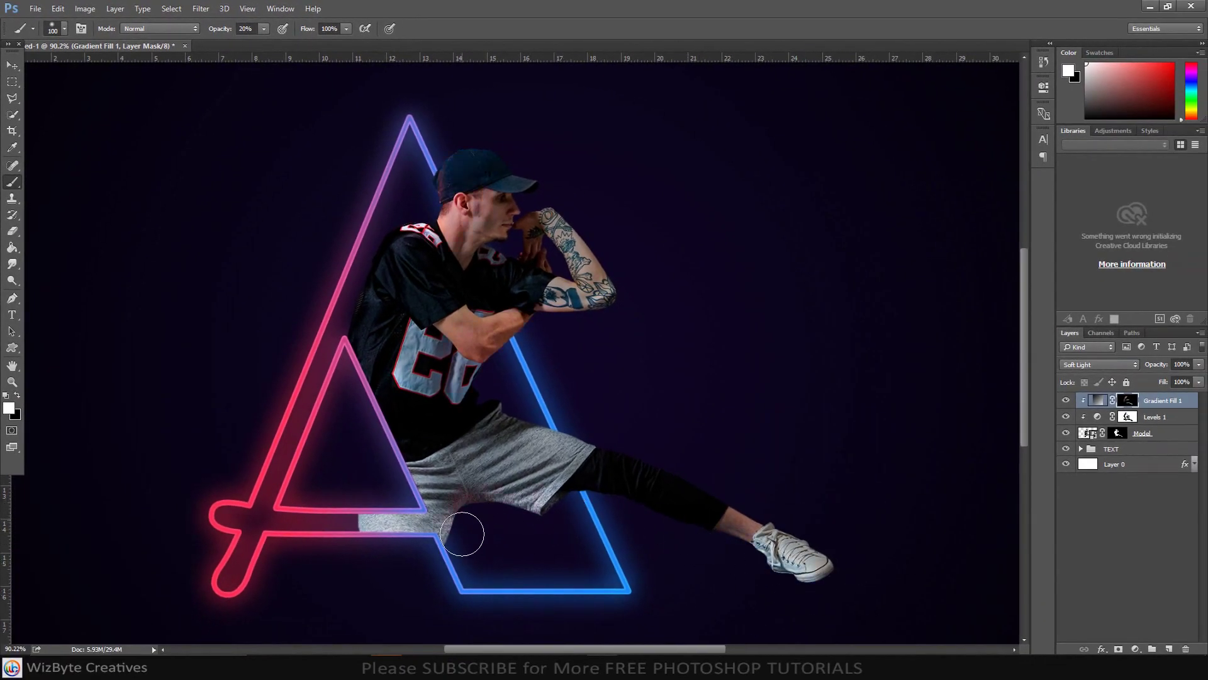
pyautogui.moveTo(472, 517)
pyautogui.mouseDown()
pyautogui.moveTo(423, 569)
pyautogui.moveTo(360, 516)
pyautogui.moveTo(411, 531)
pyautogui.mouseUp()
pyautogui.moveTo(426, 316); pyautogui.dragTo(481, 352)
pyautogui.press('[')
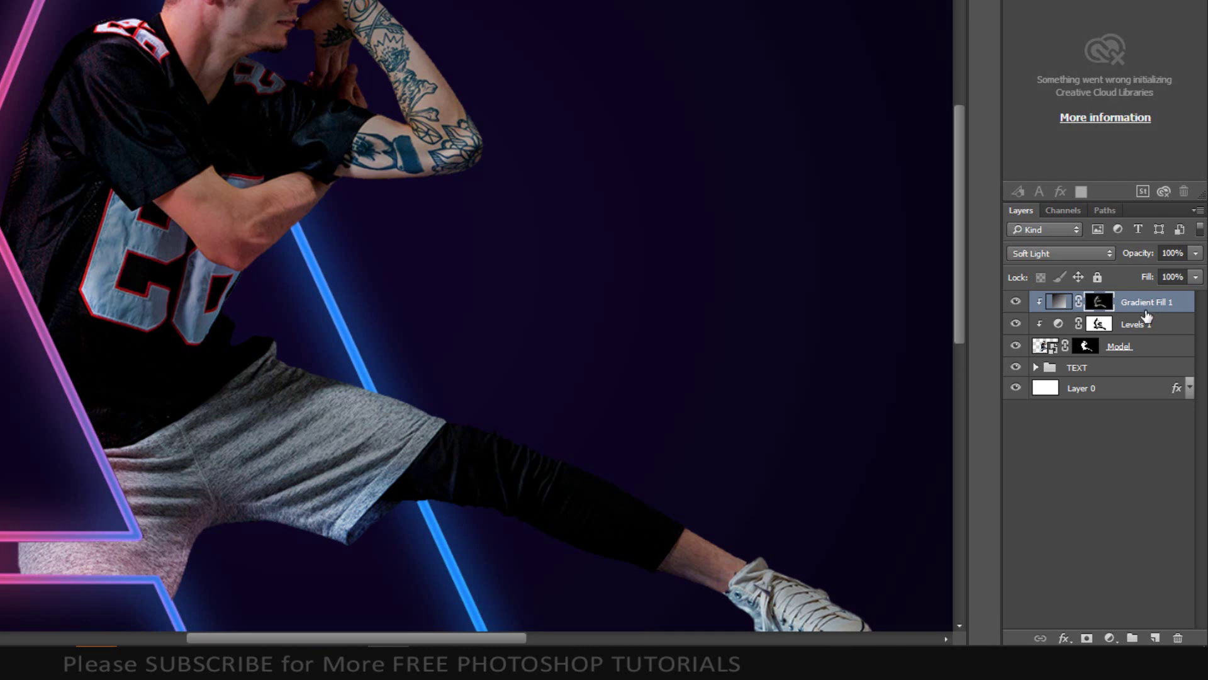
# Step: Duplicate Gradient Fill 1, clip the copy to the layers below, and blend it as Linear Dodge (Add)
pyautogui.hotkey('ctrl', 'j')
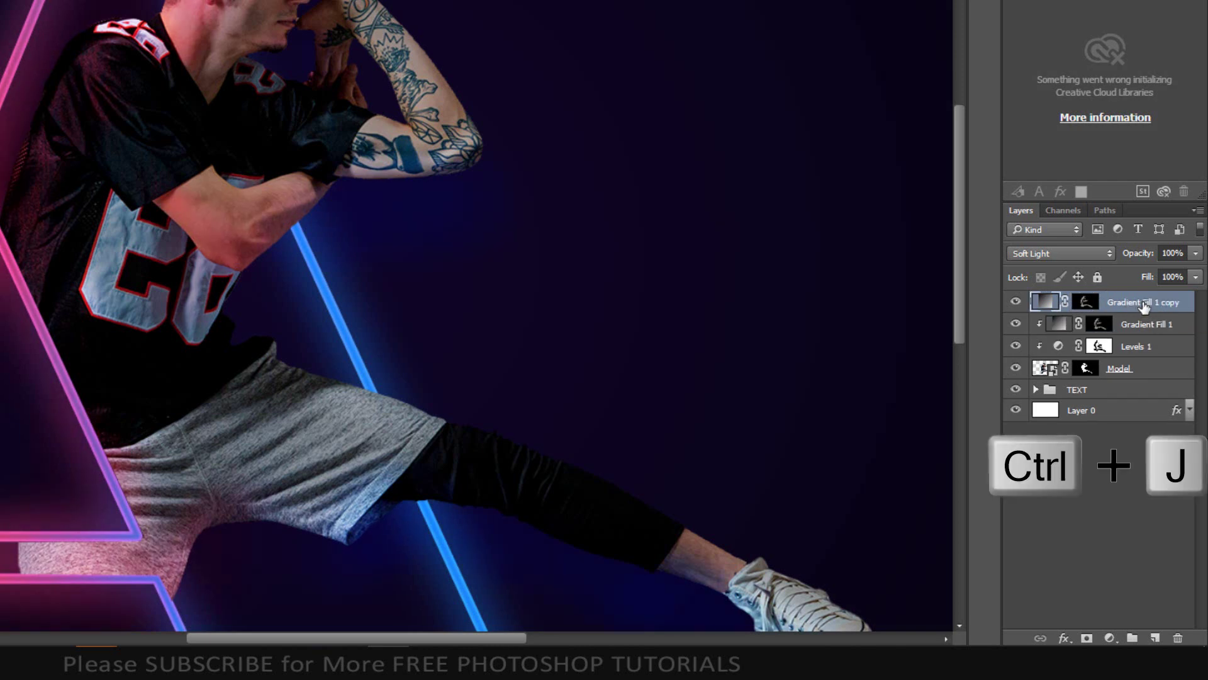
pyautogui.rightClick(1143, 305)
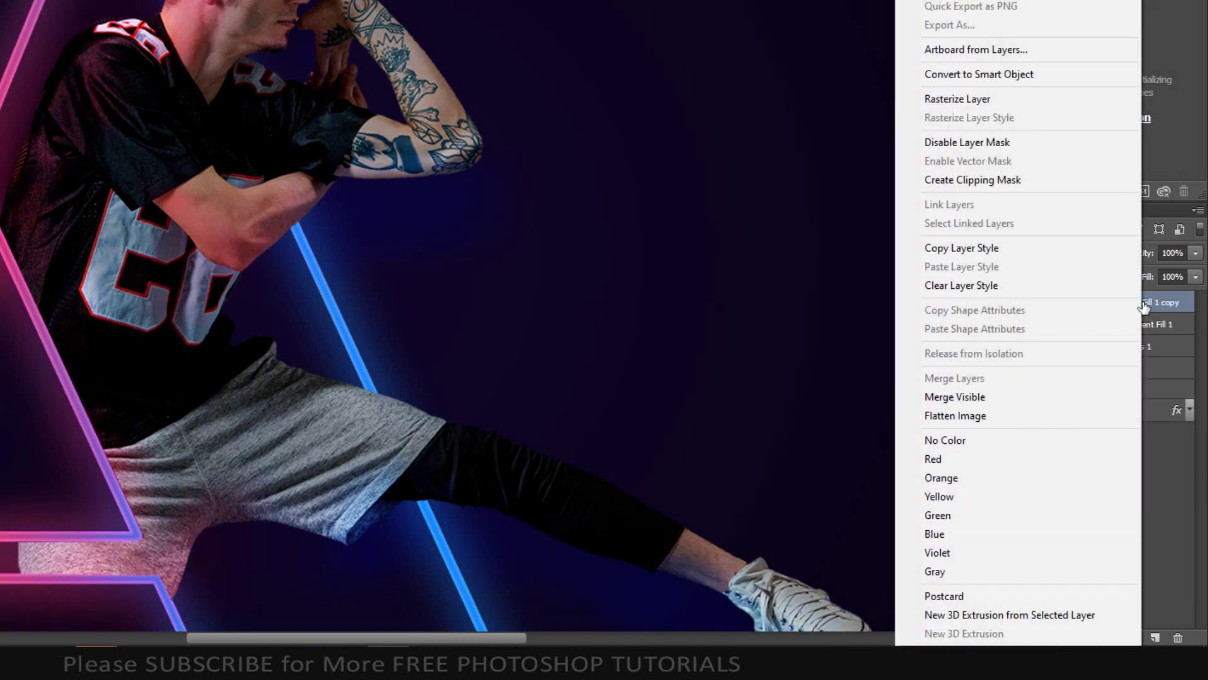
pyautogui.click(996, 179)
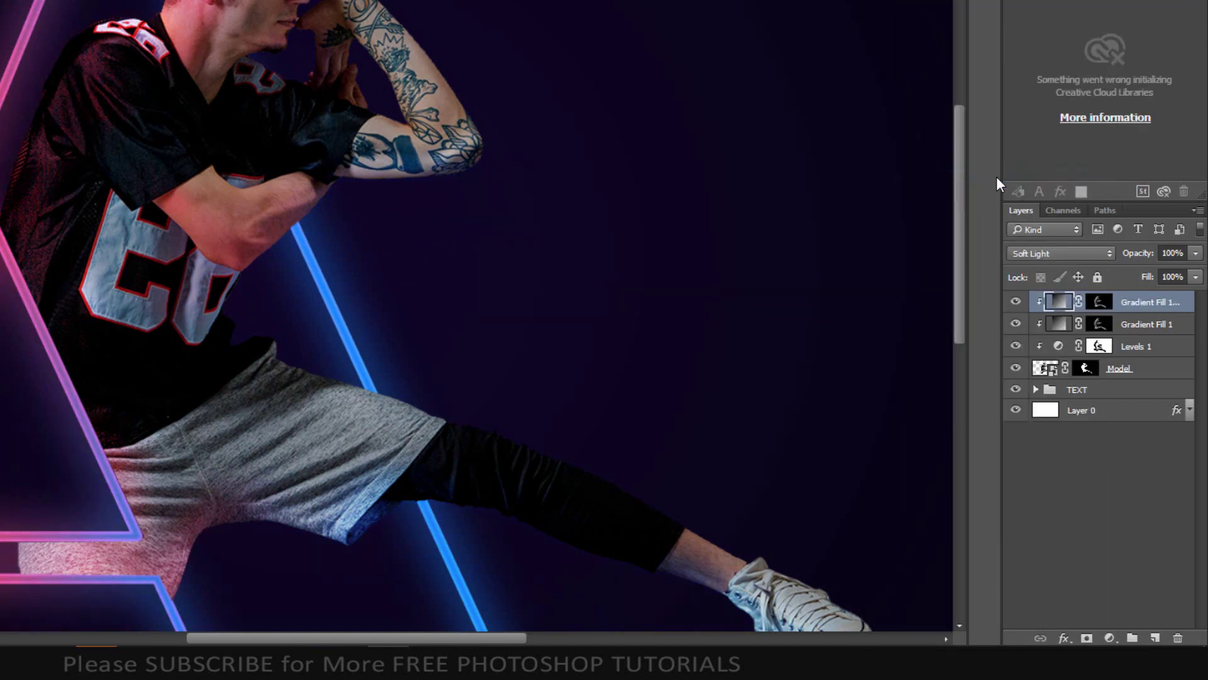
pyautogui.click(1066, 254)
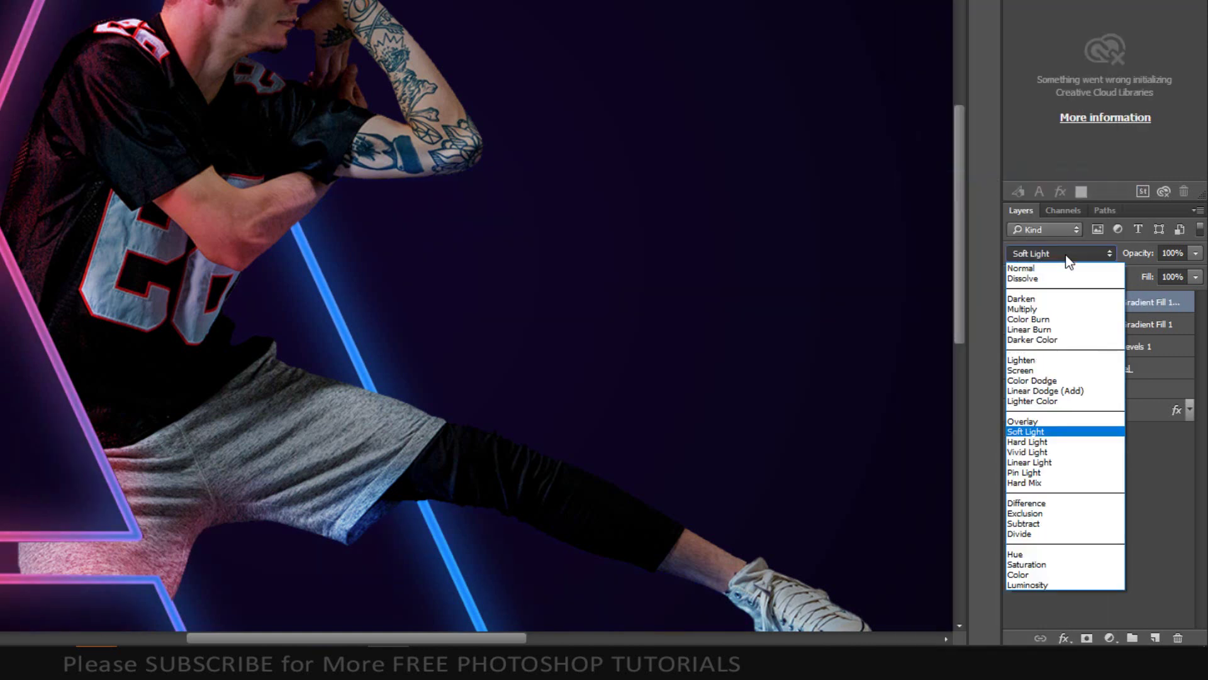
pyautogui.click(1058, 391)
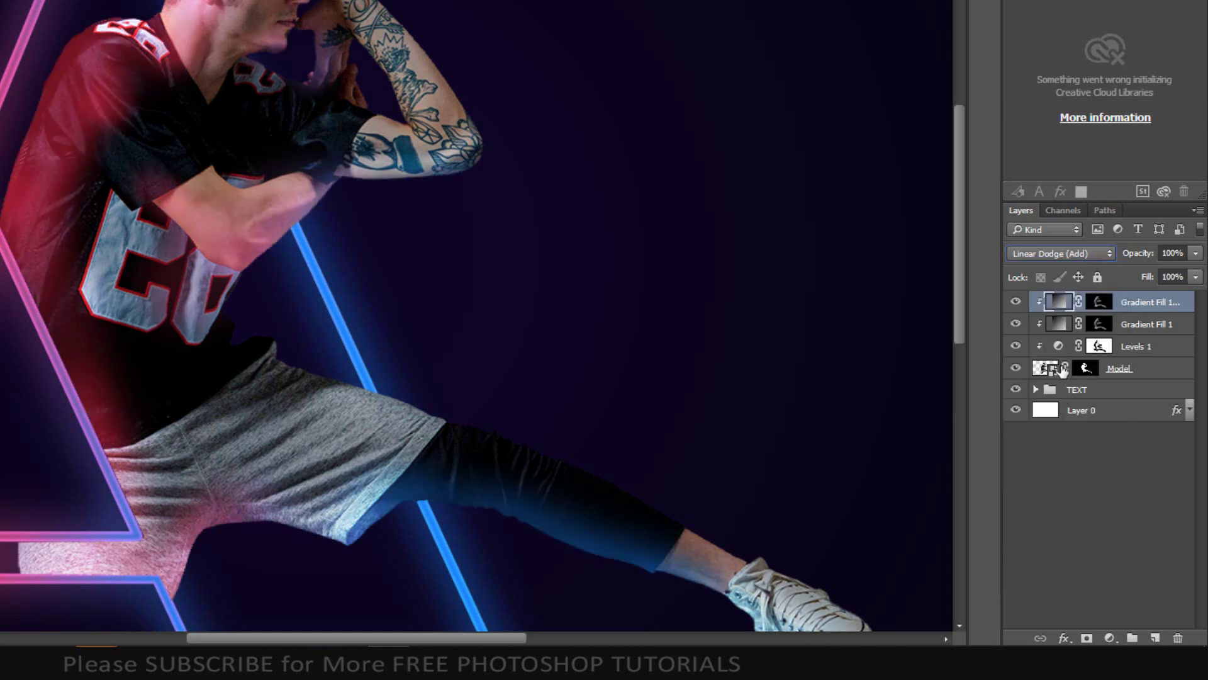
# Step: Feather the copy's layer mask by 75 px and lower its fill to 30%
pyautogui.click(1099, 302)
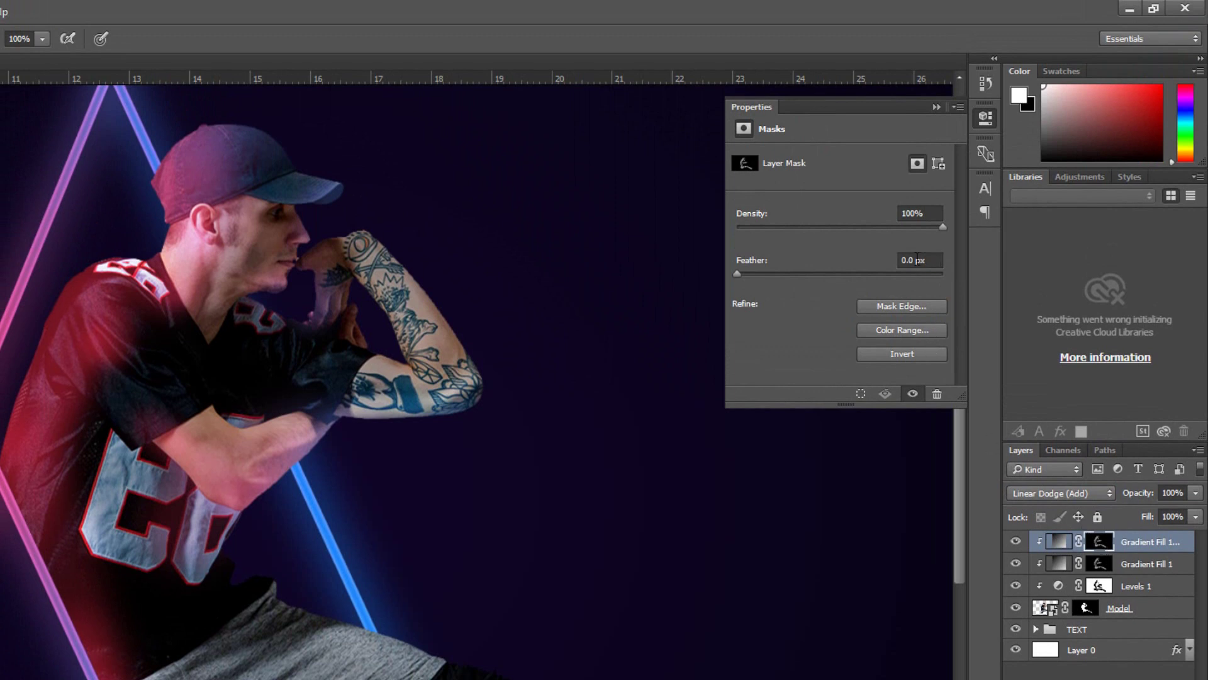
pyautogui.click(916, 259)
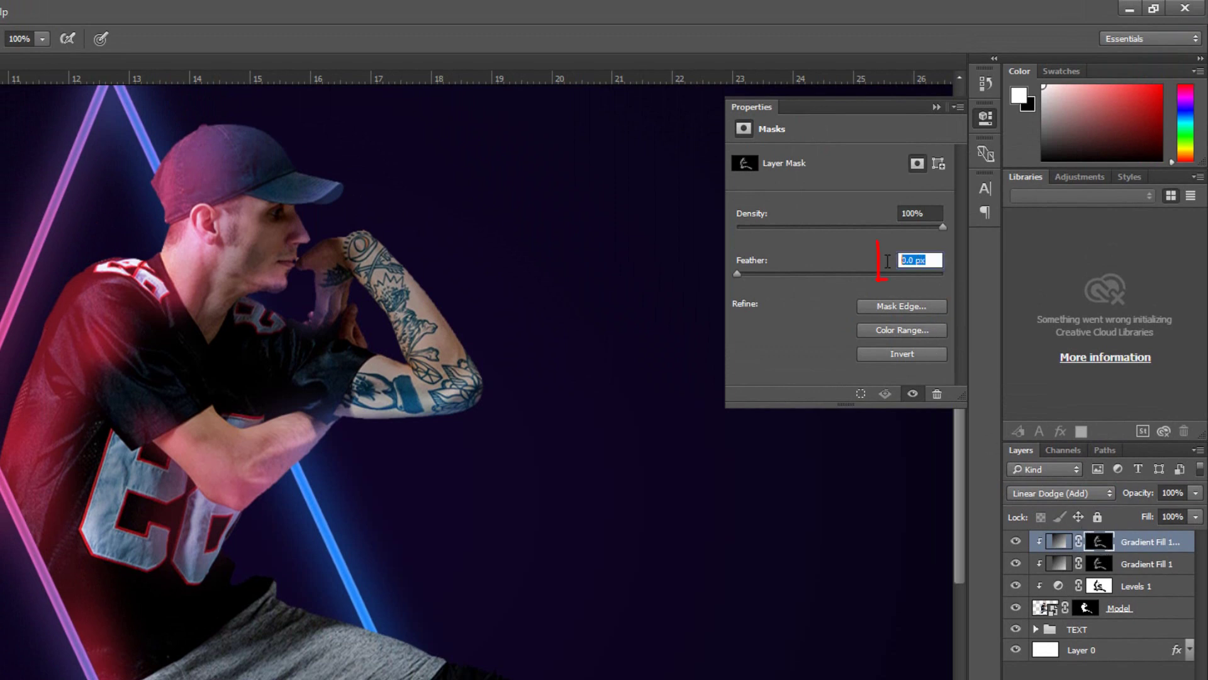
pyautogui.write('75')
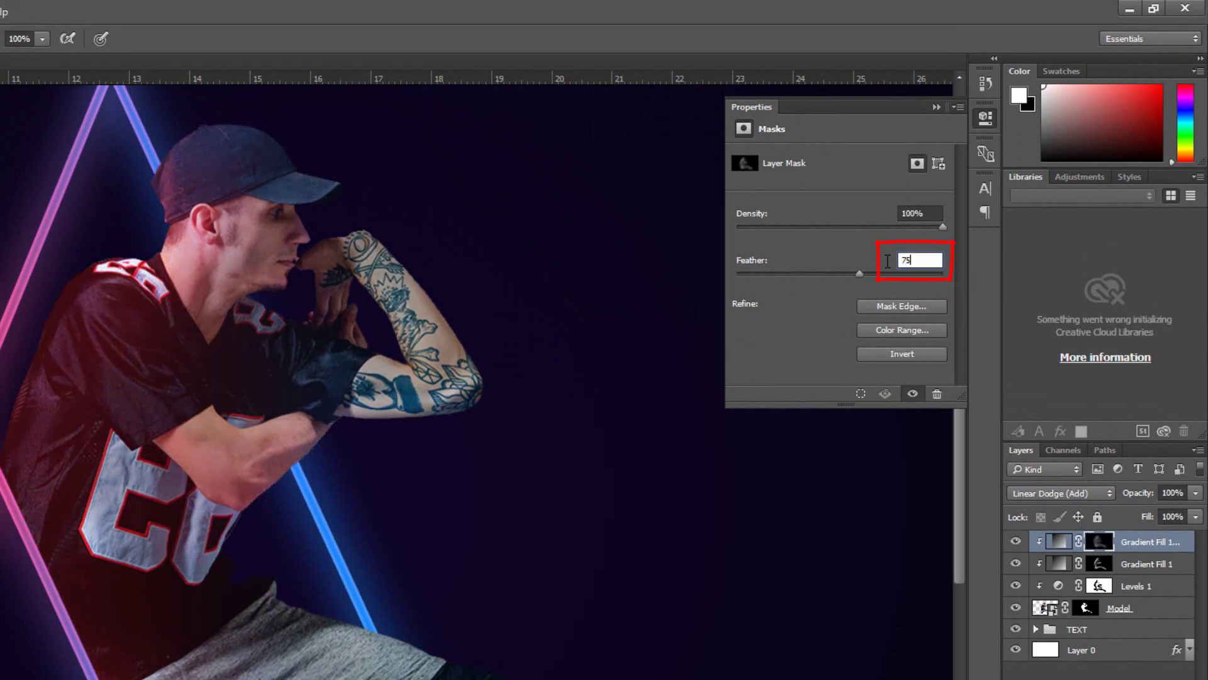
pyautogui.click(936, 107)
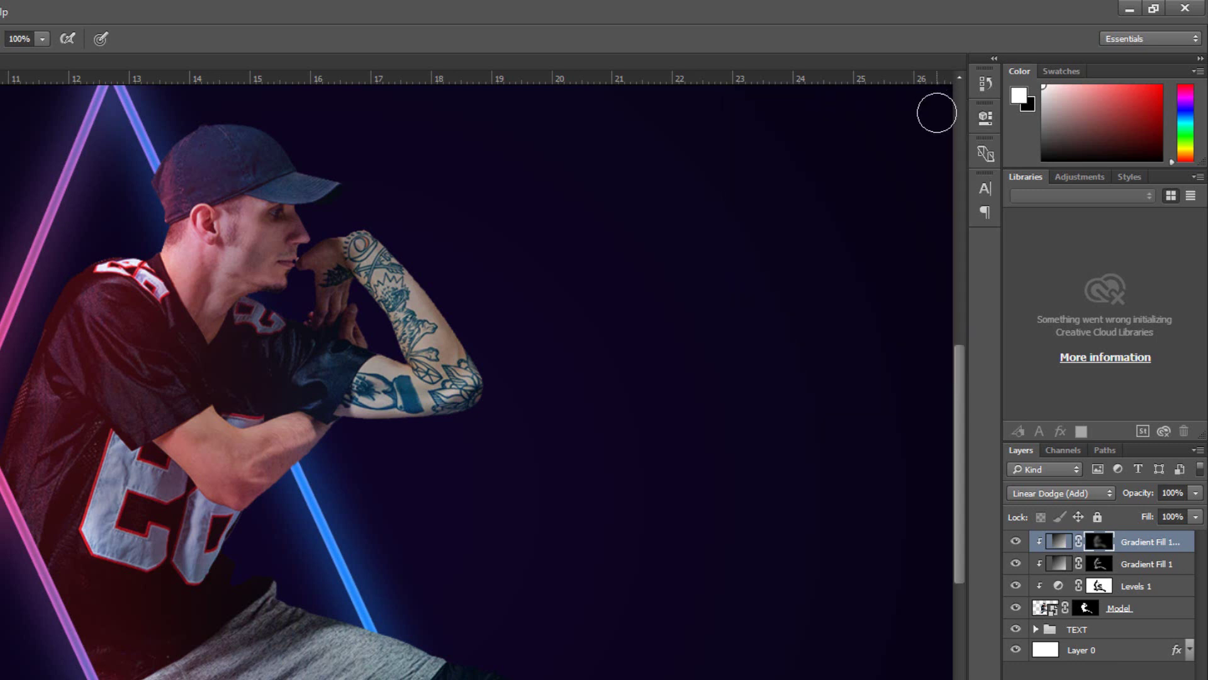
pyautogui.click(1196, 517)
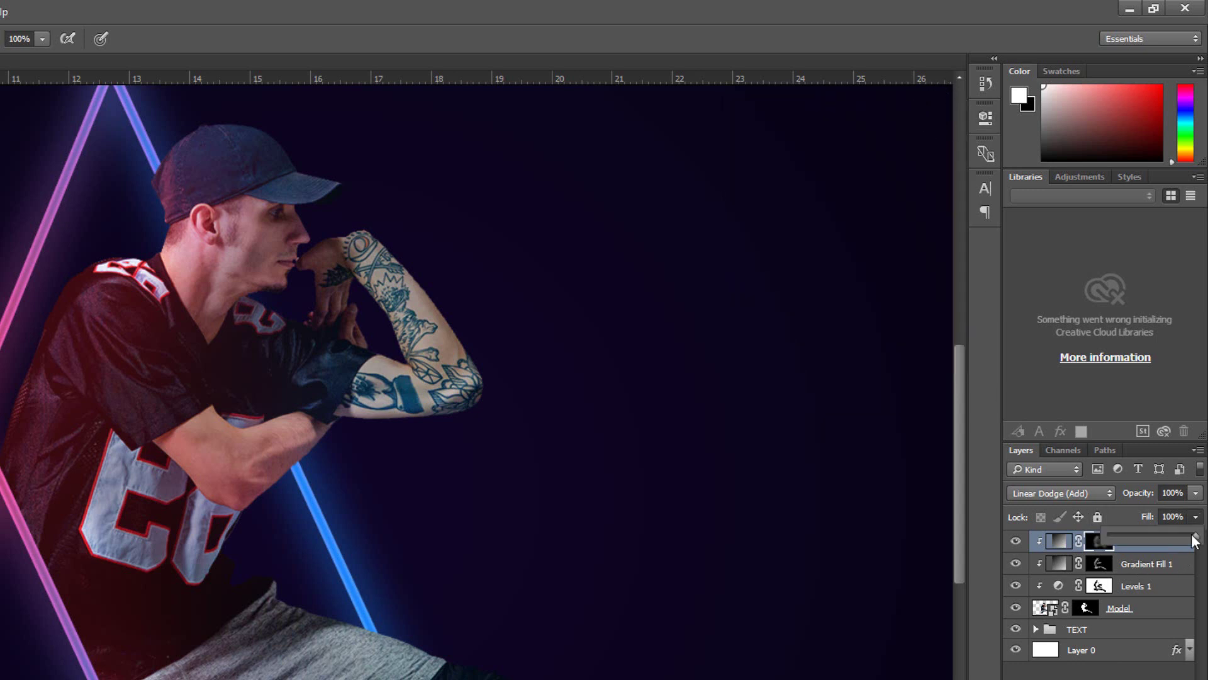
pyautogui.moveTo(1194, 536); pyautogui.dragTo(1155, 538)
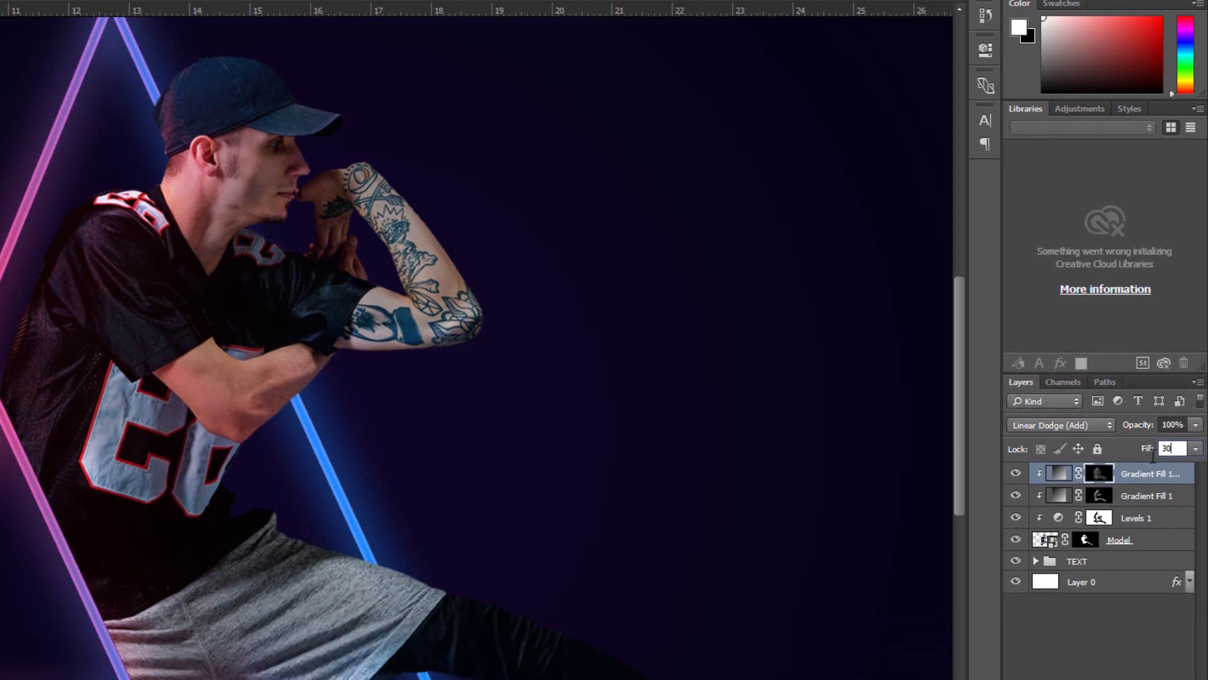
# Step: Add a second clipped copy of the gradient fill in Color blend mode to tint the model
pyautogui.hotkey('ctrl', 'j')
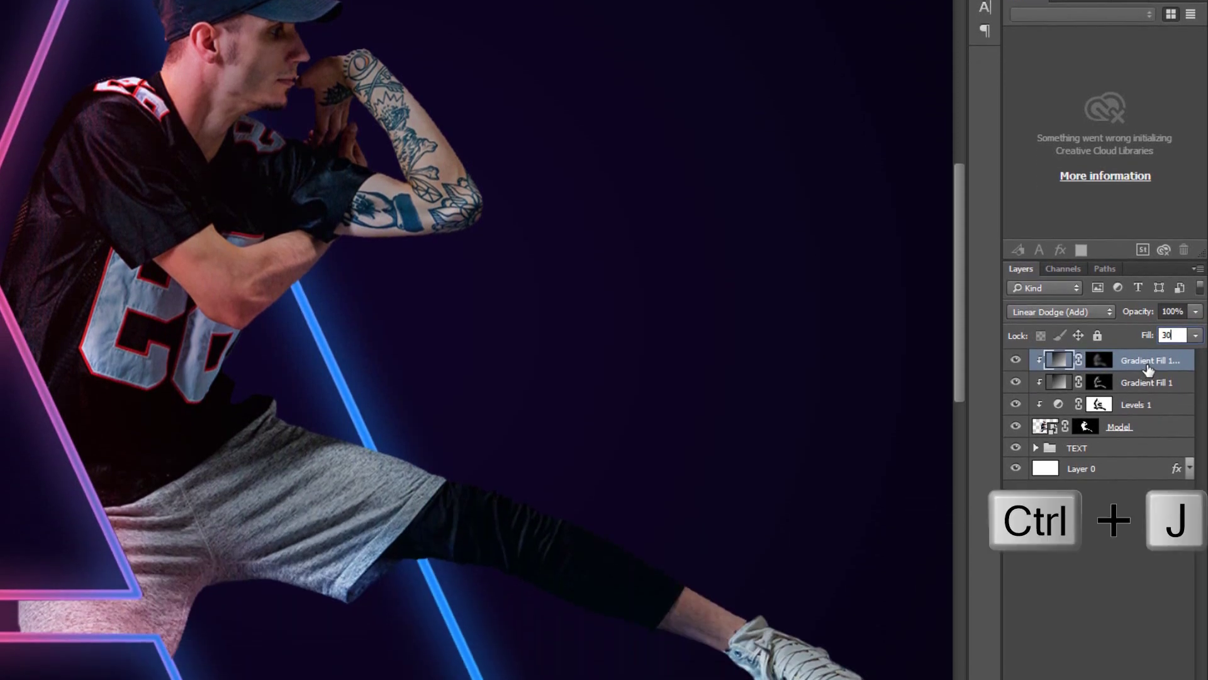
pyautogui.hotkey('ctrl', 'j')
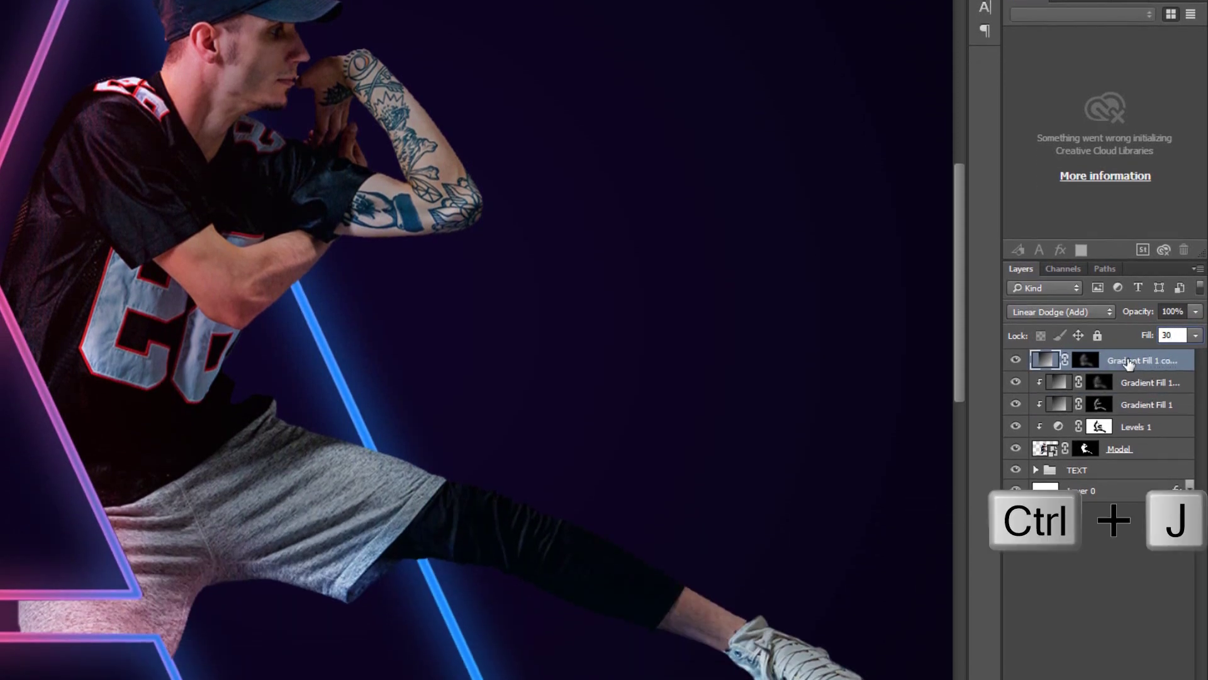
pyautogui.rightClick(1128, 363)
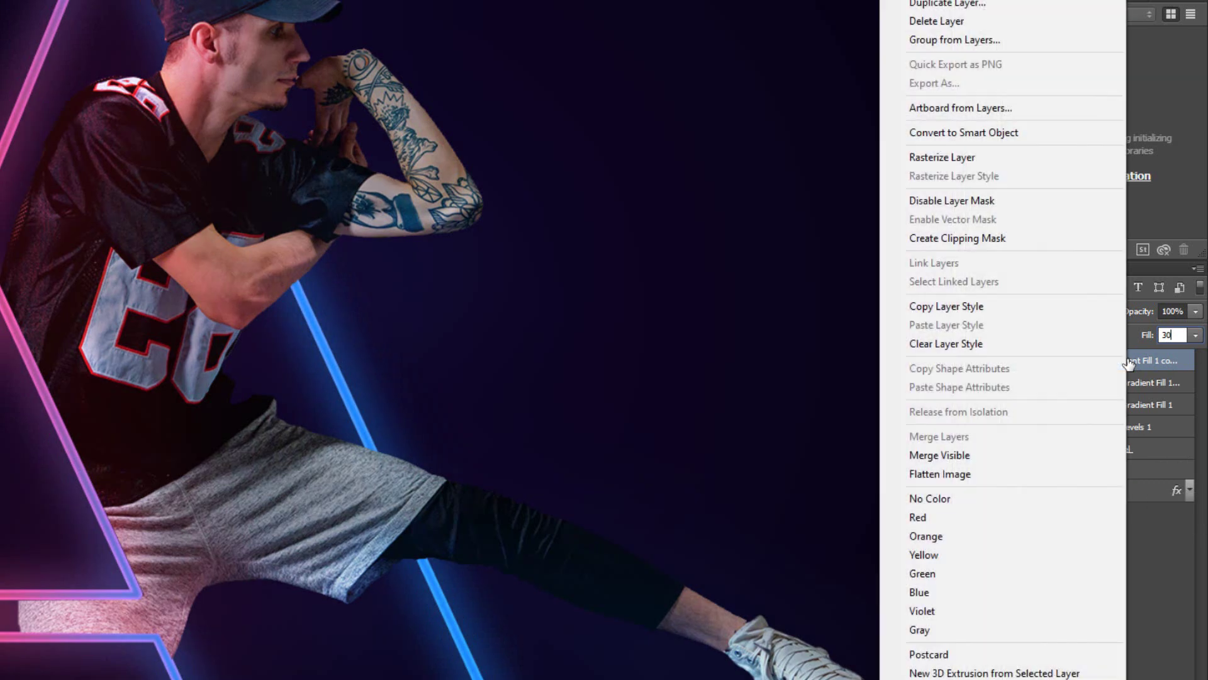
pyautogui.click(923, 238)
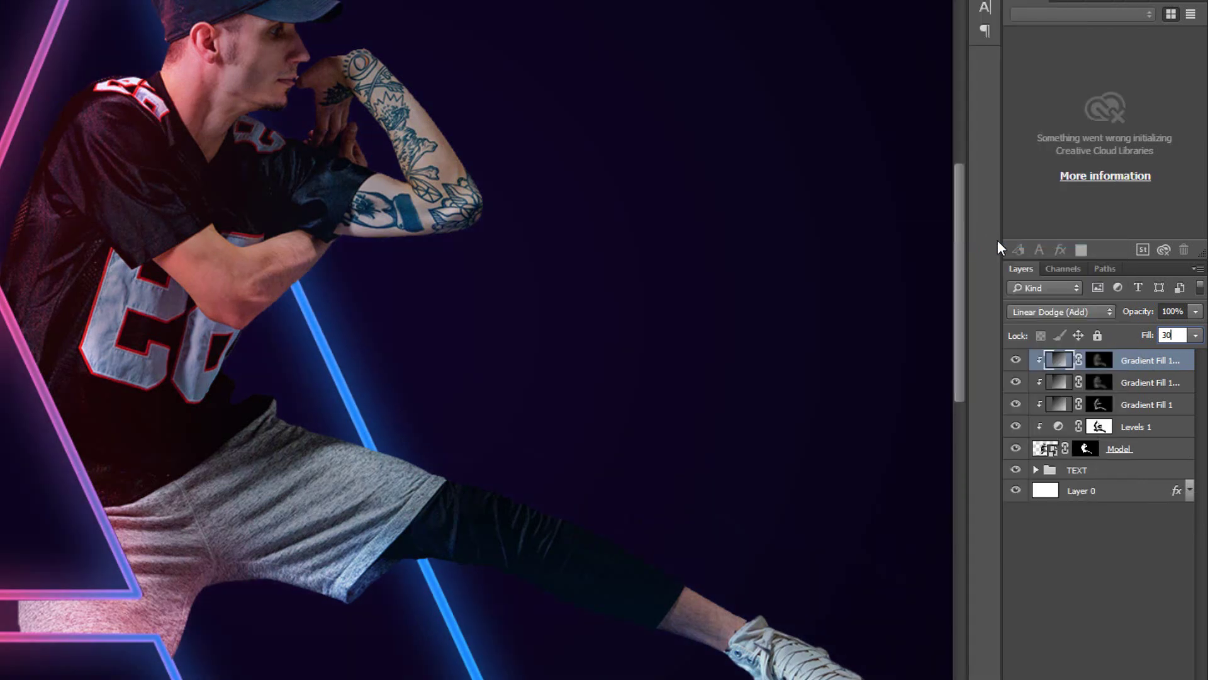
pyautogui.click(1067, 311)
pyautogui.click(1038, 631)
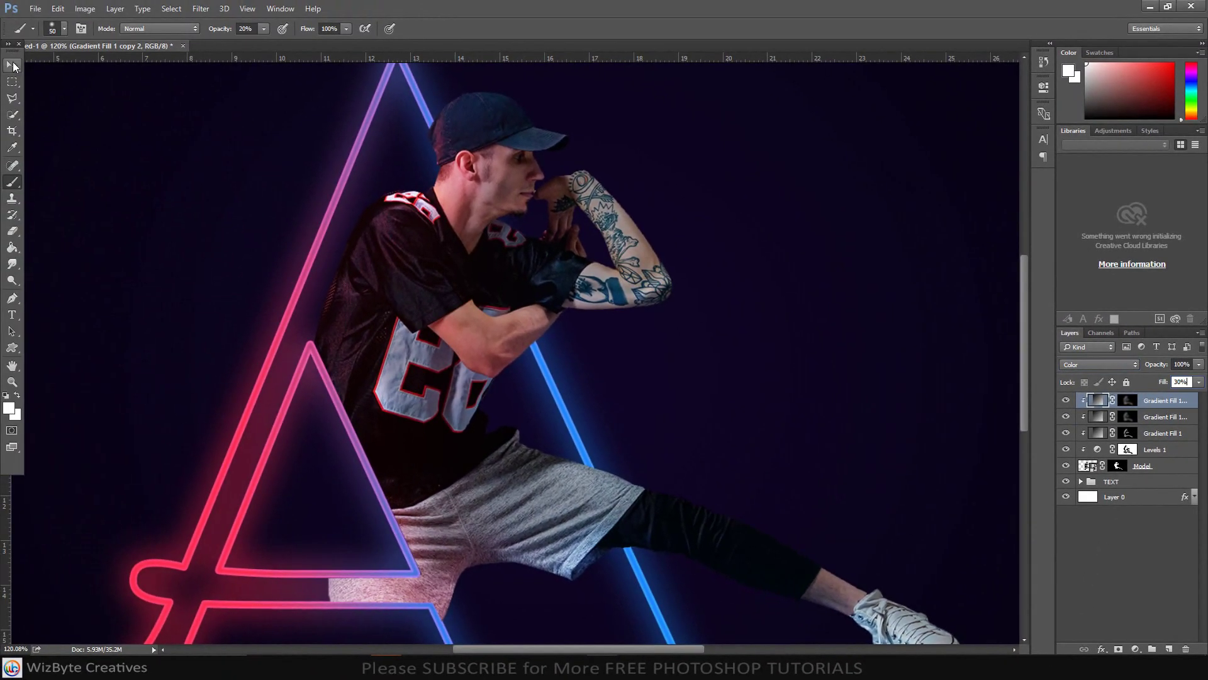
# Step: Switch to the Move tool and zoom out to view the whole neon-A composite
pyautogui.click(13, 65)
pyautogui.scroll(-4, 483, 263)
pyautogui.press('alt')
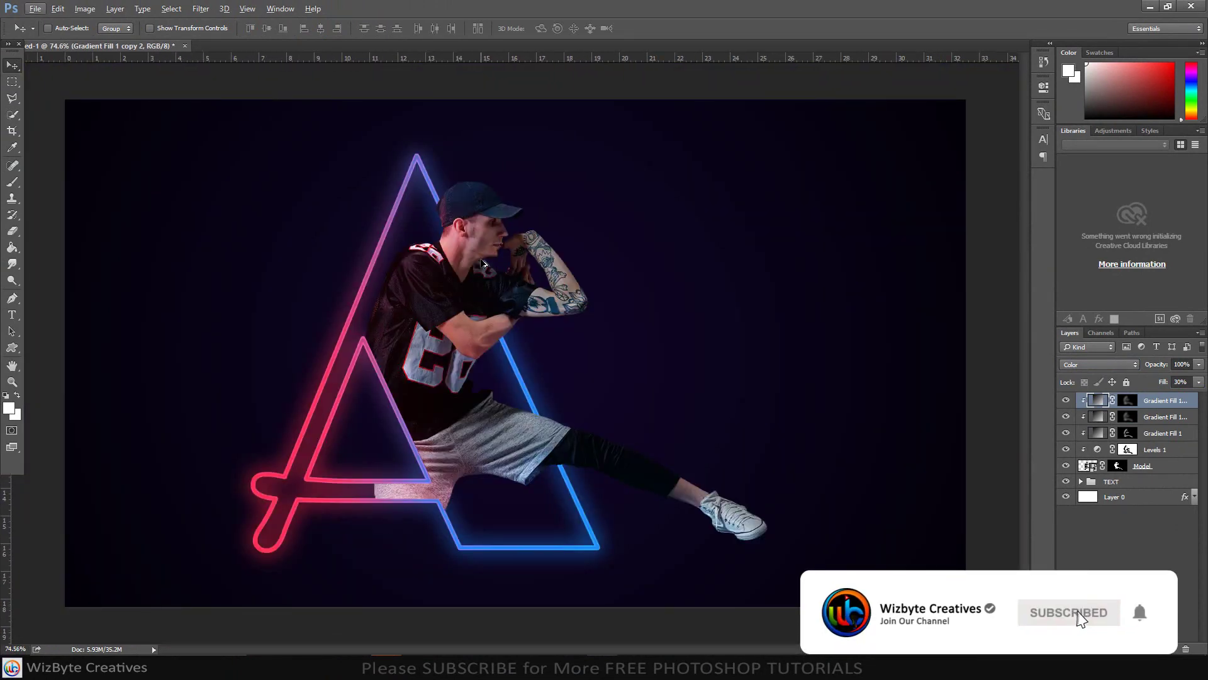